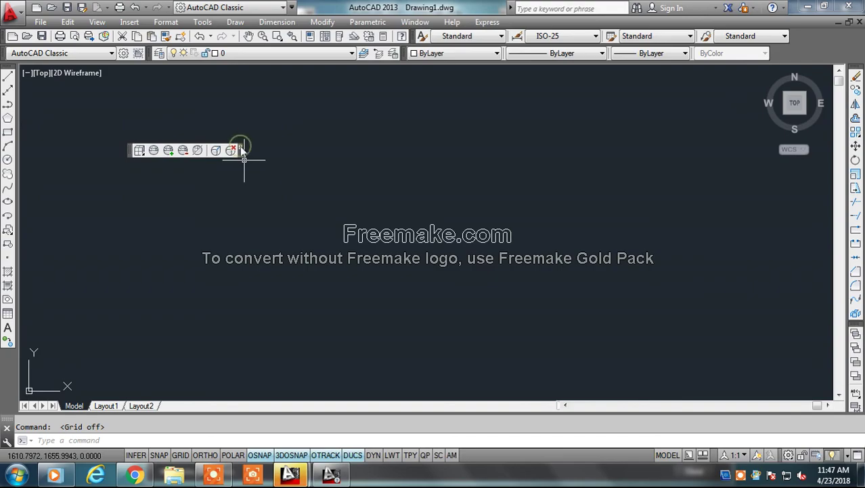
With ORTHO on, draw a closed rectangle of lines 500 long and 10 high
{"action": "left_click", "coordinate": [241, 148]}
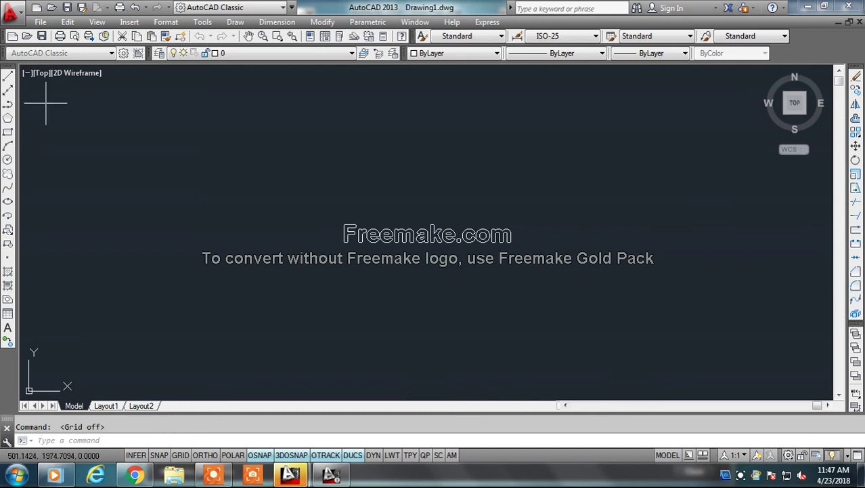
{"action": "left_click", "coordinate": [8, 76]}
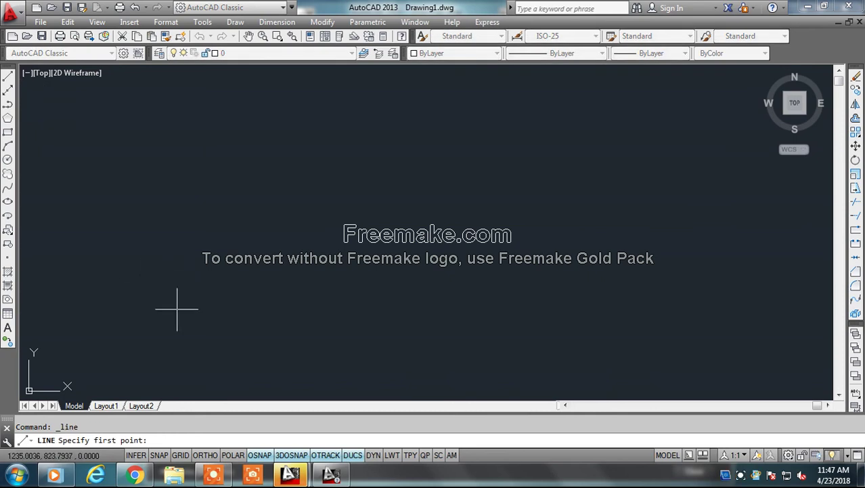
{"action": "left_click", "coordinate": [205, 454]}
{"action": "left_click", "coordinate": [155, 271]}
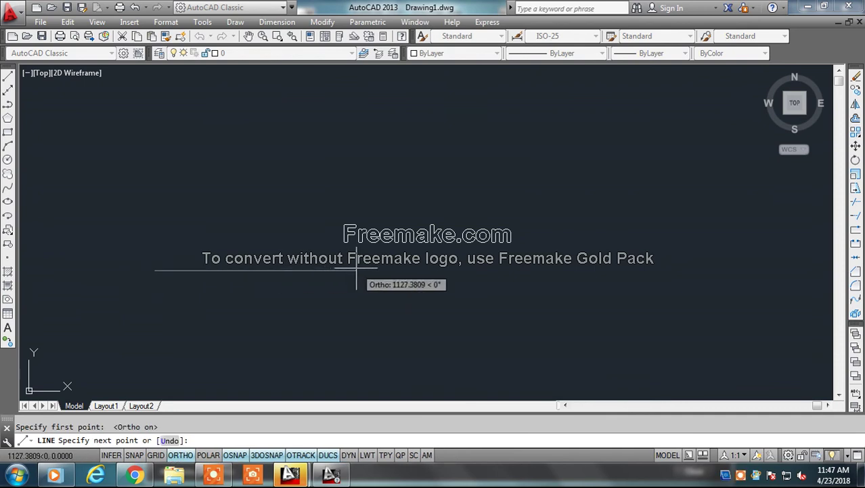
{"action": "type", "text": "500"}
{"action": "key", "text": "Return"}
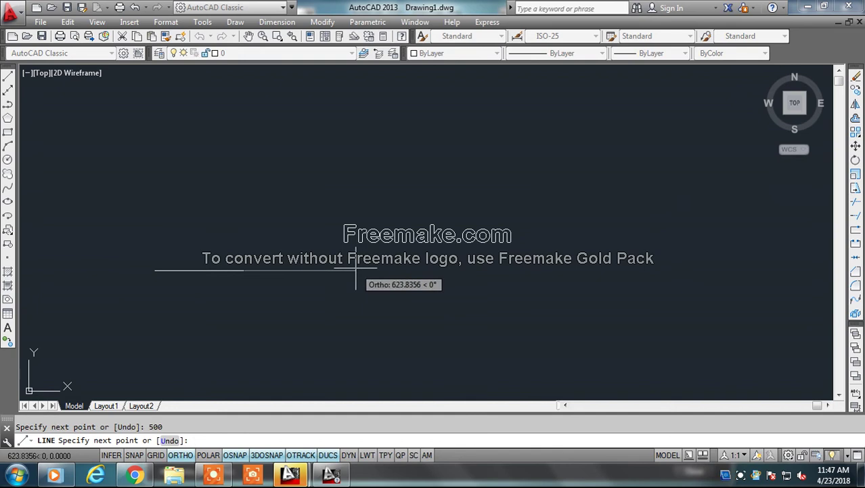
{"action": "type", "text": "10"}
{"action": "key", "text": "Return"}
{"action": "type", "text": "500"}
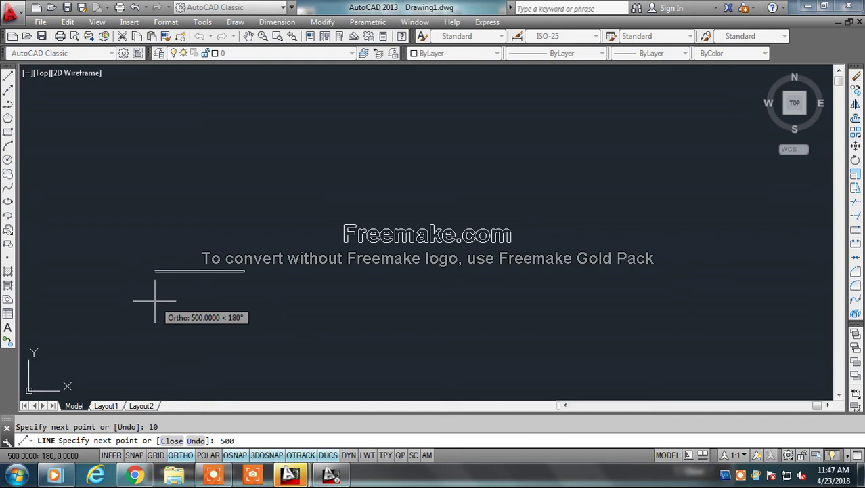
{"action": "key", "text": "Return"}
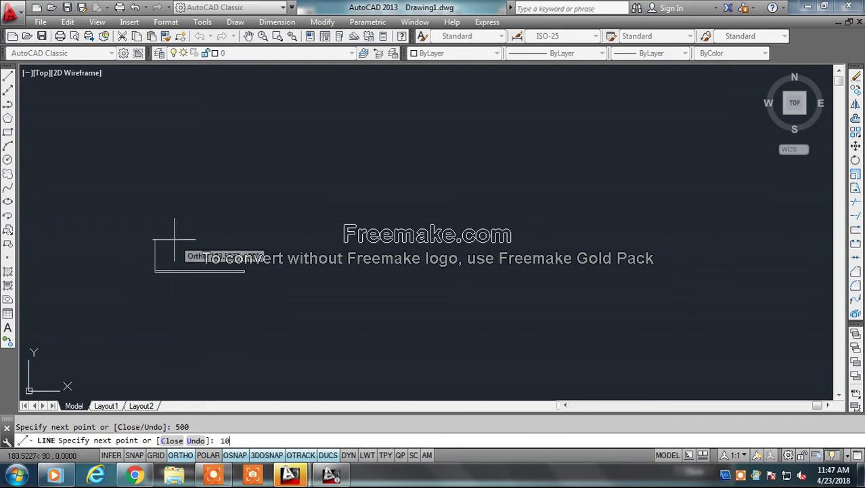
{"action": "key", "text": "Return"}
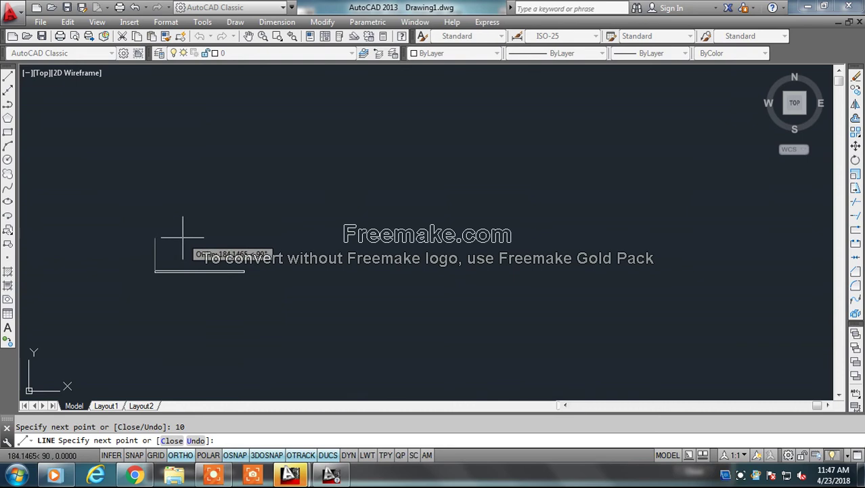
{"action": "key", "text": "Escape"}
{"action": "scroll", "coordinate": [135, 258], "scroll_direction": "up", "scroll_amount": 4}
{"action": "scroll", "coordinate": [179, 334], "scroll_direction": "up", "scroll_amount": 2}
{"action": "scroll", "coordinate": [179, 334], "scroll_direction": "up", "scroll_amount": 2}
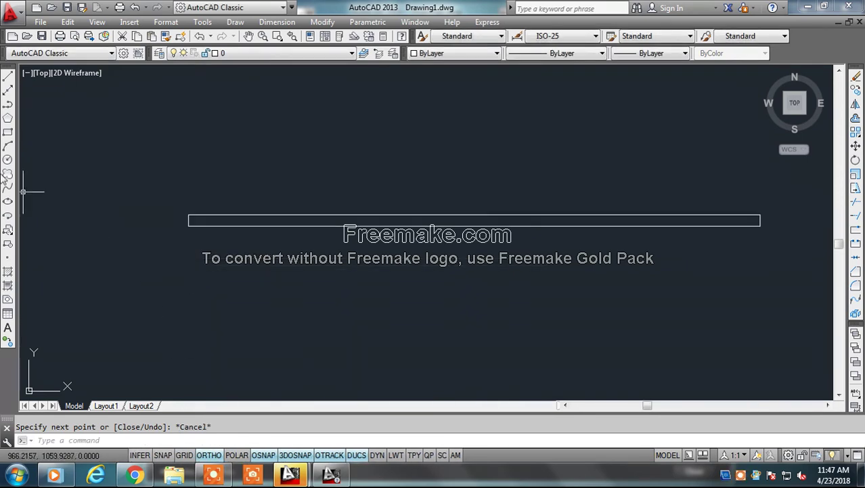
Draw an arc from the rectangle's right end, through a point 80 up, to its left end
{"action": "left_click", "coordinate": [8, 147]}
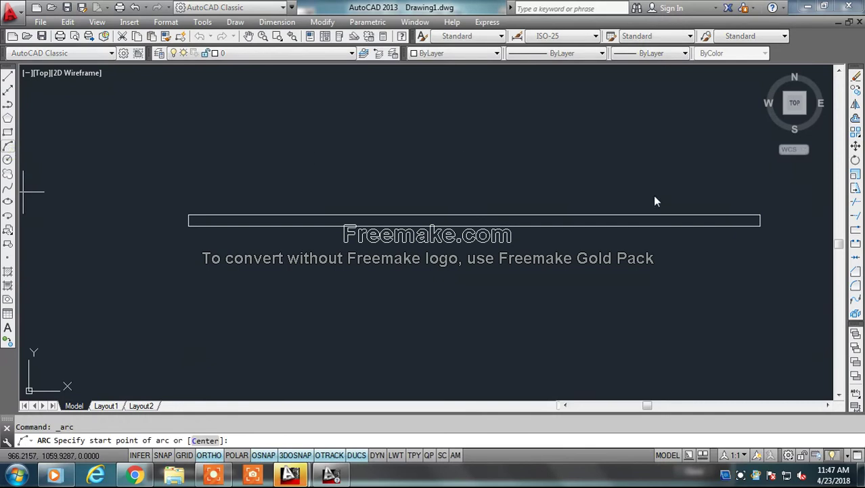
{"action": "left_click", "coordinate": [759, 214]}
{"action": "type", "text": "80"}
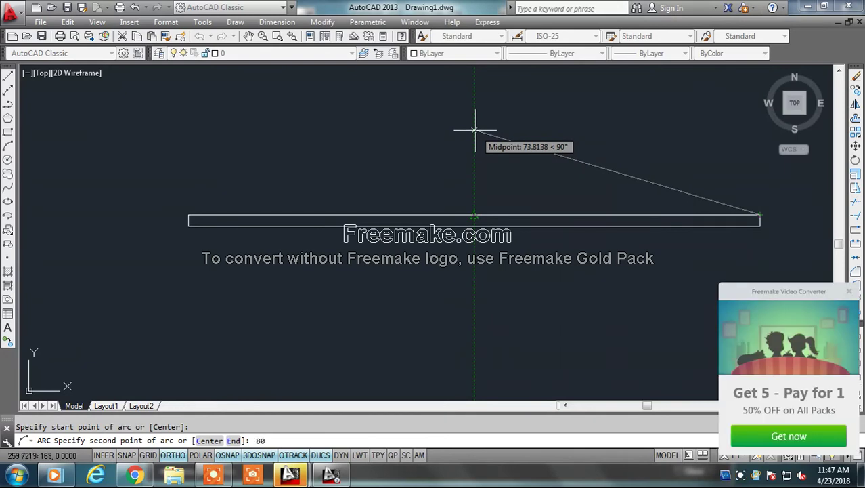
{"action": "key", "text": "Return"}
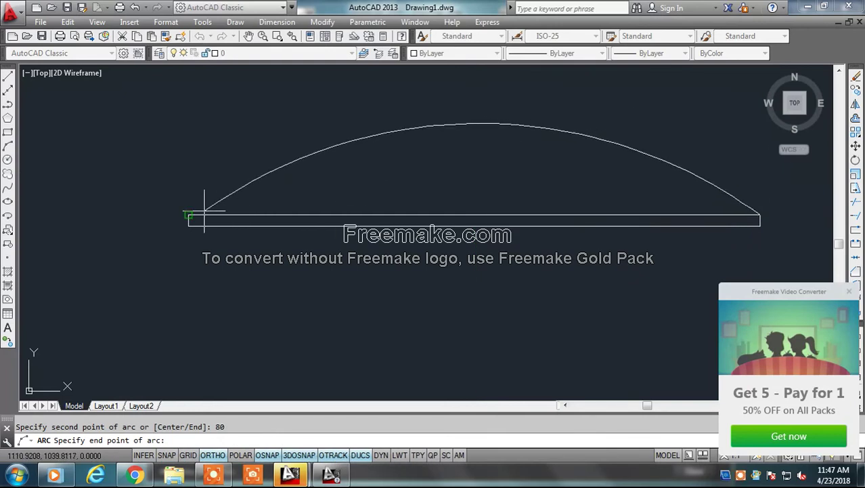
{"action": "left_click", "coordinate": [184, 215]}
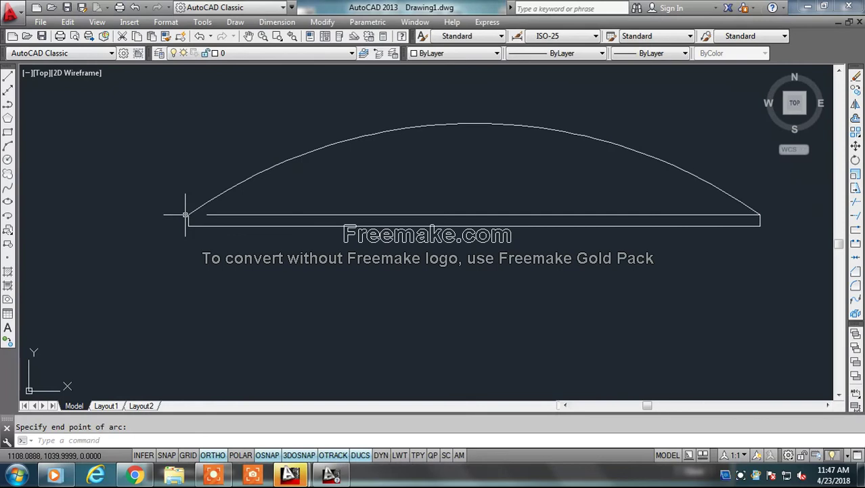
{"action": "key", "text": "Escape"}
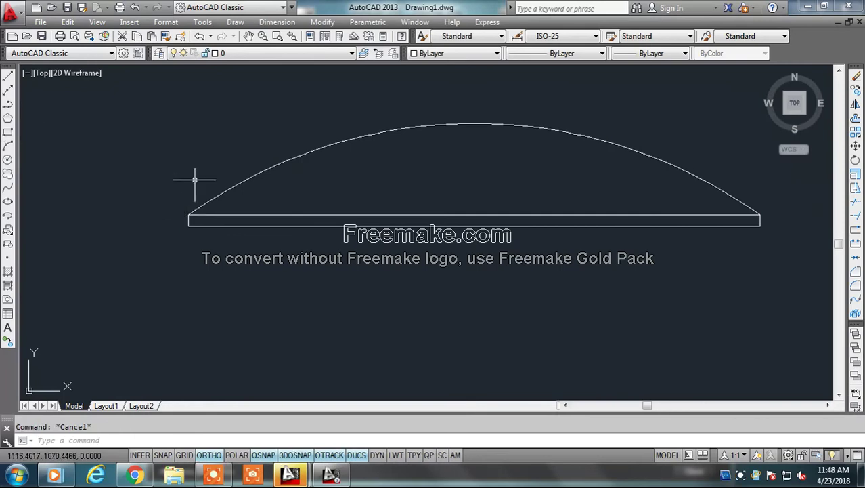
{"action": "left_click", "coordinate": [40, 73]}
Switch the viewport to the SW Isometric view
{"action": "left_click", "coordinate": [82, 191]}
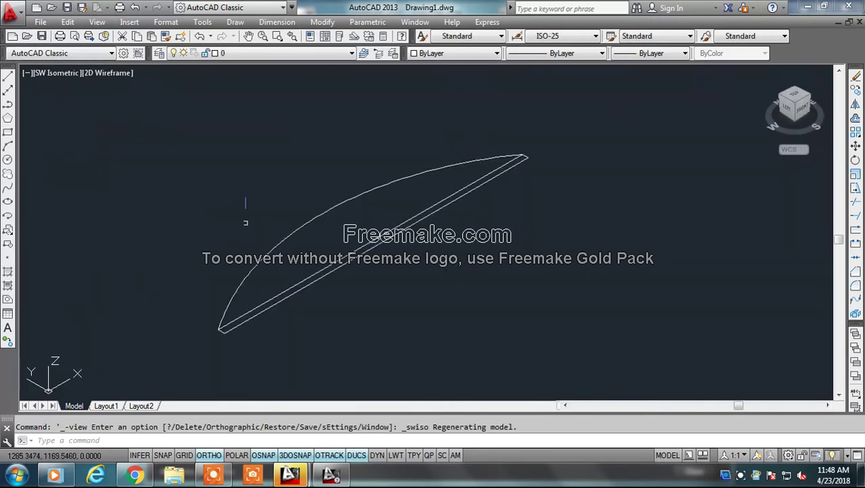
{"action": "scroll", "coordinate": [522, 151], "scroll_direction": "up", "scroll_amount": 2}
{"action": "scroll", "coordinate": [518, 157], "scroll_direction": "up", "scroll_amount": 1}
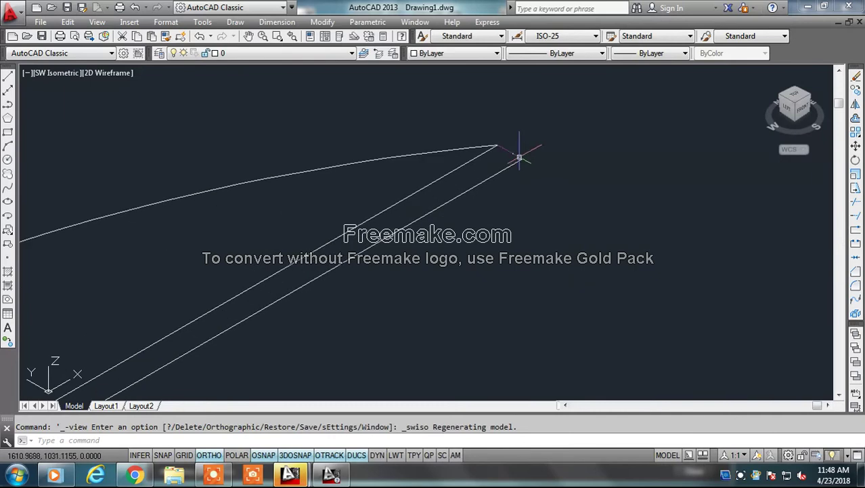
Join the rectangle's sides into one polyline, then orbit the view slightly
{"action": "left_click", "coordinate": [510, 151]}
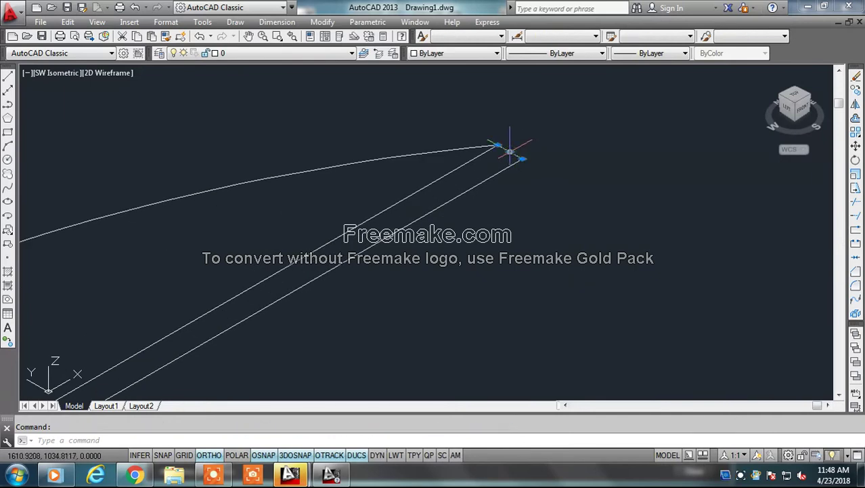
{"action": "left_click", "coordinate": [464, 163]}
{"action": "left_click", "coordinate": [476, 184]}
{"action": "scroll", "coordinate": [517, 184], "scroll_direction": "down", "scroll_amount": 3}
{"action": "scroll", "coordinate": [466, 228], "scroll_direction": "down", "scroll_amount": 4}
{"action": "scroll", "coordinate": [342, 322], "scroll_direction": "up", "scroll_amount": 2}
{"action": "scroll", "coordinate": [177, 321], "scroll_direction": "up", "scroll_amount": 2}
{"action": "scroll", "coordinate": [288, 317], "scroll_direction": "up", "scroll_amount": 3}
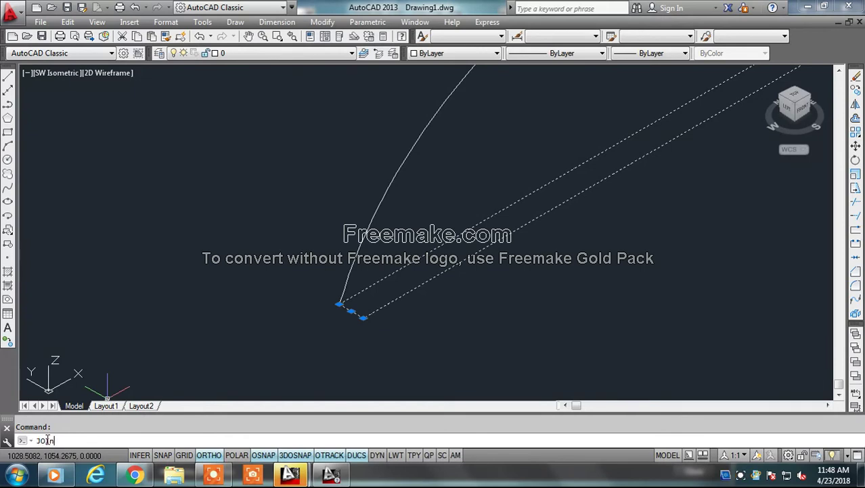
{"action": "key", "text": "Return"}
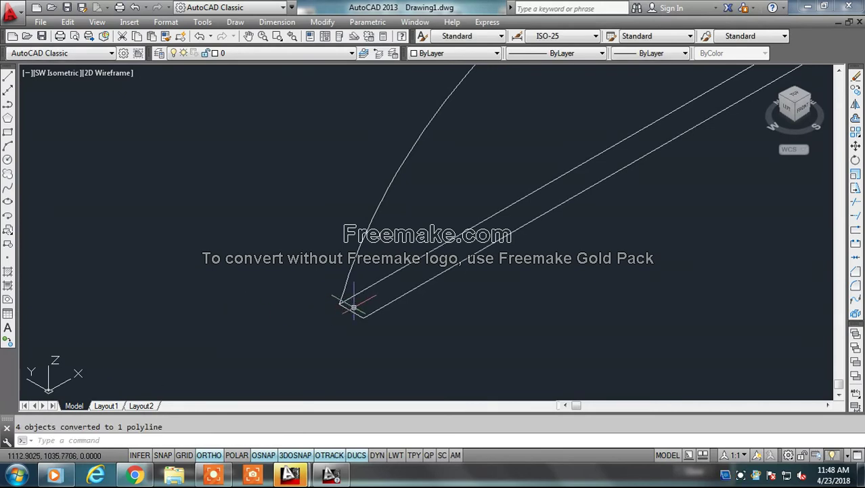
{"action": "middle_click_drag", "start_coordinate": [332, 310], "coordinate": [233, 290], "text": "shift"}
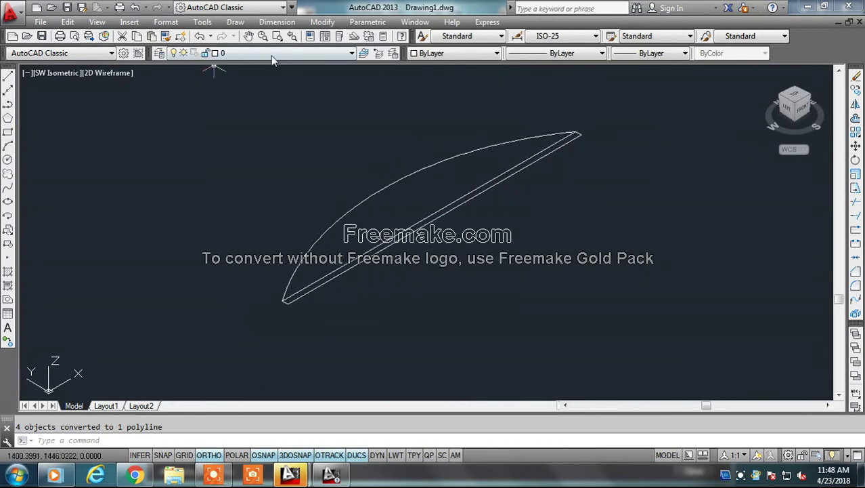
Show the Orbit and Modeling toolbars and dock Modeling below the top toolbar rows
{"action": "right_click", "coordinate": [308, 38]}
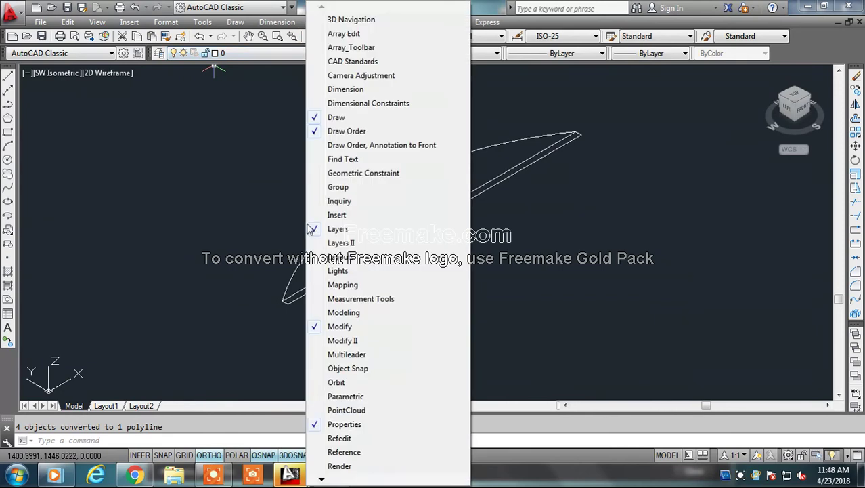
{"action": "left_click", "coordinate": [335, 381]}
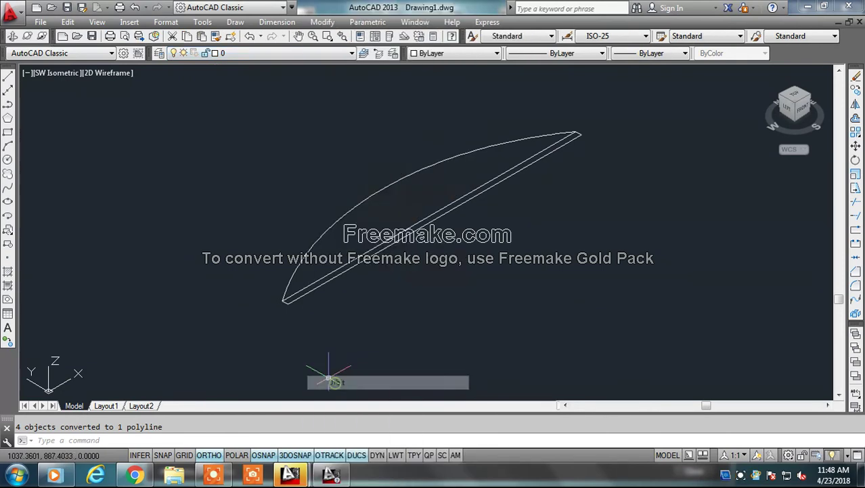
{"action": "right_click", "coordinate": [363, 41]}
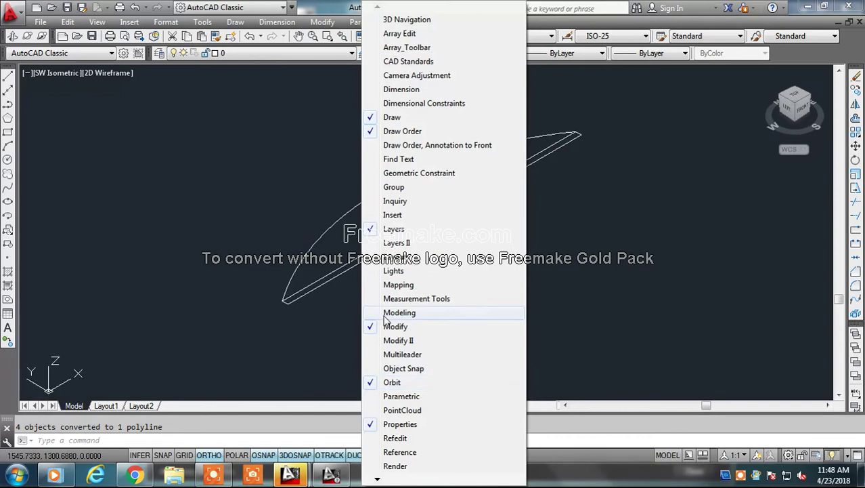
{"action": "left_click", "coordinate": [392, 313]}
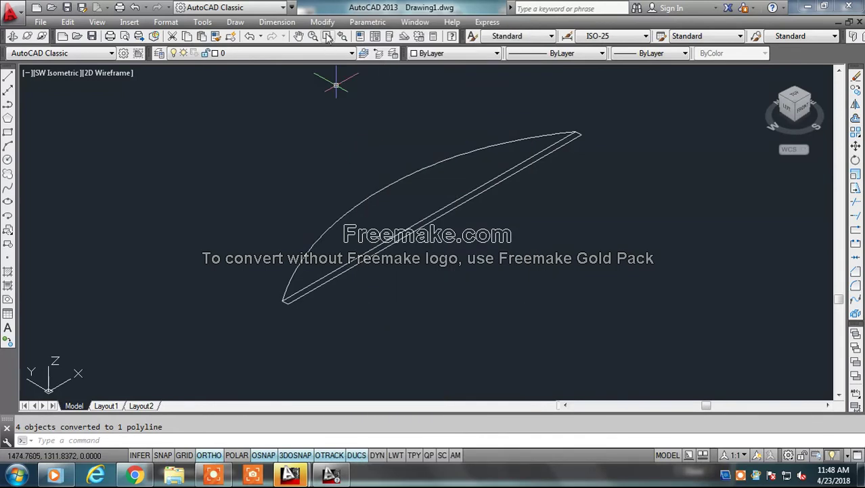
{"action": "left_click_drag", "start_coordinate": [850, 41], "coordinate": [711, 58]}
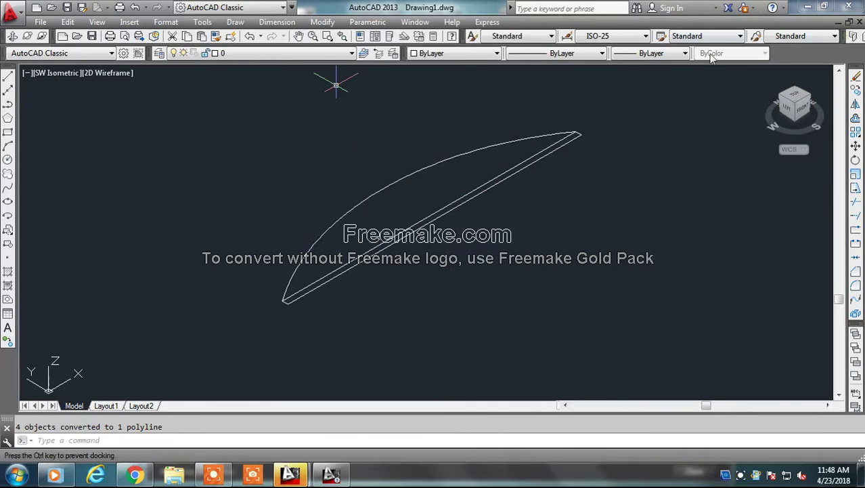
{"action": "left_click_drag", "start_coordinate": [543, 62], "coordinate": [267, 65]}
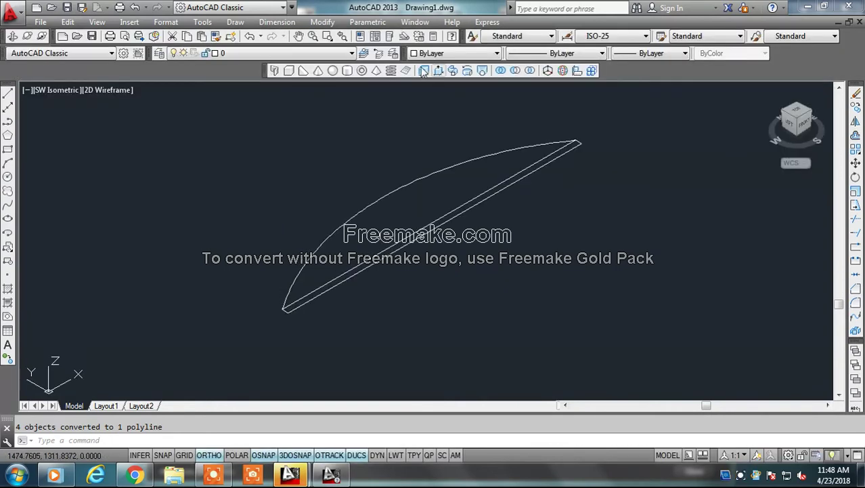
{"action": "left_click", "coordinate": [424, 72]}
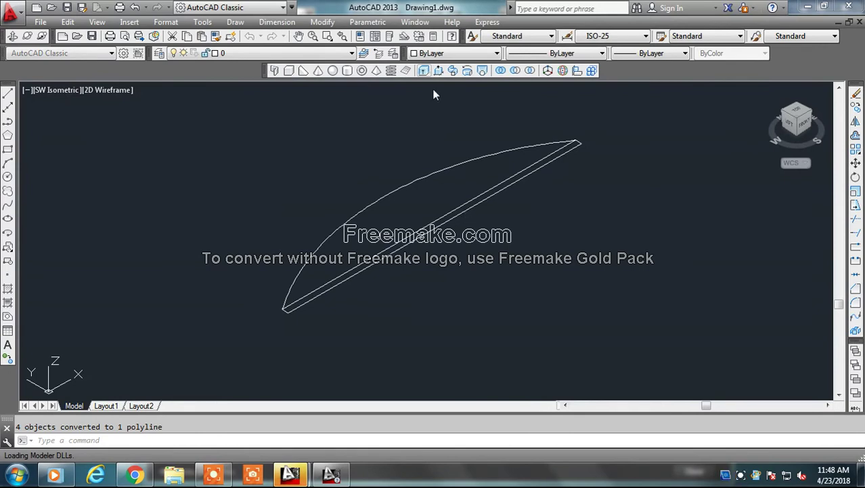
Extrude the rectangle polyline, picking the height on screen, then cancel the leftover prompt
{"action": "left_click", "coordinate": [447, 223]}
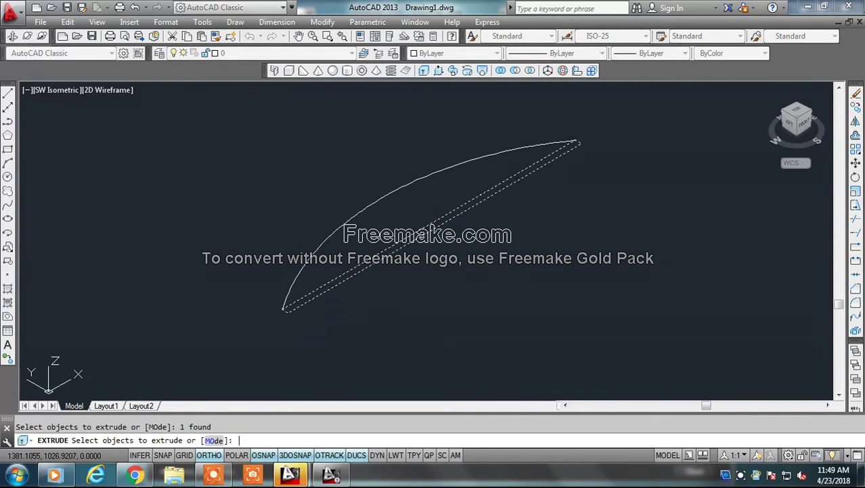
{"action": "key", "text": "Return"}
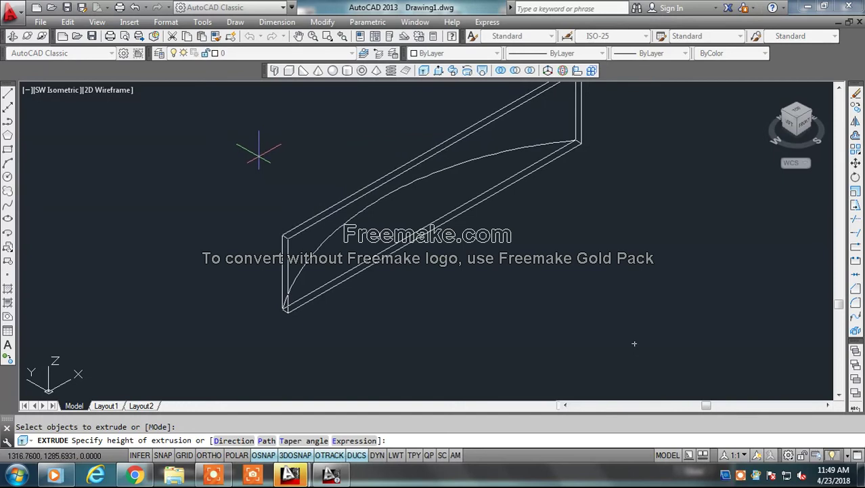
{"action": "left_click", "coordinate": [258, 153]}
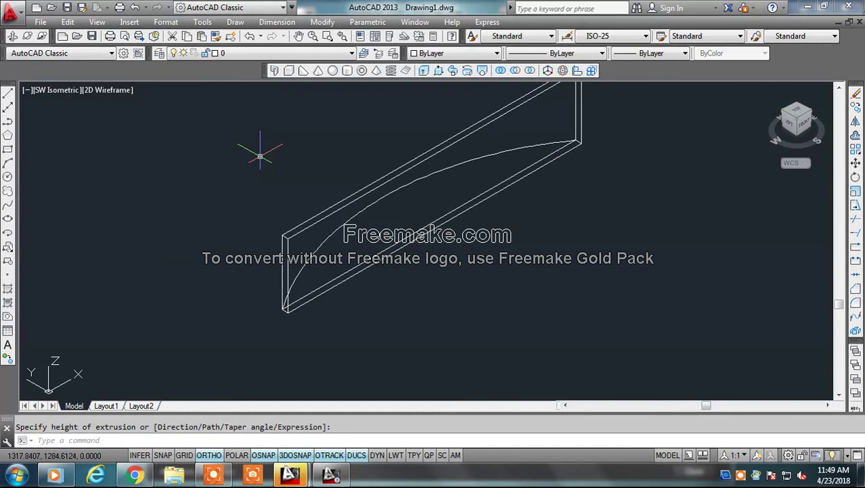
{"action": "key", "text": "Escape"}
{"action": "scroll", "coordinate": [305, 206], "scroll_direction": "down", "scroll_amount": 2}
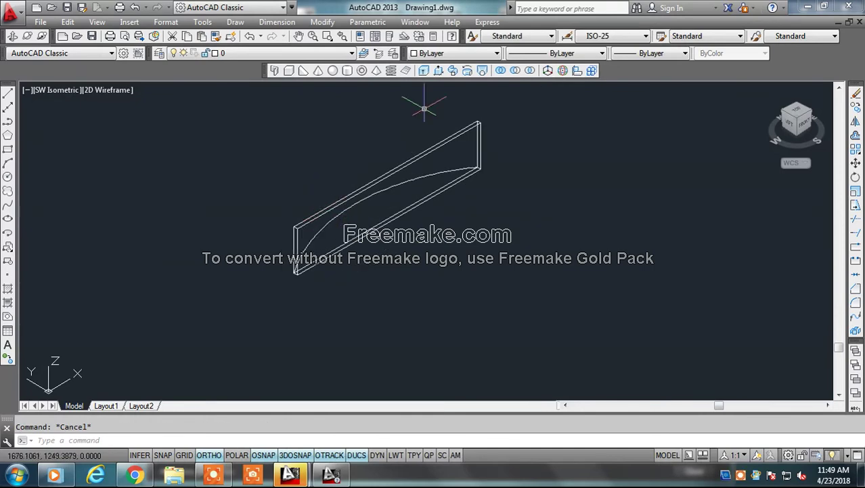
{"action": "mouse_move", "coordinate": [797, 122]}
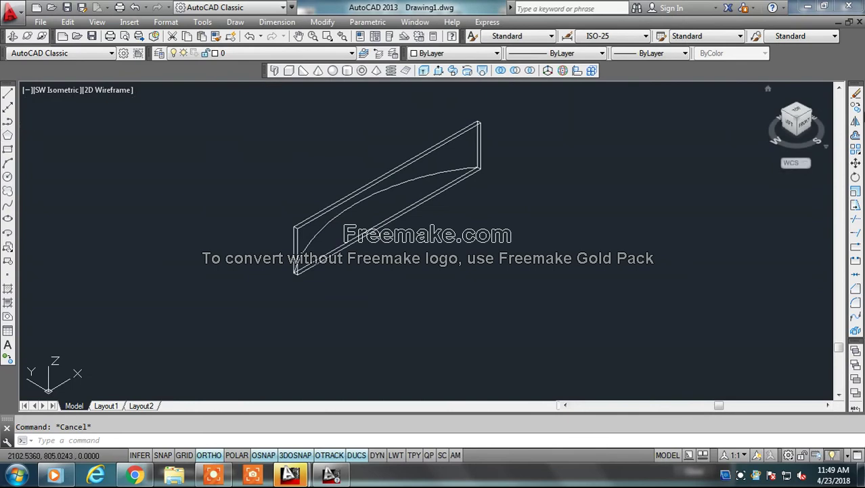
Copy the arc from one box corner onto the opposite corner
{"action": "left_click", "coordinate": [856, 108]}
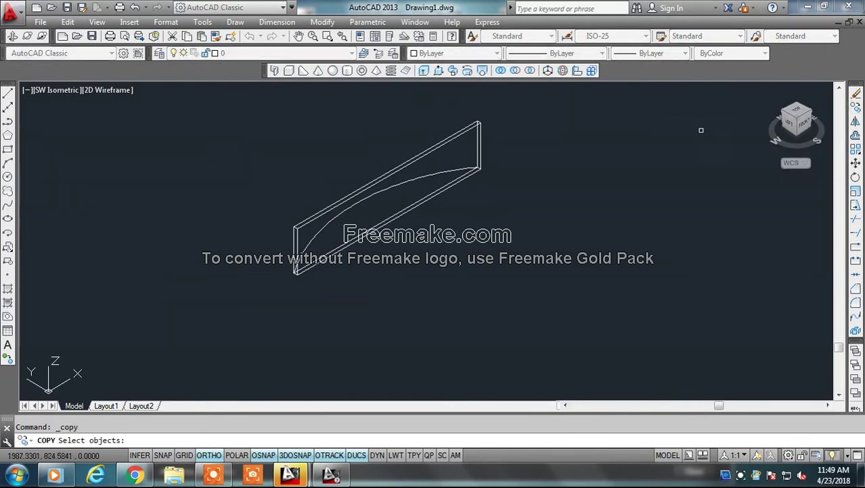
{"action": "left_click", "coordinate": [415, 177]}
{"action": "key", "text": "Return"}
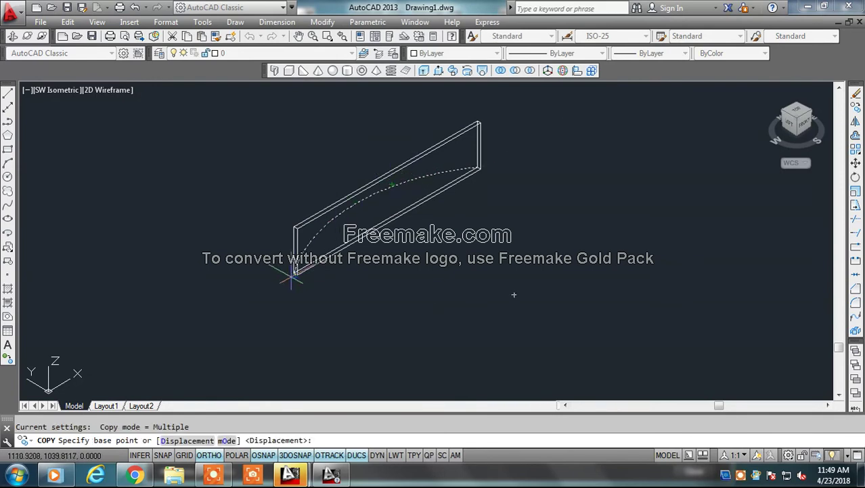
{"action": "scroll", "coordinate": [294, 274], "scroll_direction": "up", "scroll_amount": 3}
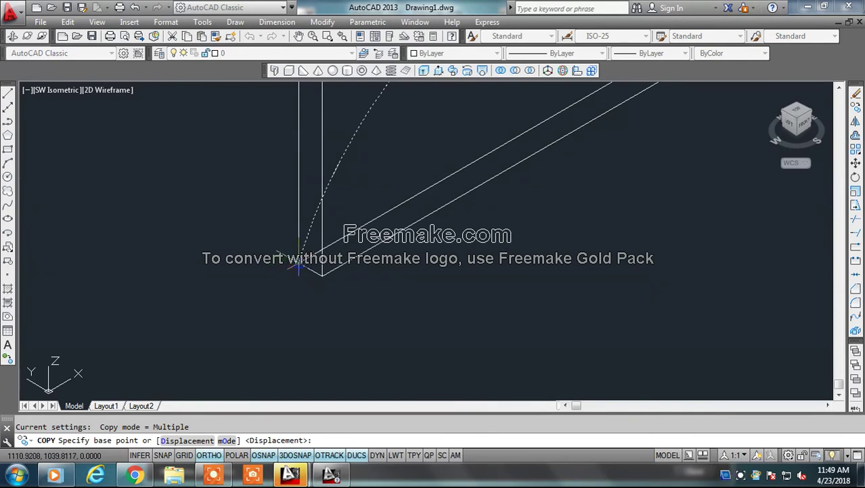
{"action": "left_click", "coordinate": [298, 266]}
{"action": "scroll", "coordinate": [298, 264], "scroll_direction": "down", "scroll_amount": 3}
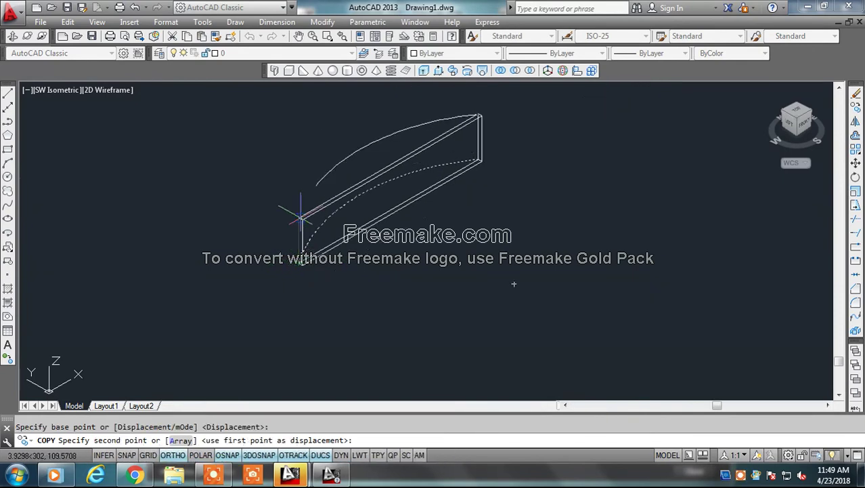
{"action": "scroll", "coordinate": [300, 217], "scroll_direction": "up", "scroll_amount": 3}
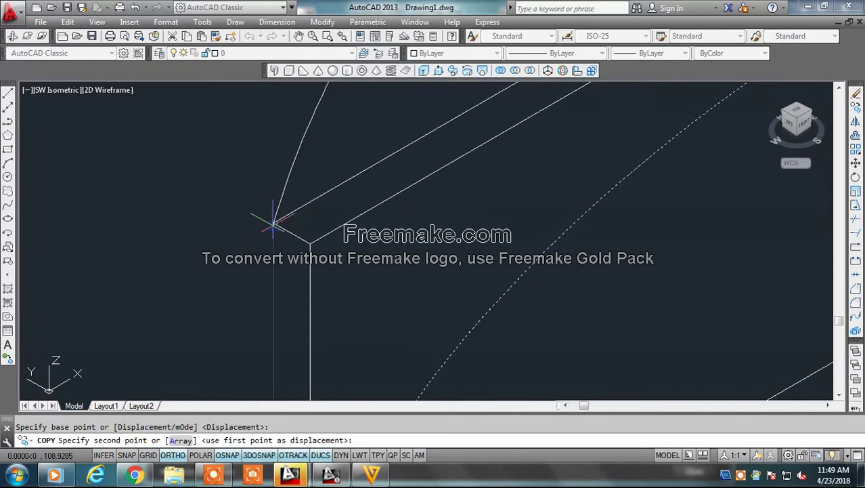
{"action": "left_click", "coordinate": [275, 222]}
{"action": "scroll", "coordinate": [335, 183], "scroll_direction": "down", "scroll_amount": 2}
{"action": "scroll", "coordinate": [322, 196], "scroll_direction": "down", "scroll_amount": 2}
{"action": "scroll", "coordinate": [298, 214], "scroll_direction": "down", "scroll_amount": 1}
{"action": "key", "text": "Escape"}
{"action": "scroll", "coordinate": [244, 220], "scroll_direction": "down", "scroll_amount": 1}
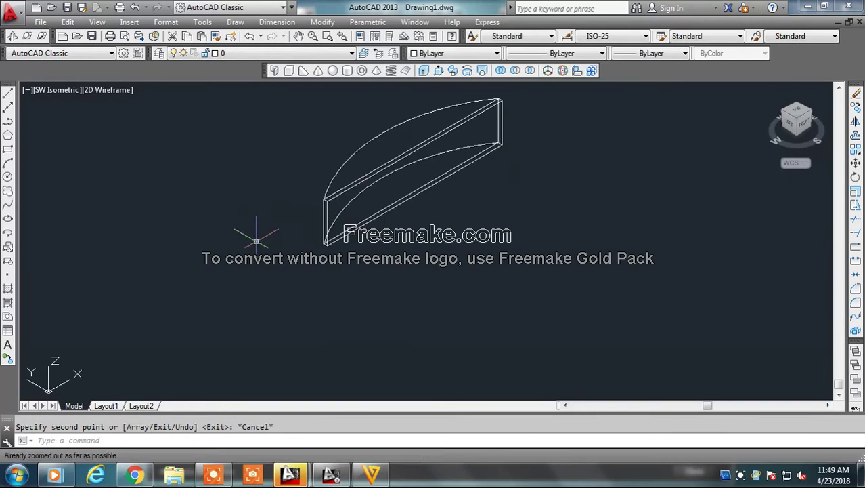
{"action": "scroll", "coordinate": [503, 177], "scroll_direction": "up", "scroll_amount": 2}
{"action": "scroll", "coordinate": [242, 162], "scroll_direction": "down", "scroll_amount": 2}
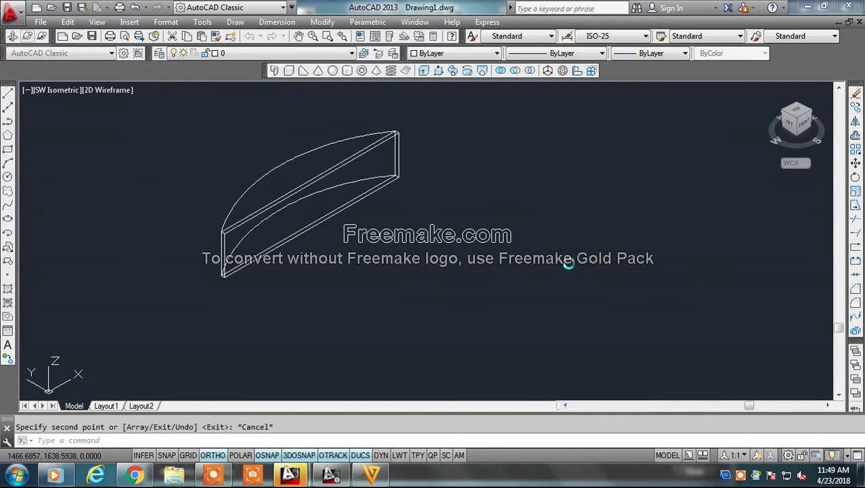
Orbit the view to look along the box's length at its curved end profile
{"action": "middle_click_drag", "start_coordinate": [676, 268], "coordinate": [668, 272], "text": "ctrl+shift"}
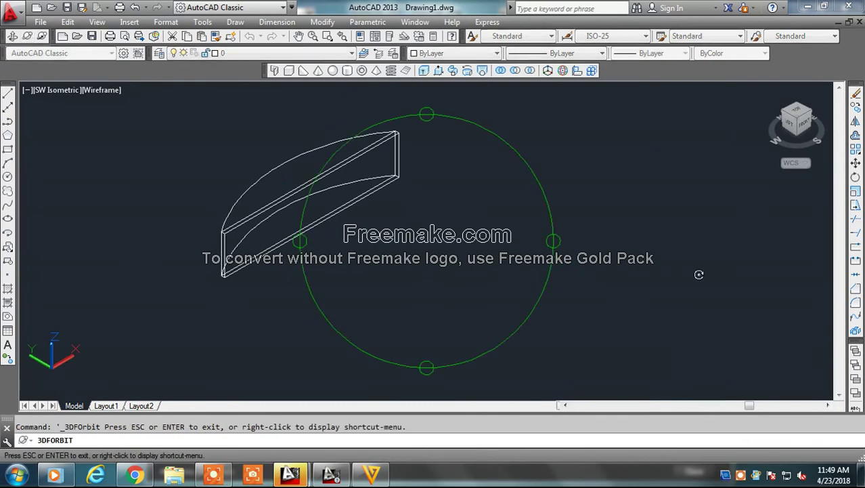
{"action": "mouse_move", "coordinate": [451, 155]}
{"action": "middle_mouse_down", "text": "ctrl+shift"}
{"action": "mouse_move", "coordinate": [485, 209]}
{"action": "mouse_move", "coordinate": [448, 251]}
{"action": "mouse_move", "coordinate": [466, 281]}
{"action": "mouse_move", "coordinate": [442, 285]}
{"action": "mouse_move", "coordinate": [450, 264]}
{"action": "mouse_move", "coordinate": [527, 245]}
{"action": "middle_mouse_up", "text": "ctrl+shift"}
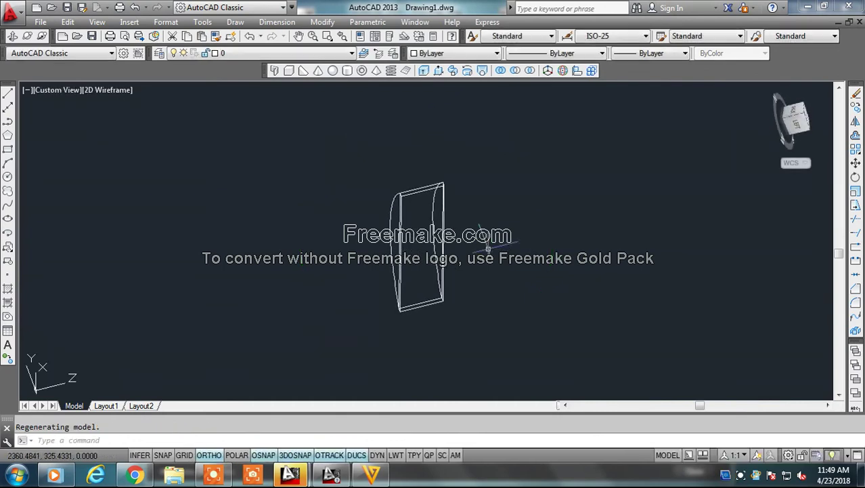
{"action": "left_click", "coordinate": [8, 95]}
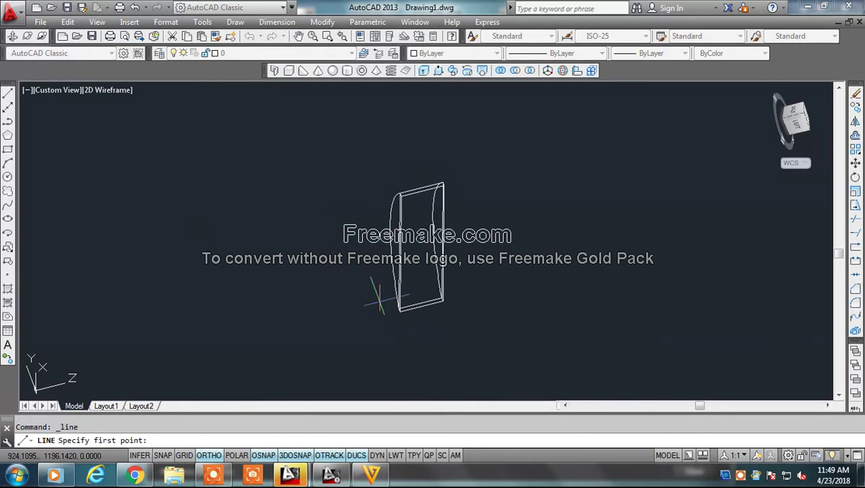
Start a line at the box's top corner, turn ORTHO off, and abandon the line
{"action": "scroll", "coordinate": [442, 363], "scroll_direction": "up", "scroll_amount": 3}
{"action": "scroll", "coordinate": [396, 302], "scroll_direction": "up", "scroll_amount": 3}
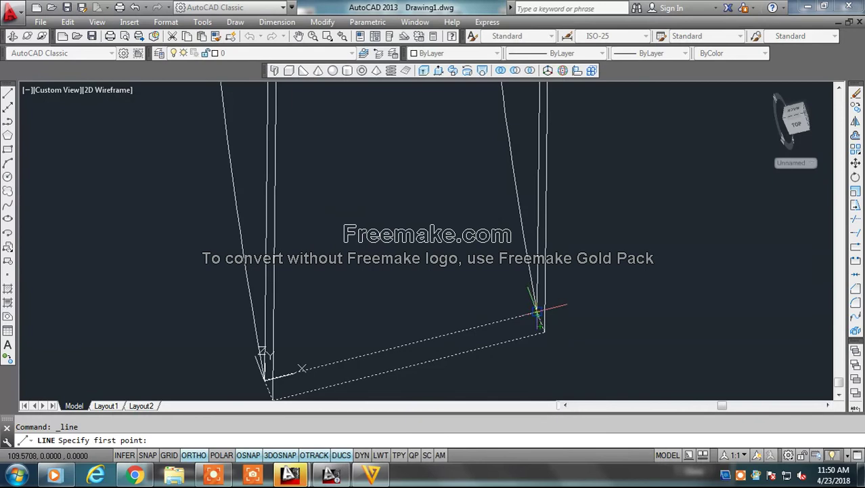
{"action": "middle_click_drag", "start_coordinate": [537, 313], "coordinate": [539, 348], "text": "shift"}
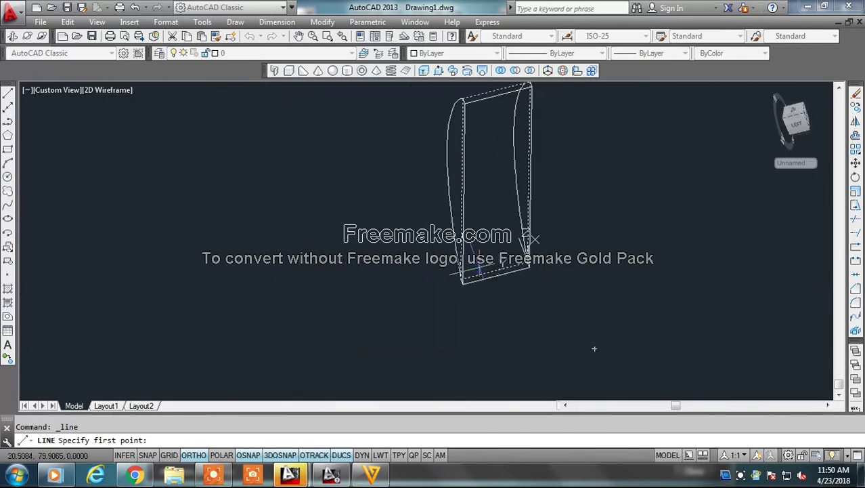
{"action": "left_click", "coordinate": [514, 134]}
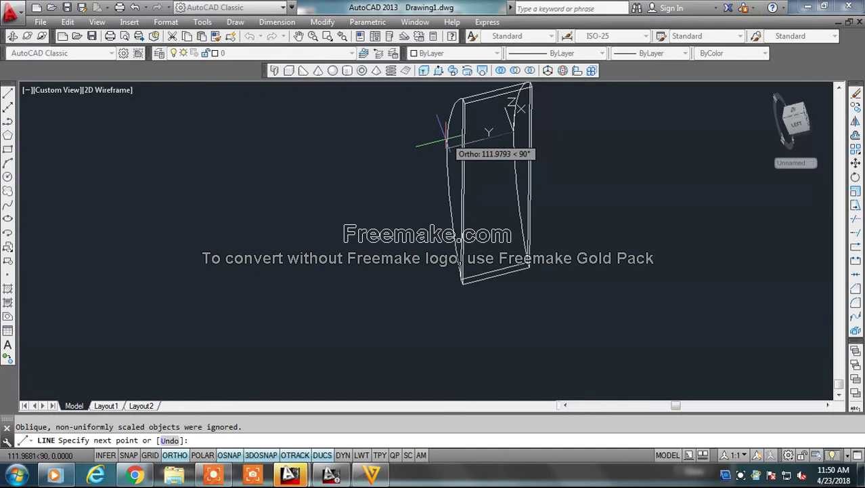
{"action": "left_click", "coordinate": [170, 459]}
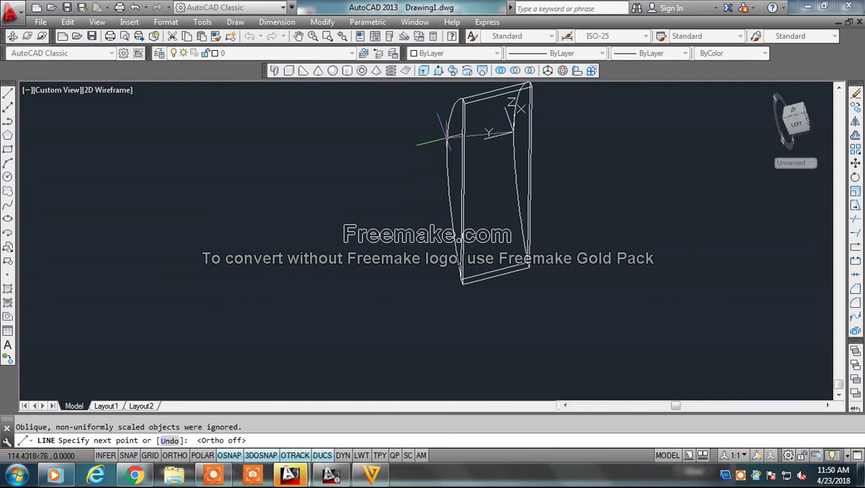
{"action": "key", "text": "Escape"}
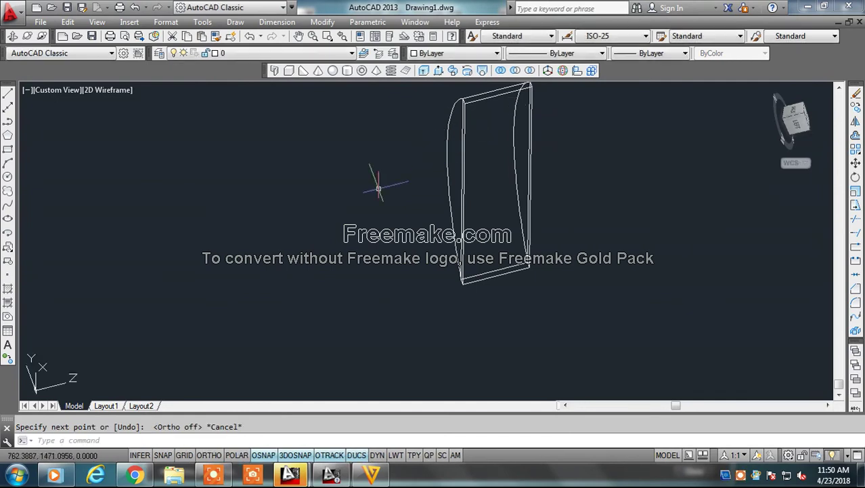
{"action": "scroll", "coordinate": [241, 237], "scroll_direction": "down", "scroll_amount": 3}
{"action": "scroll", "coordinate": [292, 168], "scroll_direction": "up", "scroll_amount": 3}
{"action": "scroll", "coordinate": [294, 158], "scroll_direction": "down", "scroll_amount": 2}
{"action": "scroll", "coordinate": [373, 251], "scroll_direction": "up", "scroll_amount": 2}
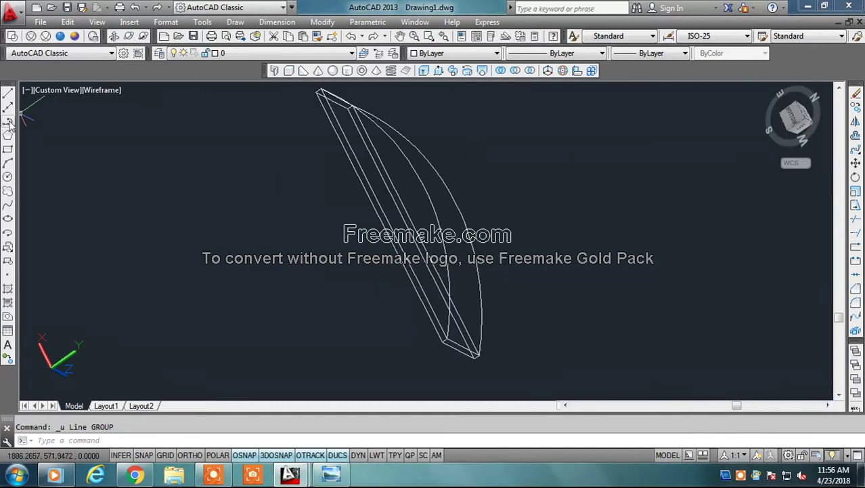
{"action": "left_click", "coordinate": [8, 122]}
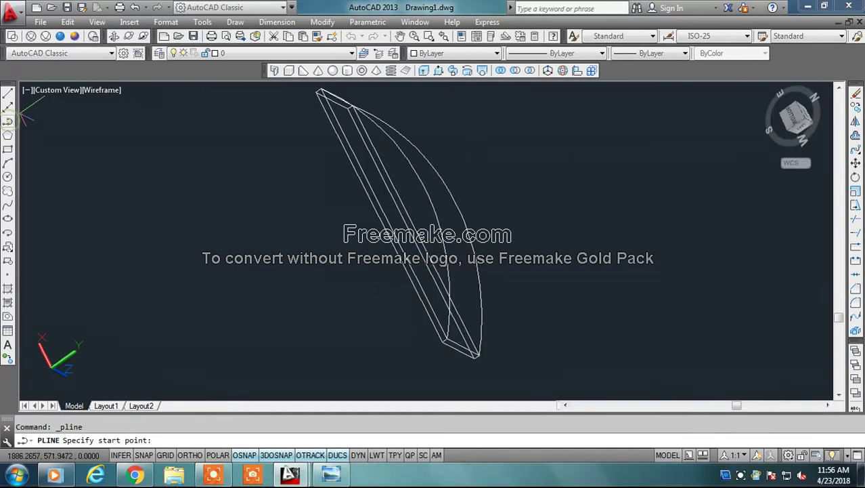
Abandon the polyline, then draw a short line from the curved body to the outer arc
{"action": "left_click", "coordinate": [423, 185]}
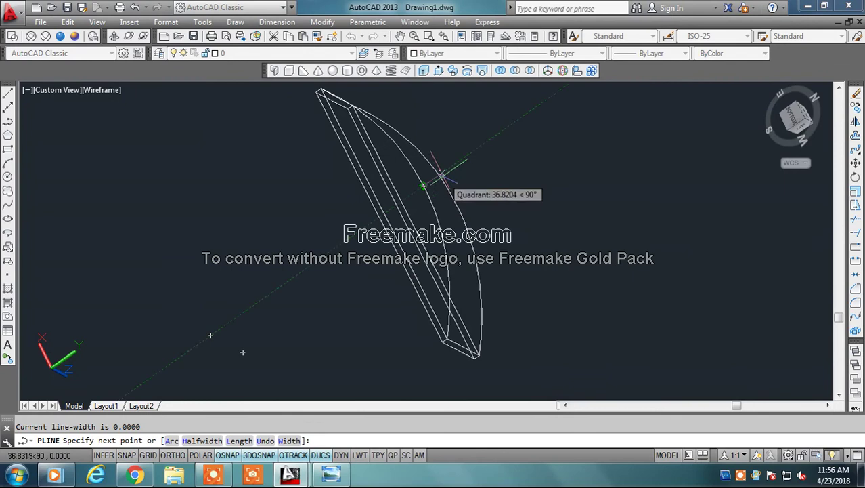
{"action": "key", "text": "Escape"}
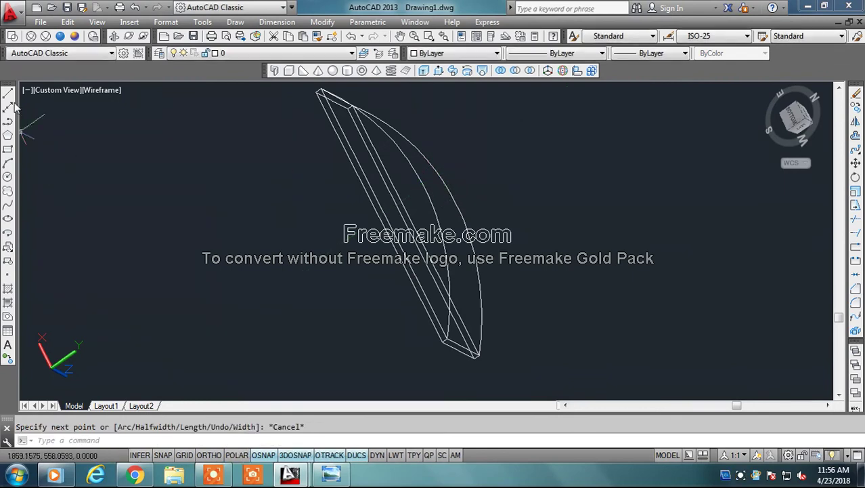
{"action": "left_click", "coordinate": [8, 93]}
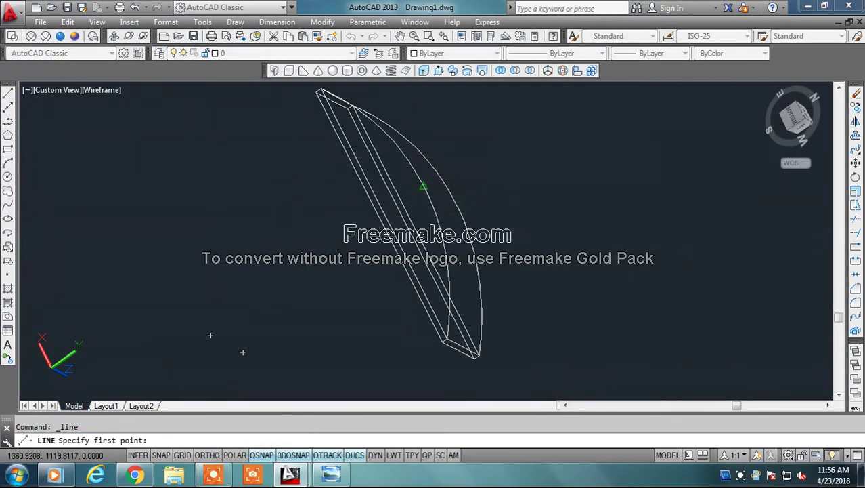
{"action": "left_click", "coordinate": [422, 185]}
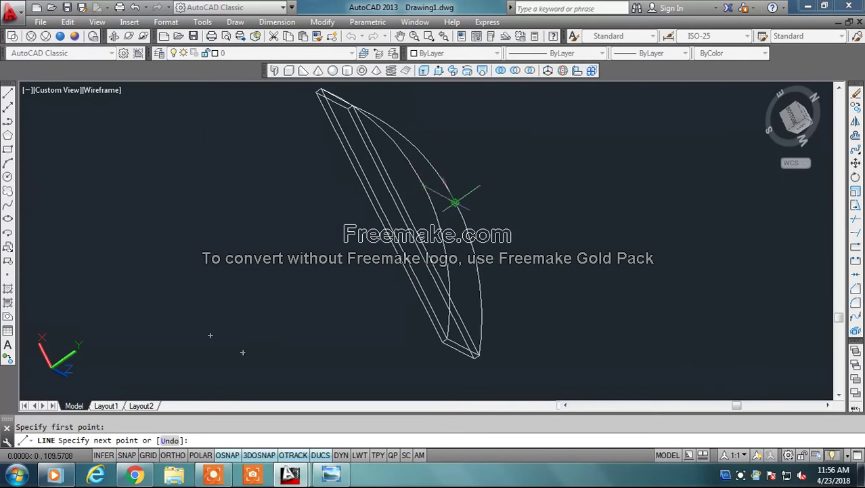
{"action": "left_click", "coordinate": [455, 202]}
{"action": "key", "text": "Escape"}
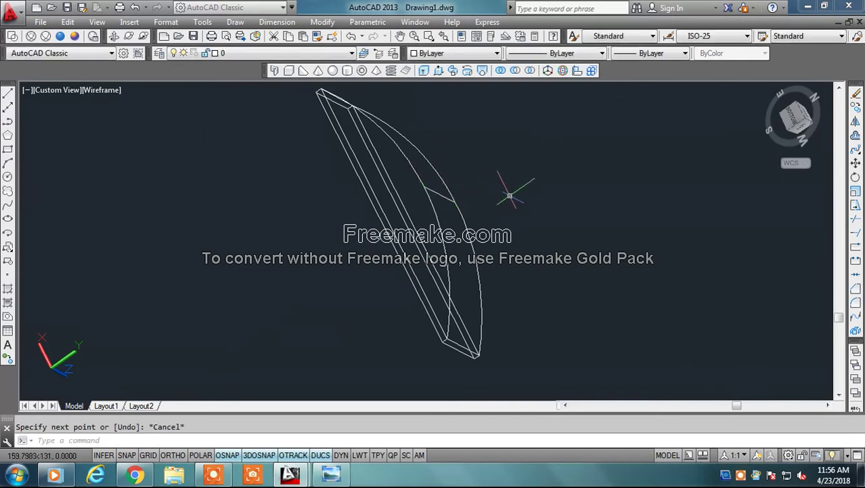
{"action": "left_click", "coordinate": [856, 150]}
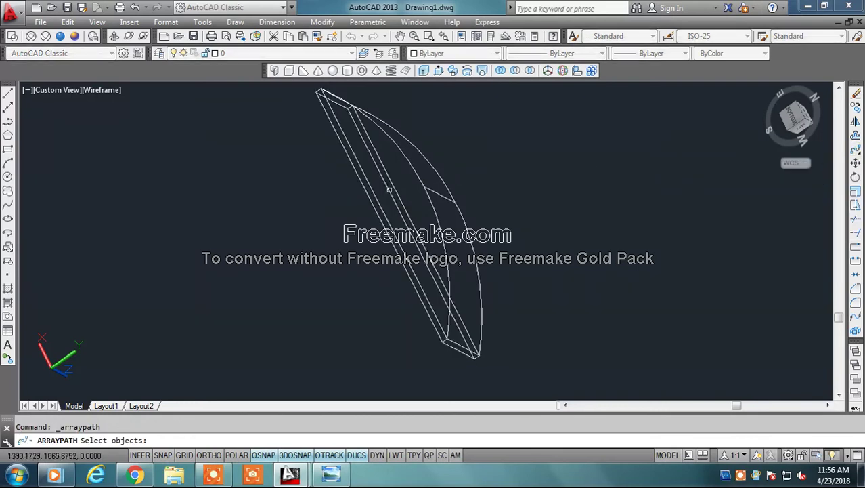
Path-array the short line along the outer arc: 5 items spaced 50 units apart
{"action": "left_click", "coordinate": [437, 193]}
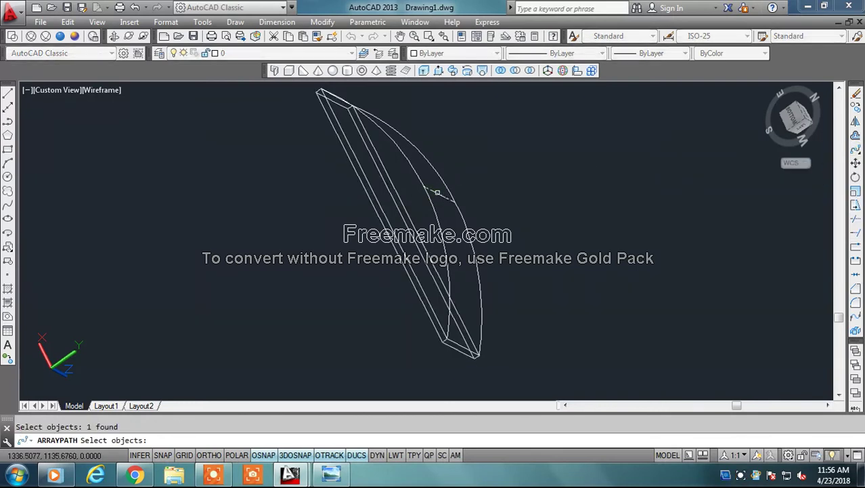
{"action": "key", "text": "Return"}
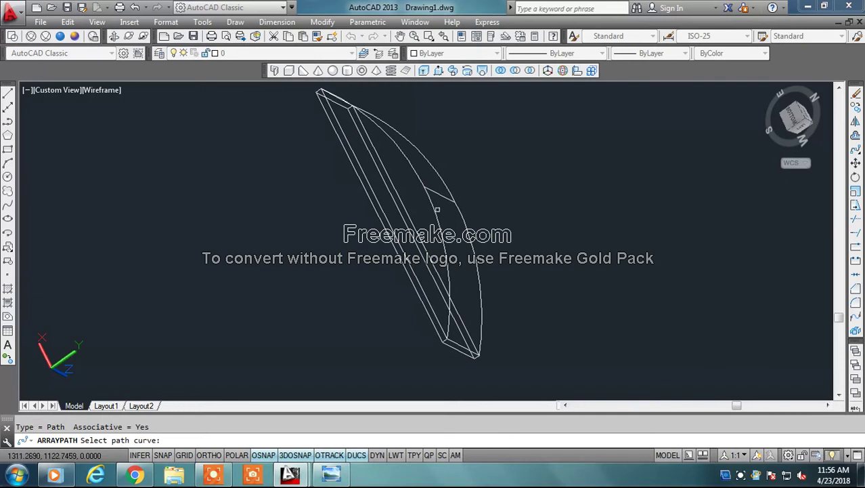
{"action": "left_click", "coordinate": [435, 213]}
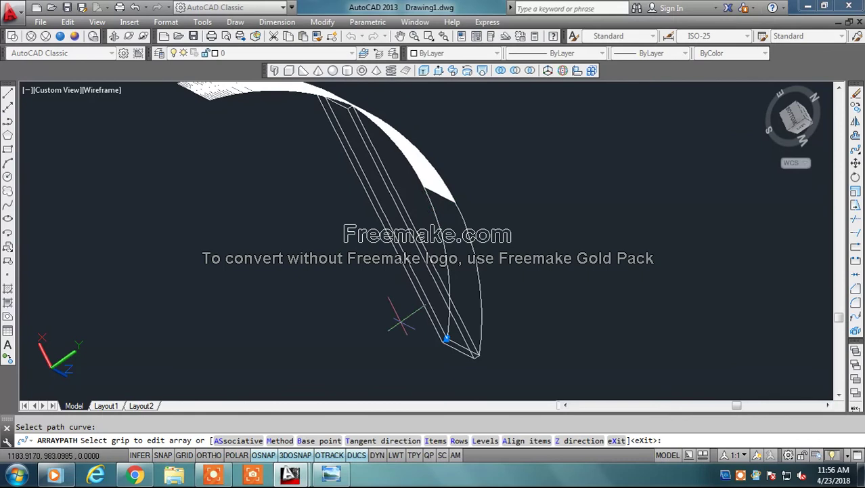
{"action": "type", "text": "I"}
{"action": "key", "text": "Return"}
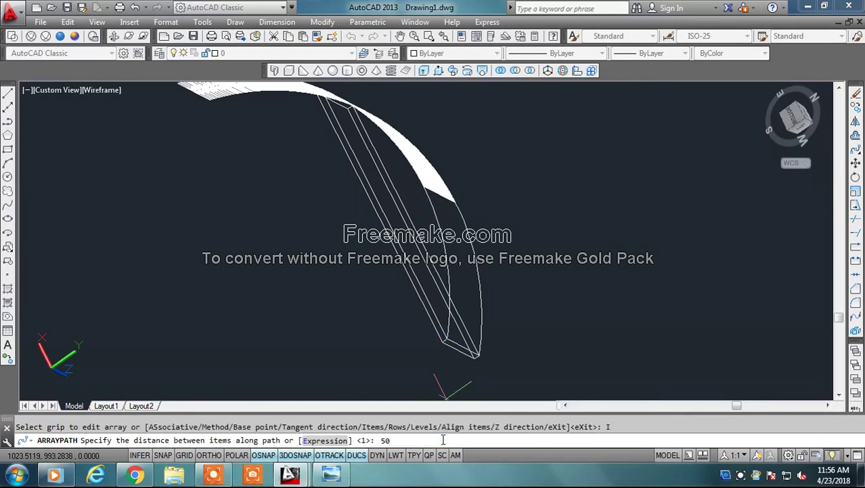
{"action": "key", "text": "Return"}
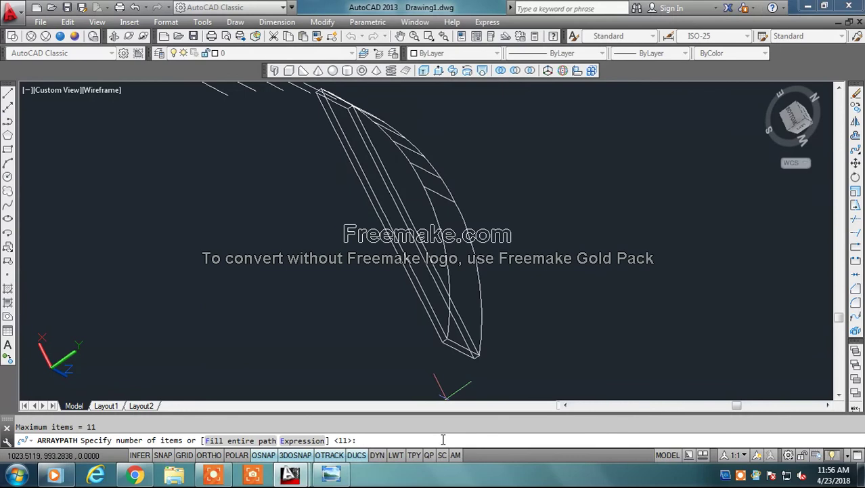
{"action": "type", "text": "5"}
{"action": "key", "text": "Return"}
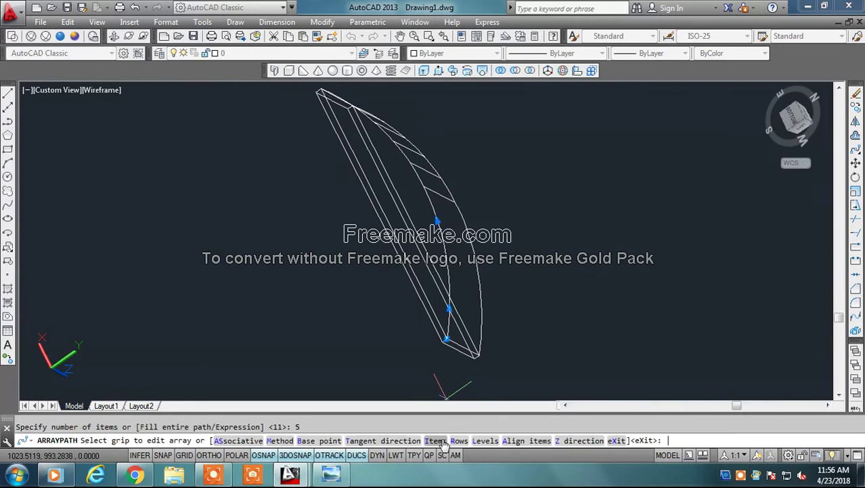
{"action": "left_click", "coordinate": [856, 153]}
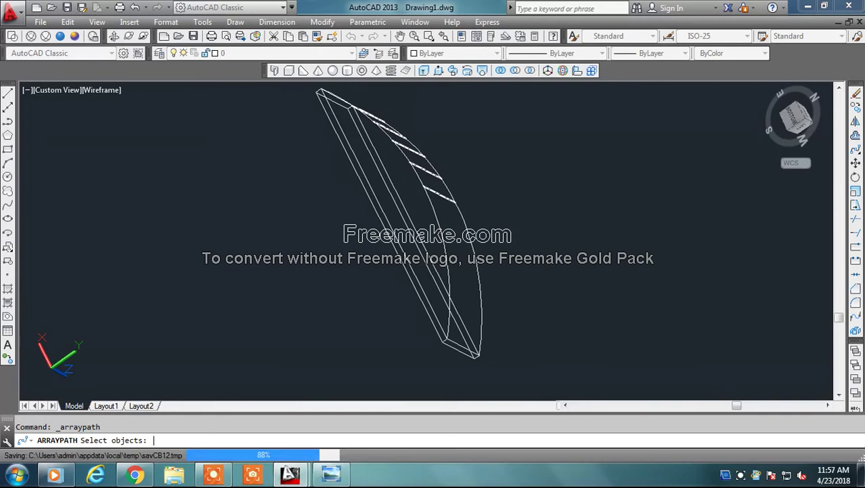
{"action": "key", "text": "Escape"}
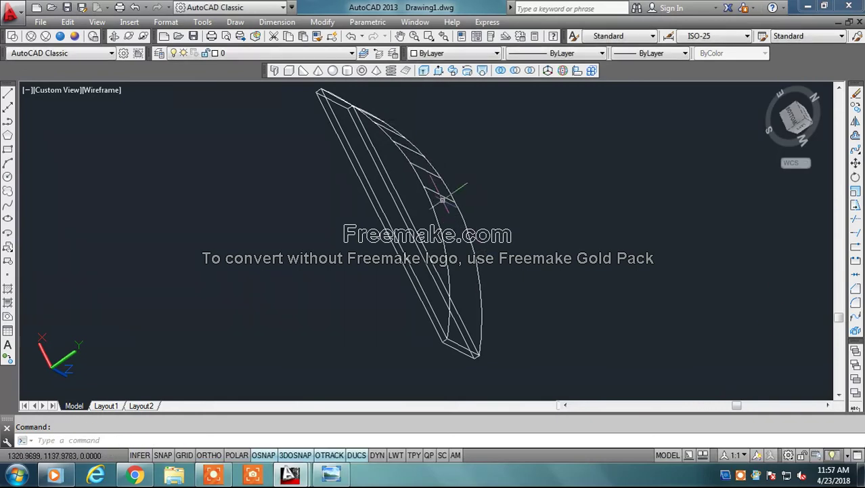
{"action": "left_click", "coordinate": [441, 195]}
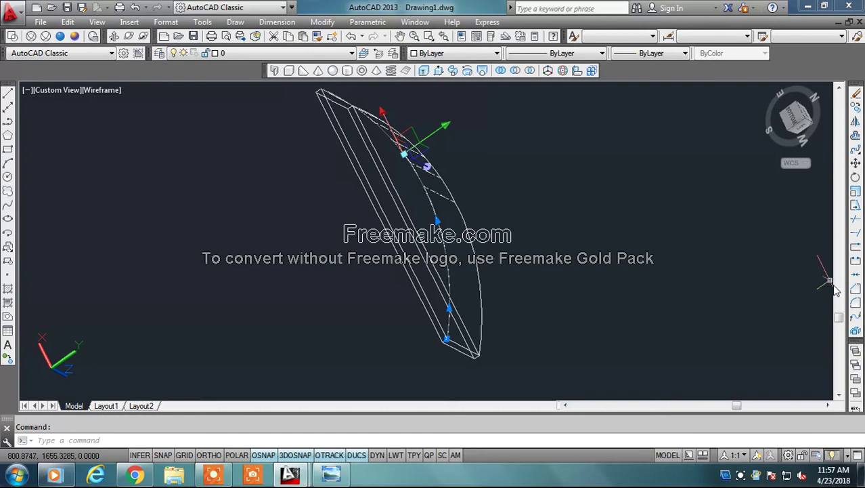
Explode the five-rib array, then try a path array of a line along the arc and undo it
{"action": "left_click", "coordinate": [856, 332]}
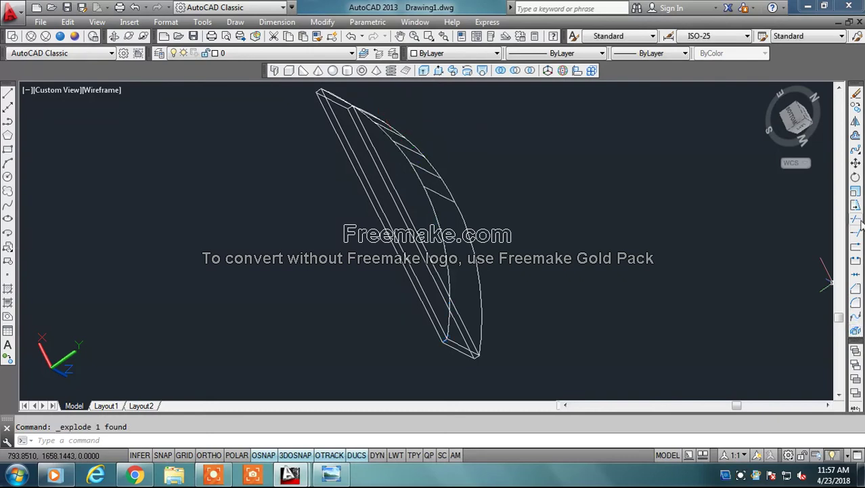
{"action": "left_click", "coordinate": [856, 151]}
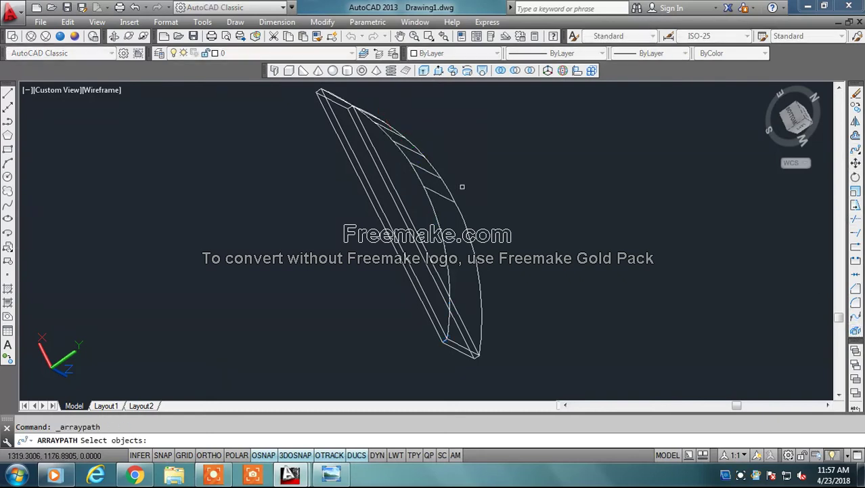
{"action": "left_click", "coordinate": [437, 193]}
{"action": "key", "text": "Return"}
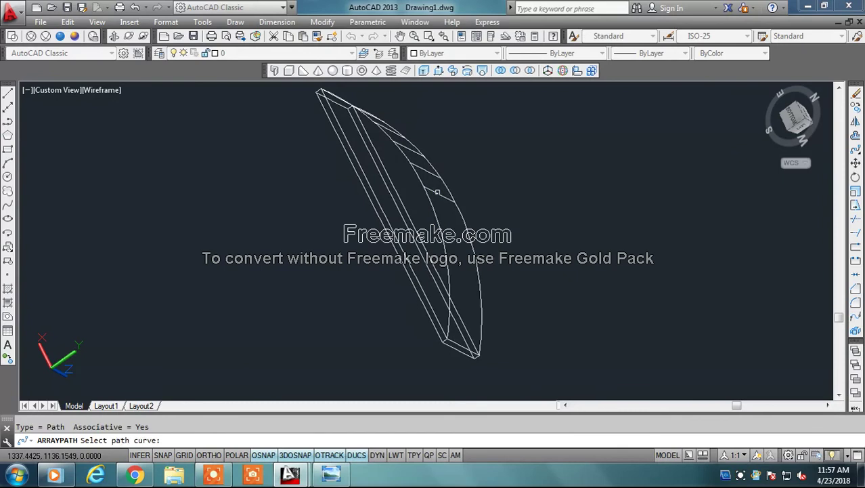
{"action": "left_click", "coordinate": [441, 200]}
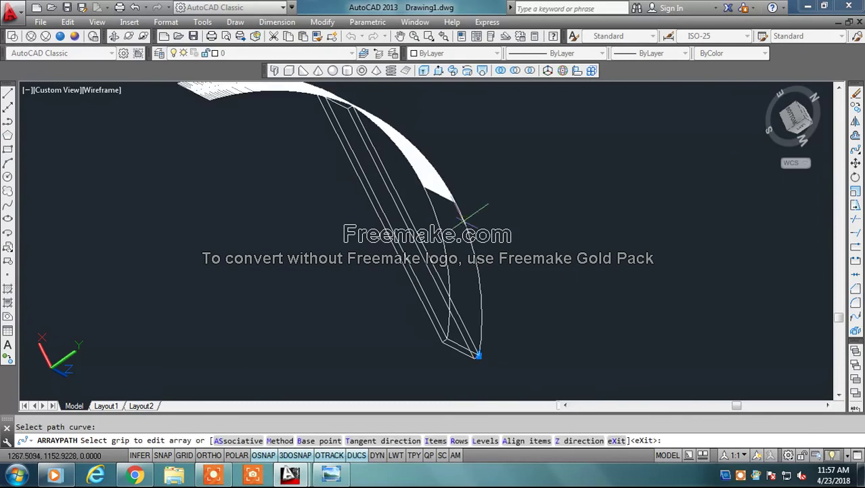
{"action": "key", "text": "Escape"}
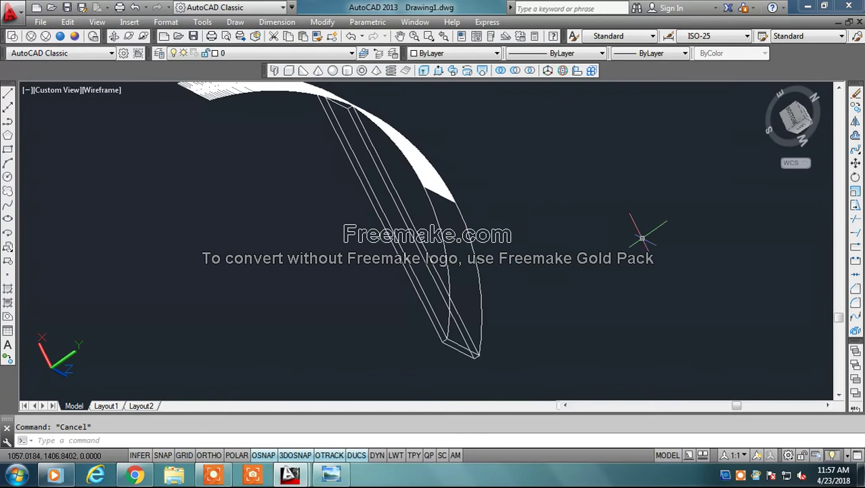
{"action": "key", "text": "ctrl+z"}
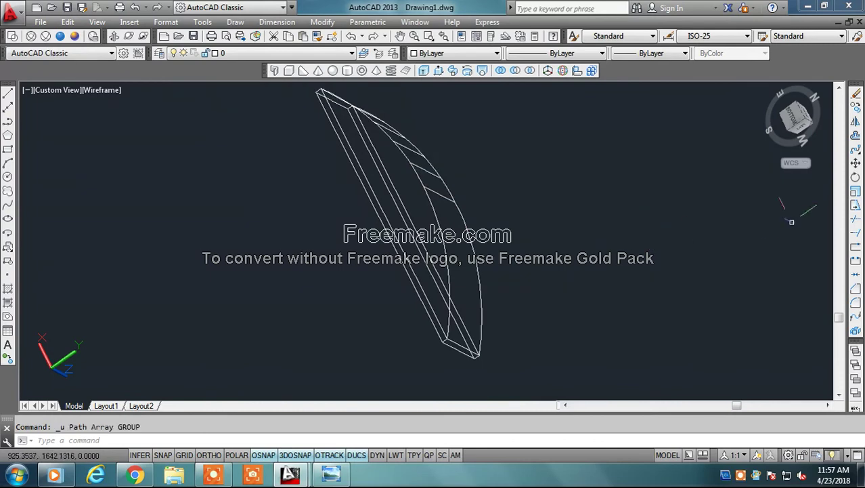
Retry the path array of the line along the arc, then cancel and undo the dense array
{"action": "left_click", "coordinate": [857, 152]}
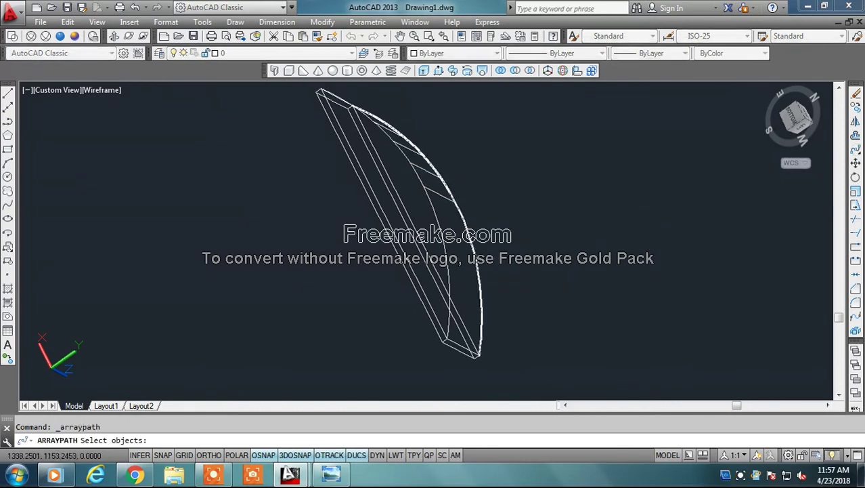
{"action": "left_click", "coordinate": [441, 196]}
{"action": "key", "text": "Return"}
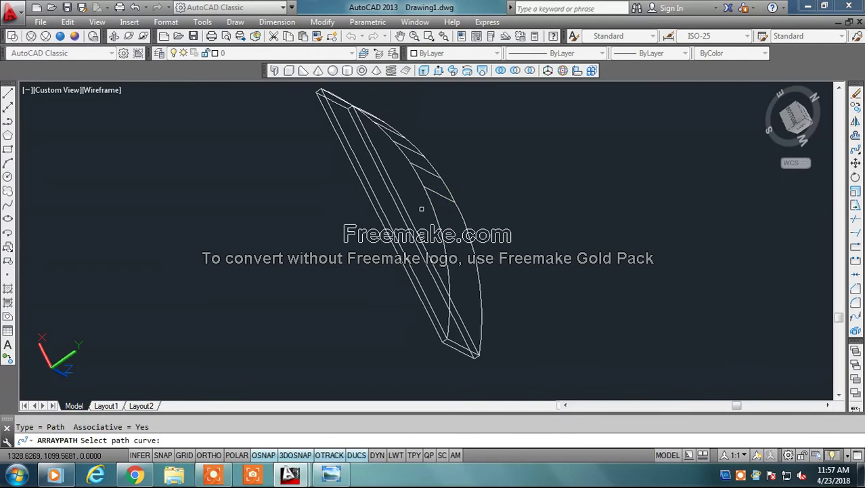
{"action": "left_click", "coordinate": [429, 202]}
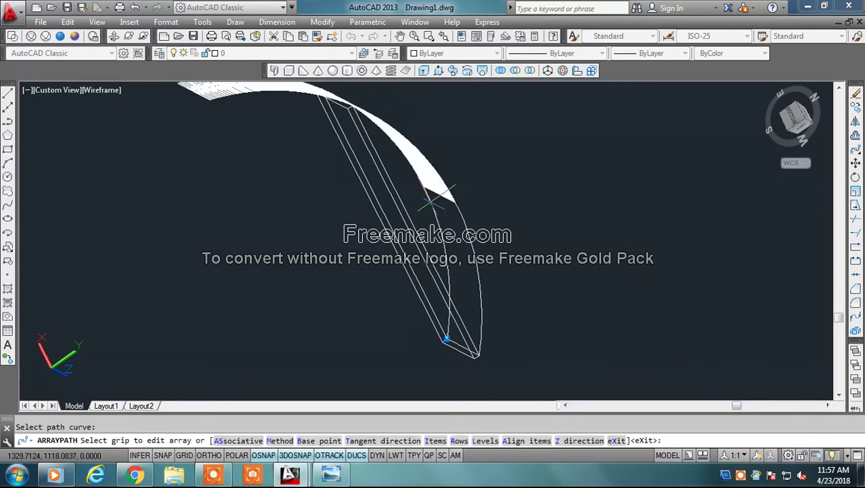
{"action": "scroll", "coordinate": [447, 217], "scroll_direction": "down", "scroll_amount": 2}
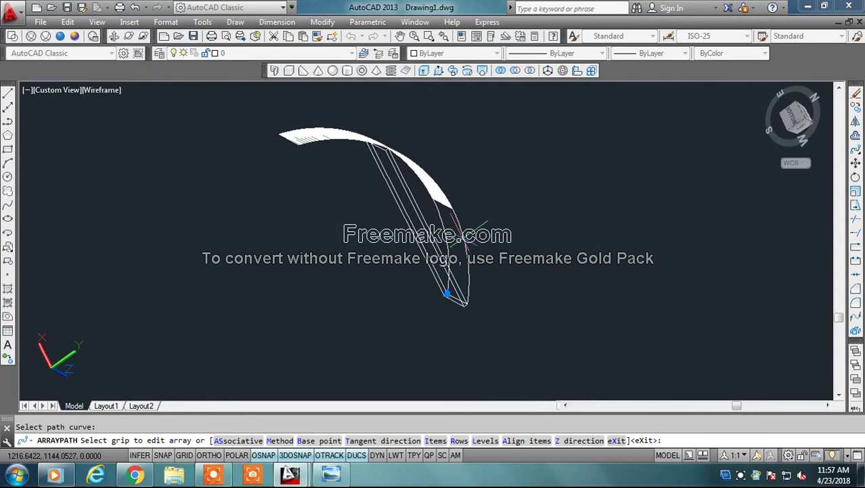
{"action": "key", "text": "Escape"}
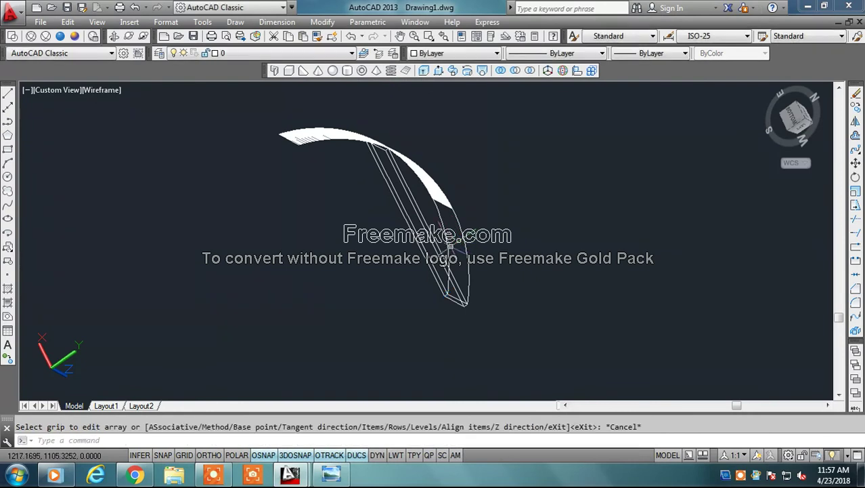
{"action": "key", "text": "Escape"}
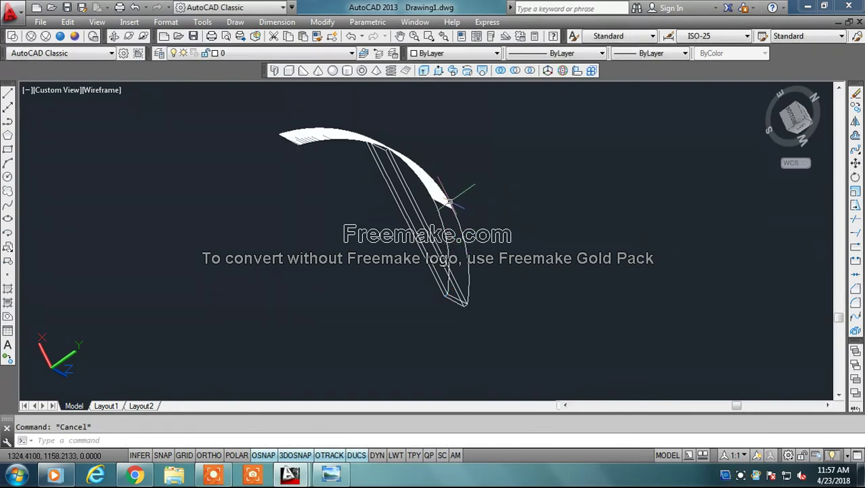
{"action": "key", "text": "ctrl+z"}
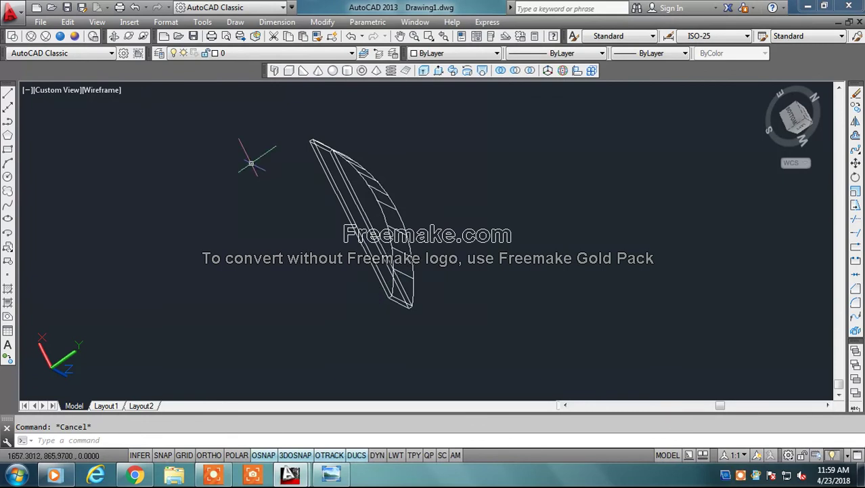
Orbit the view to tilt the slab solid to a new angle
{"action": "scroll", "coordinate": [245, 159], "scroll_direction": "up", "scroll_amount": 3}
{"action": "scroll", "coordinate": [245, 159], "scroll_direction": "down", "scroll_amount": 2}
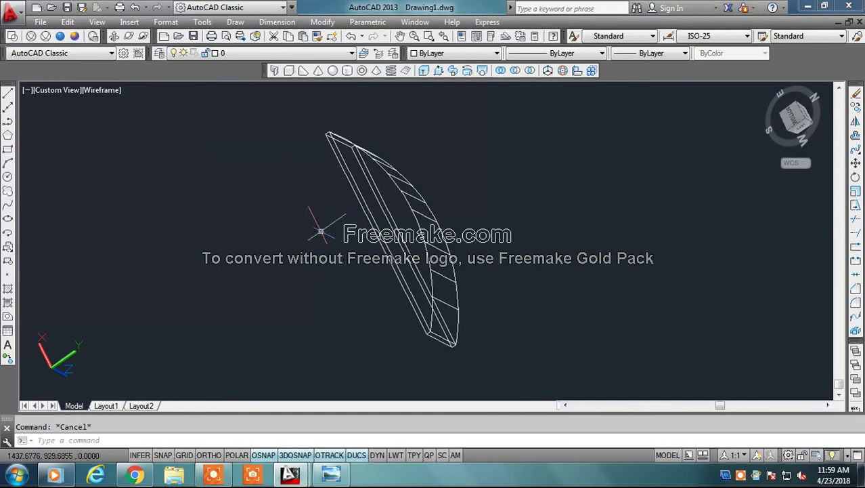
{"action": "left_click", "coordinate": [138, 54]}
{"action": "left_click_drag", "start_coordinate": [443, 203], "coordinate": [475, 186]}
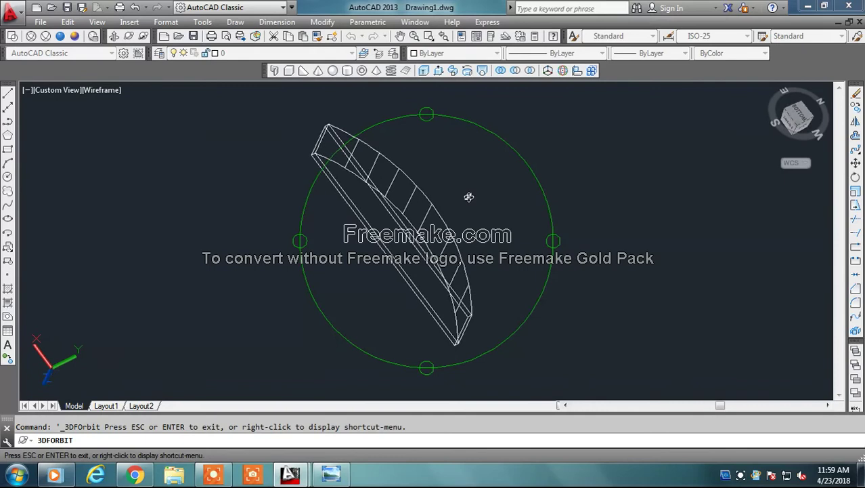
{"action": "key", "text": "Escape"}
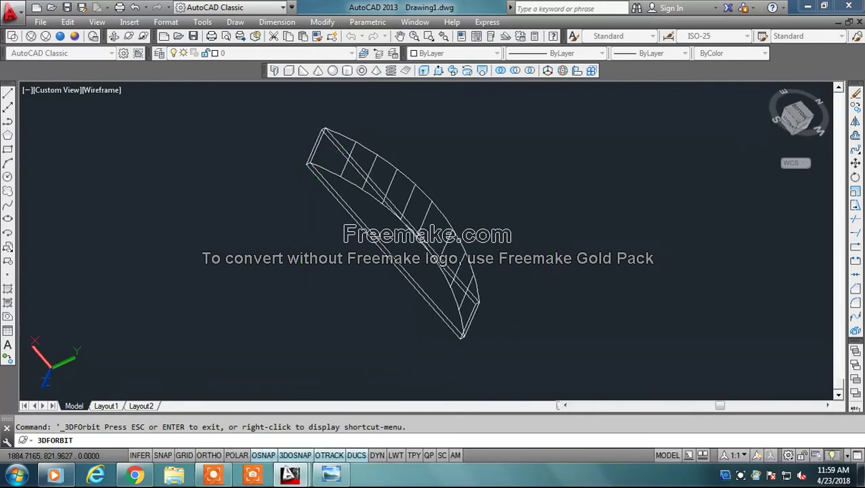
Start a polyline at the solid's bottom vertex, then cancel it and bring up the 3D snap menu
{"action": "left_click", "coordinate": [8, 122]}
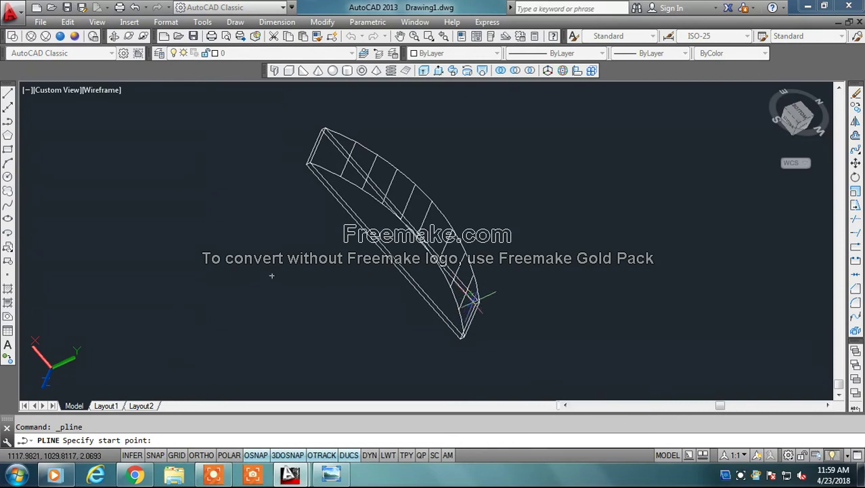
{"action": "scroll", "coordinate": [474, 304], "scroll_direction": "up", "scroll_amount": 2}
{"action": "middle_click_drag", "start_coordinate": [61, 245], "coordinate": [81, 244], "text": "shift"}
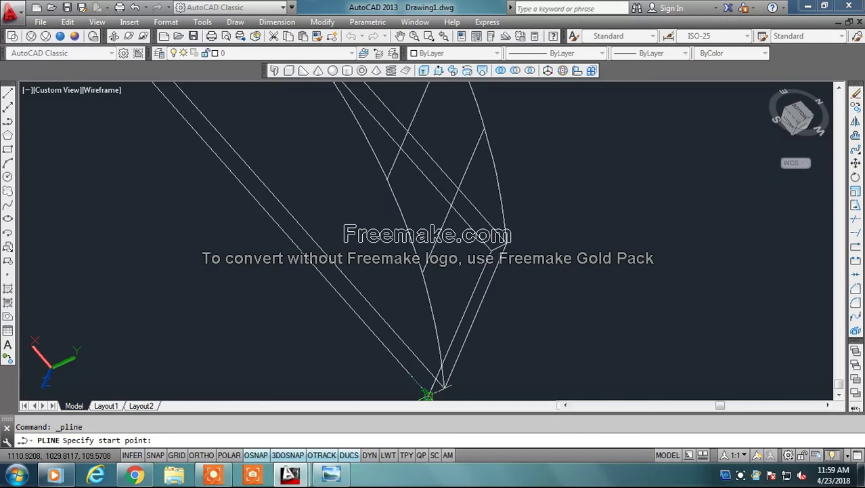
{"action": "left_click", "coordinate": [427, 393]}
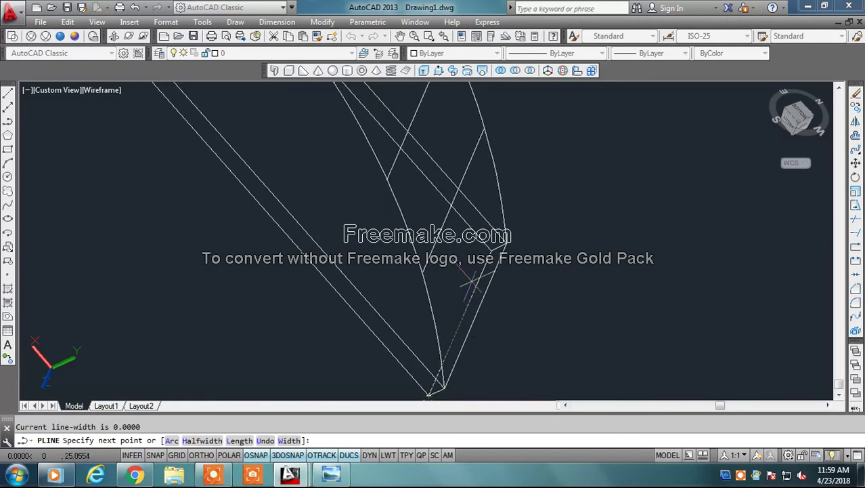
{"action": "key", "text": "Escape"}
{"action": "right_click", "coordinate": [296, 455]}
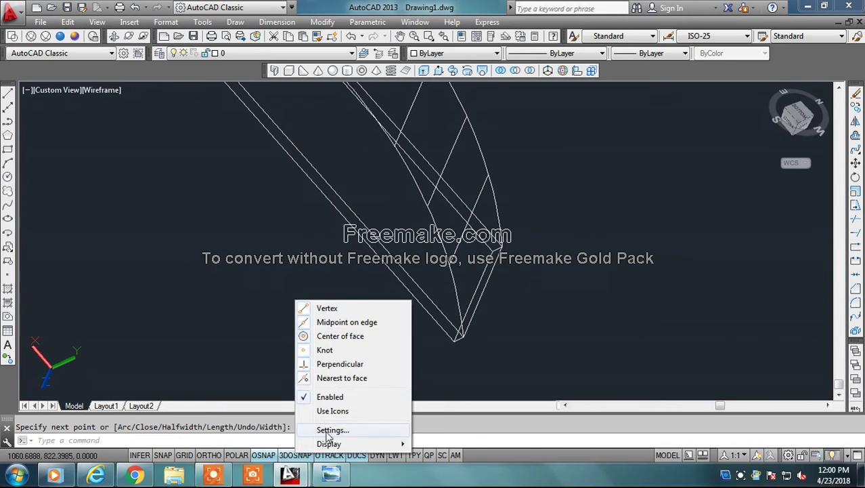
Review the 3D and 2D object snap tabs, leaving Nearest and Tangent switched off
{"action": "left_click", "coordinate": [328, 431]}
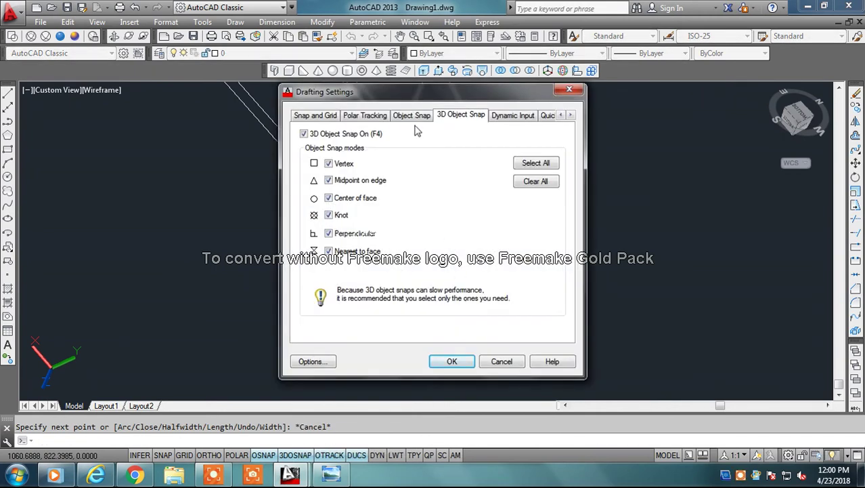
{"action": "left_click", "coordinate": [415, 117]}
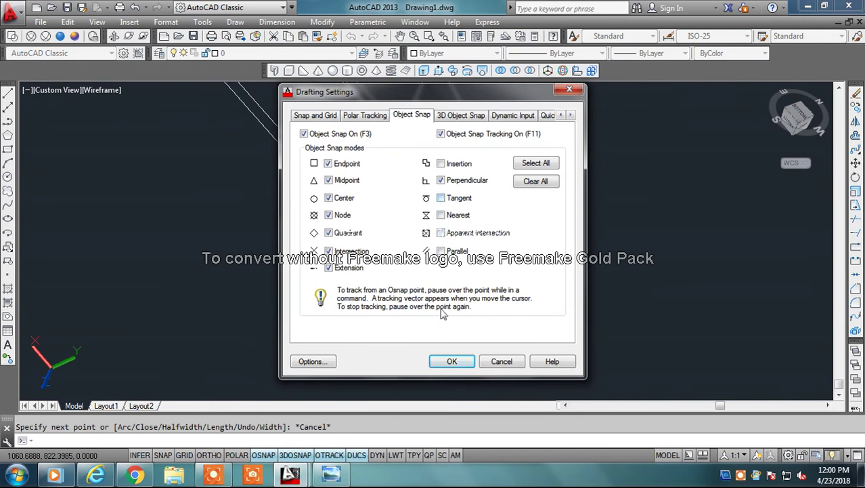
{"action": "left_click", "coordinate": [449, 362]}
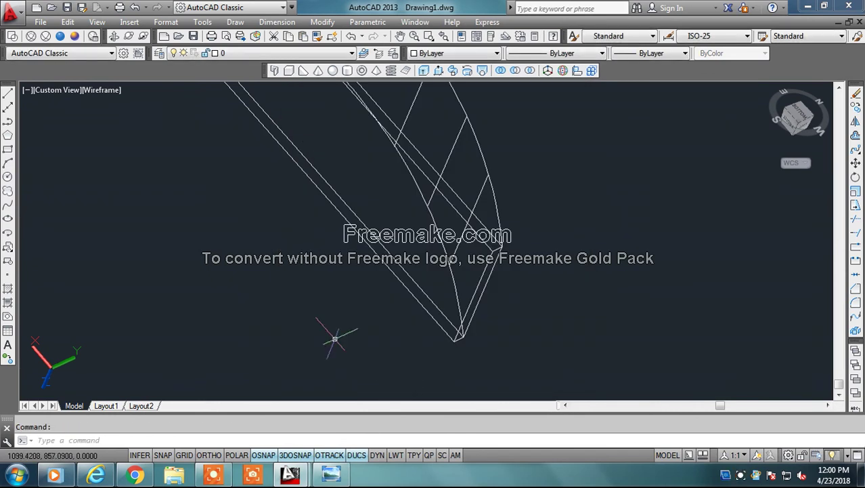
Restart the polyline, zoom in, and bring up the 3DOSNAP right-click menu
{"action": "left_click", "coordinate": [8, 122]}
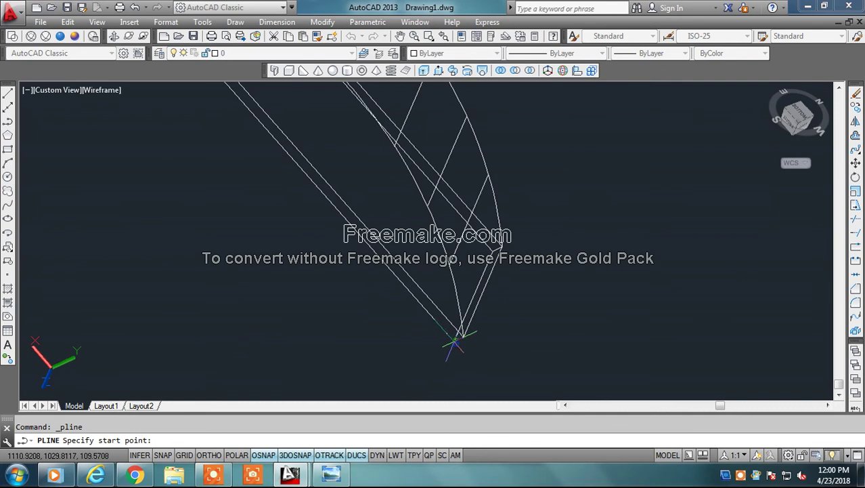
{"action": "scroll", "coordinate": [454, 338], "scroll_direction": "up", "scroll_amount": 3}
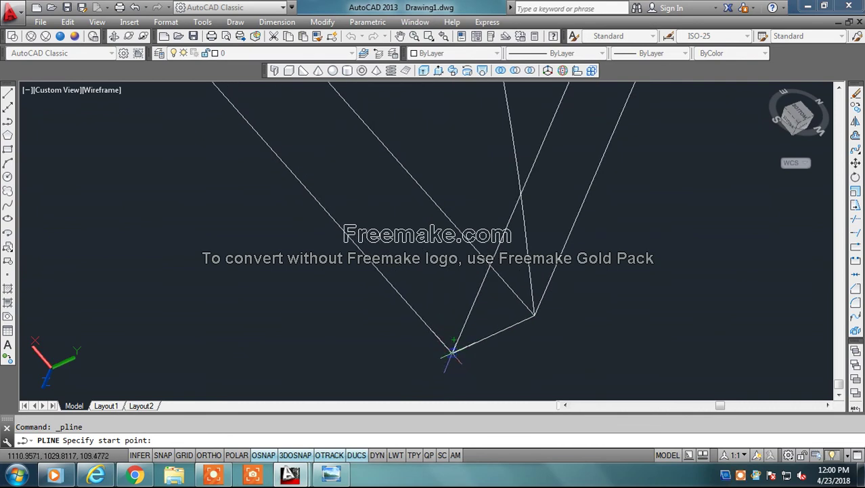
{"action": "right_click", "coordinate": [295, 456]}
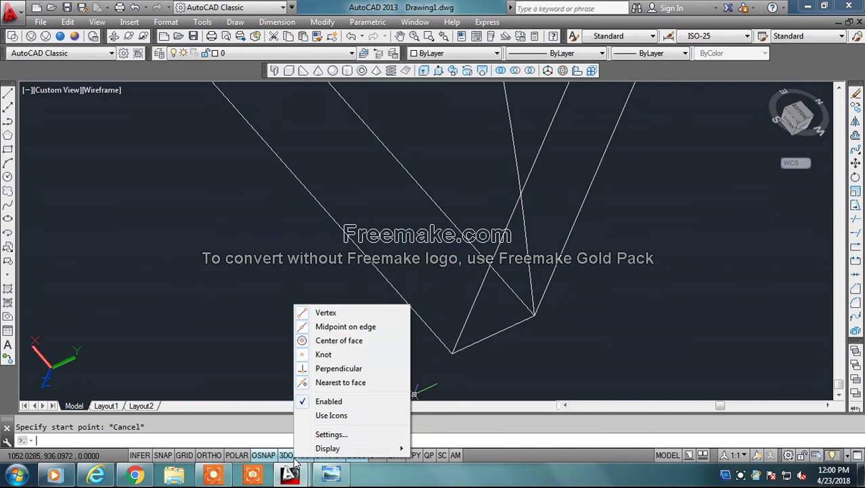
Check the 3D Object Snap and Object Snap tabs, with Knot and Node snaps off
{"action": "left_click", "coordinate": [329, 434]}
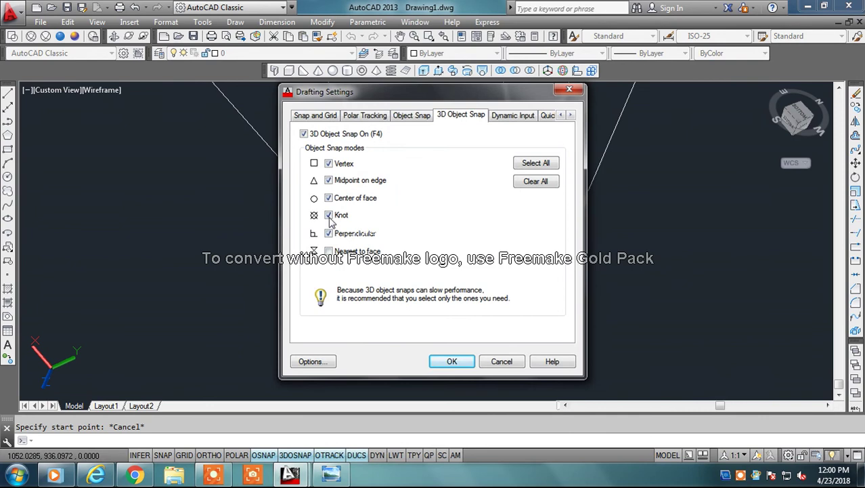
{"action": "left_click", "coordinate": [411, 117]}
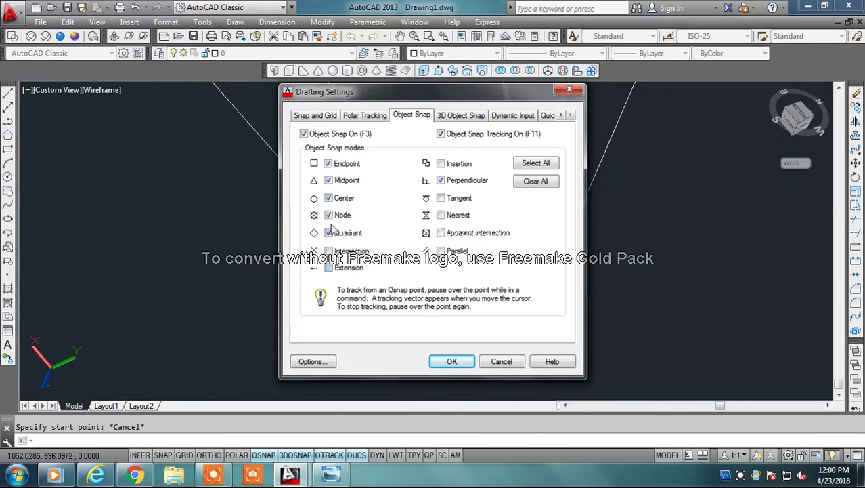
{"action": "left_click", "coordinate": [449, 364]}
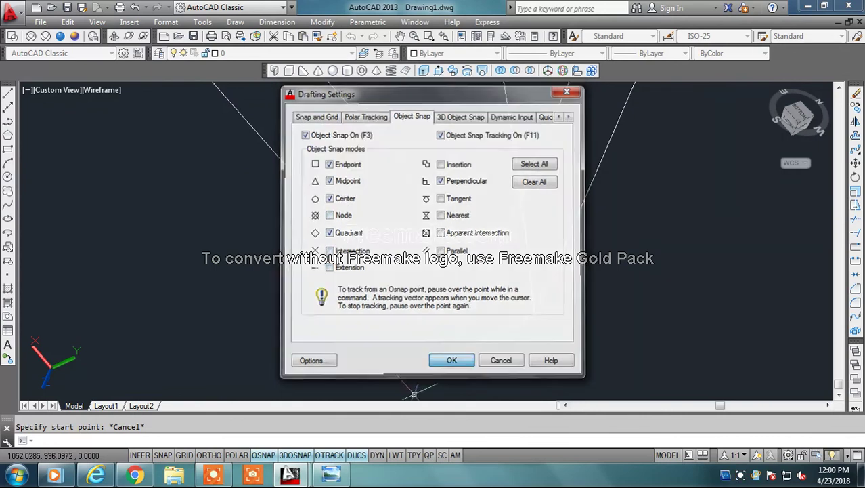
{"action": "left_click", "coordinate": [8, 122]}
Draw a trial polyline from the lower corner through the upper vertex, then cancel and undo it
{"action": "scroll", "coordinate": [329, 344], "scroll_direction": "down", "scroll_amount": 1}
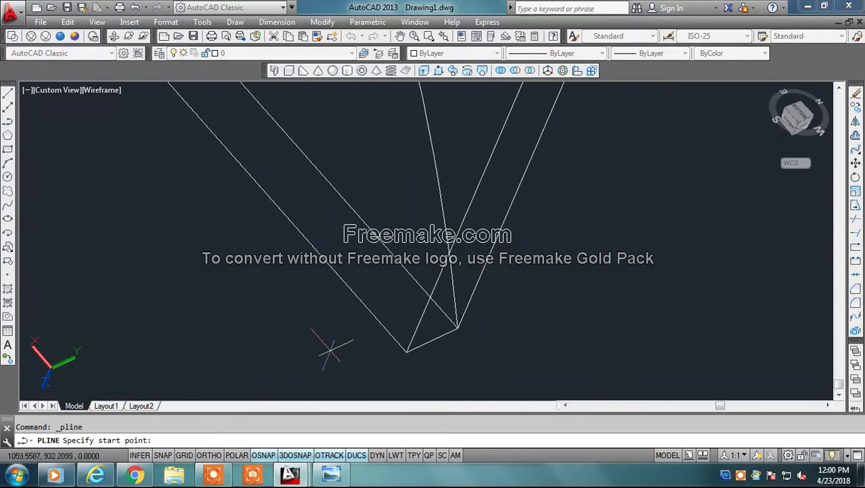
{"action": "left_click", "coordinate": [407, 351]}
{"action": "scroll", "coordinate": [410, 301], "scroll_direction": "down", "scroll_amount": 1}
{"action": "scroll", "coordinate": [413, 292], "scroll_direction": "down", "scroll_amount": 1}
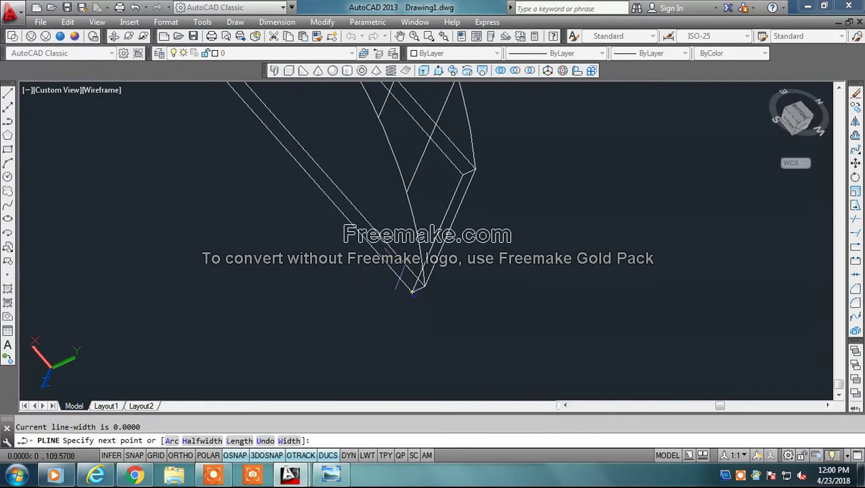
{"action": "left_click", "coordinate": [461, 174]}
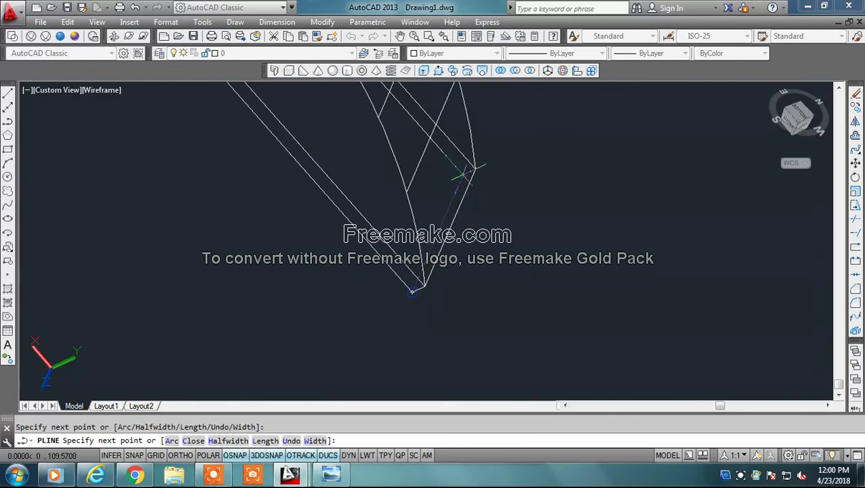
{"action": "scroll", "coordinate": [460, 175], "scroll_direction": "down", "scroll_amount": 3}
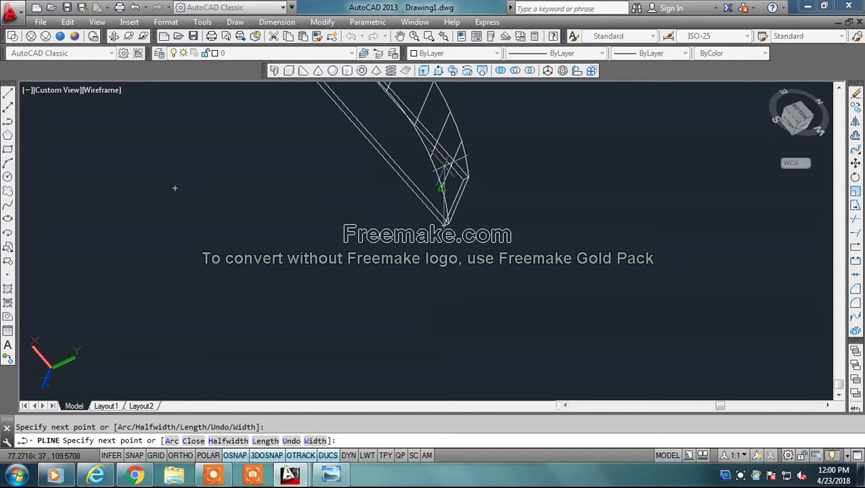
{"action": "scroll", "coordinate": [444, 260], "scroll_direction": "up", "scroll_amount": 3}
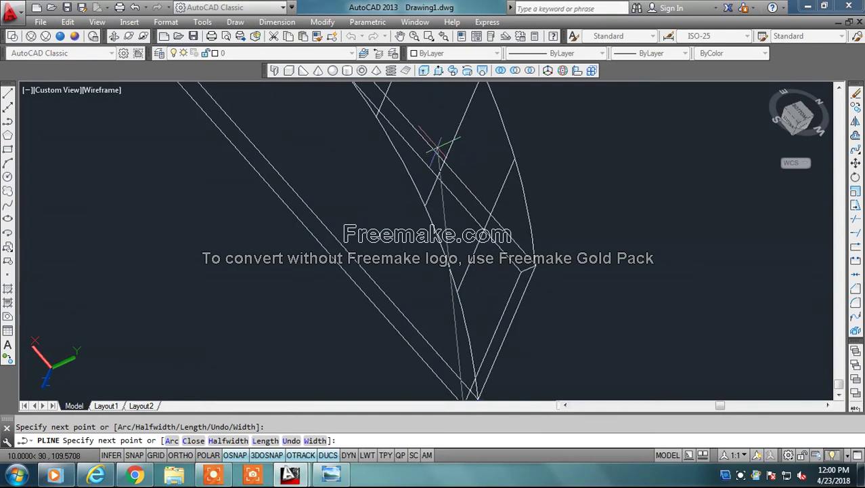
{"action": "left_click", "coordinate": [516, 274]}
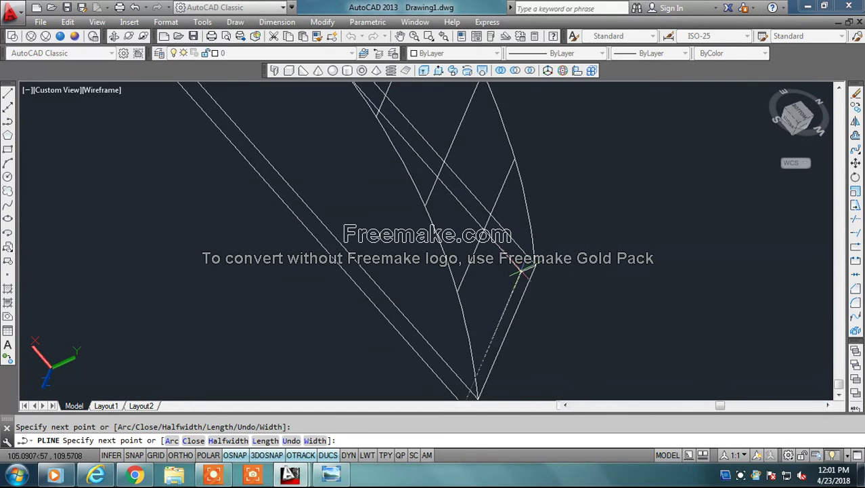
{"action": "left_click", "coordinate": [476, 398]}
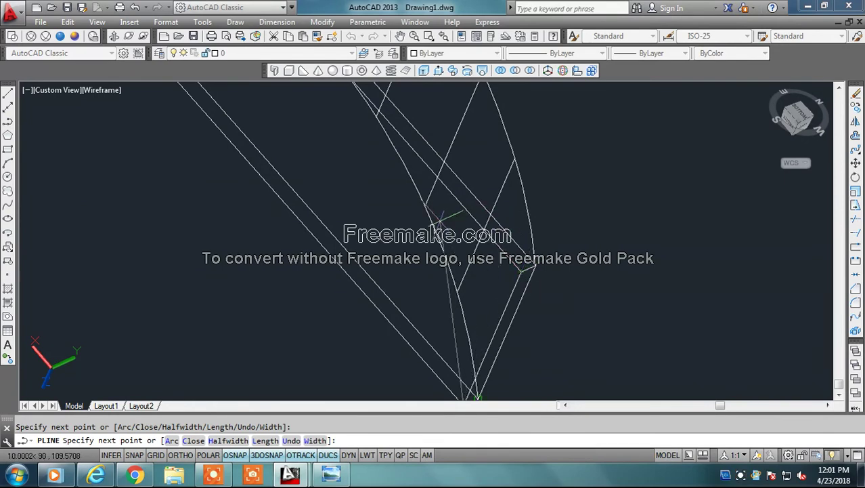
{"action": "key", "text": "Escape"}
{"action": "key", "text": "ctrl+z"}
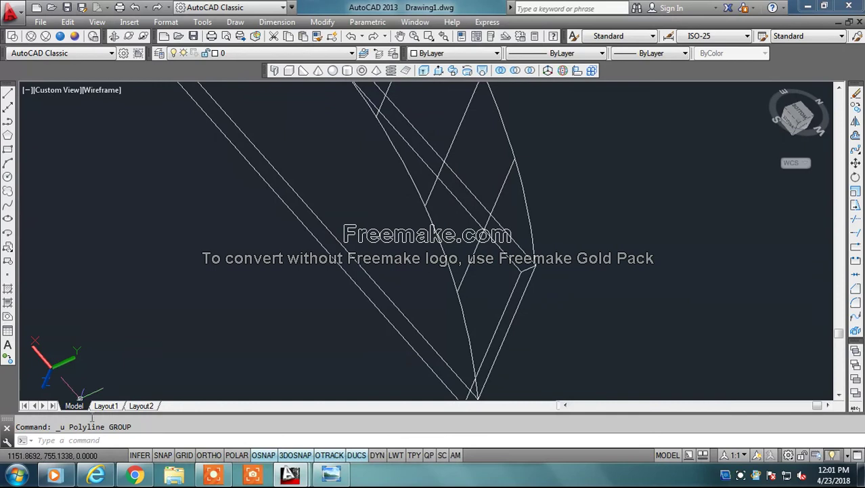
Draw a four-vertex zigzag polyline snapped to the end face's corners
{"action": "left_click", "coordinate": [8, 121]}
{"action": "scroll", "coordinate": [337, 289], "scroll_direction": "down", "scroll_amount": 2}
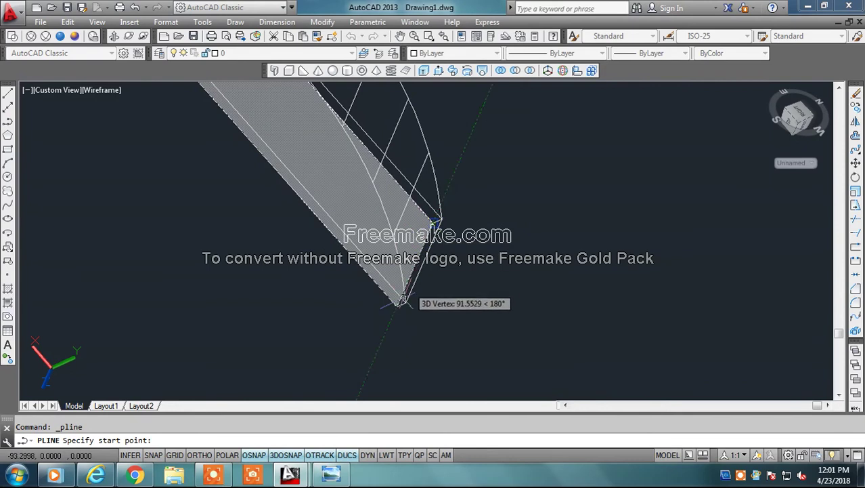
{"action": "scroll", "coordinate": [398, 308], "scroll_direction": "up", "scroll_amount": 2}
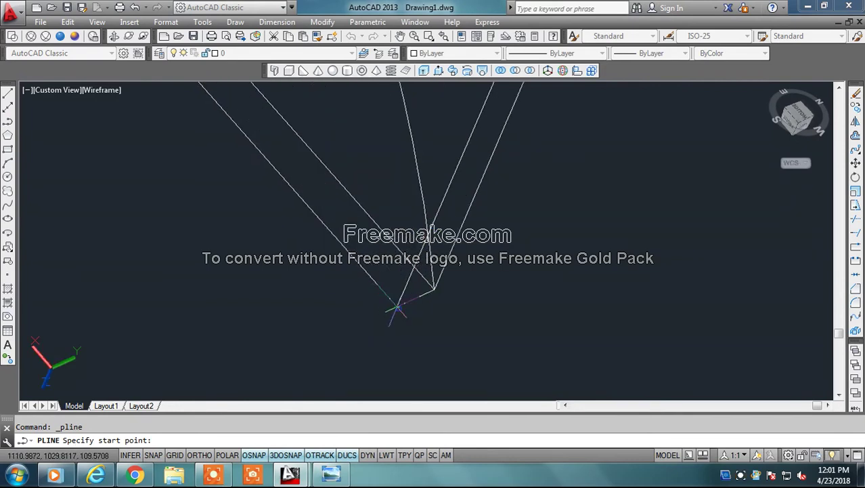
{"action": "middle_click_drag", "start_coordinate": [398, 308], "coordinate": [412, 198], "text": "shift"}
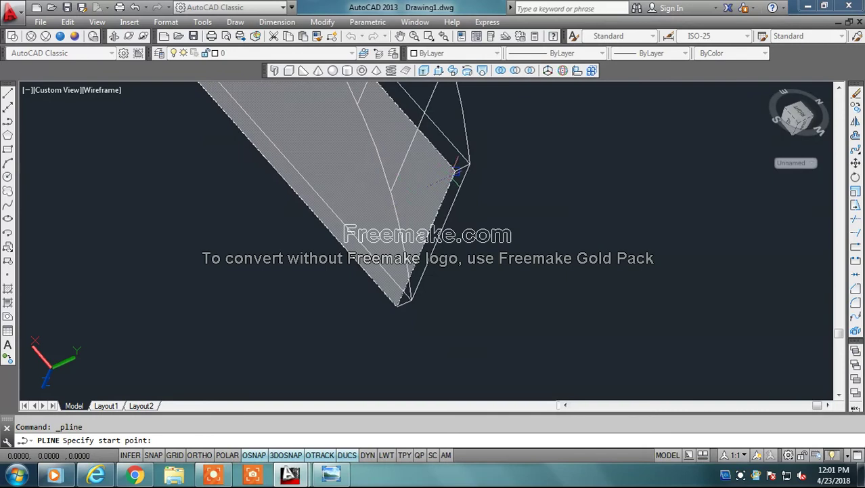
{"action": "left_click", "coordinate": [456, 171]}
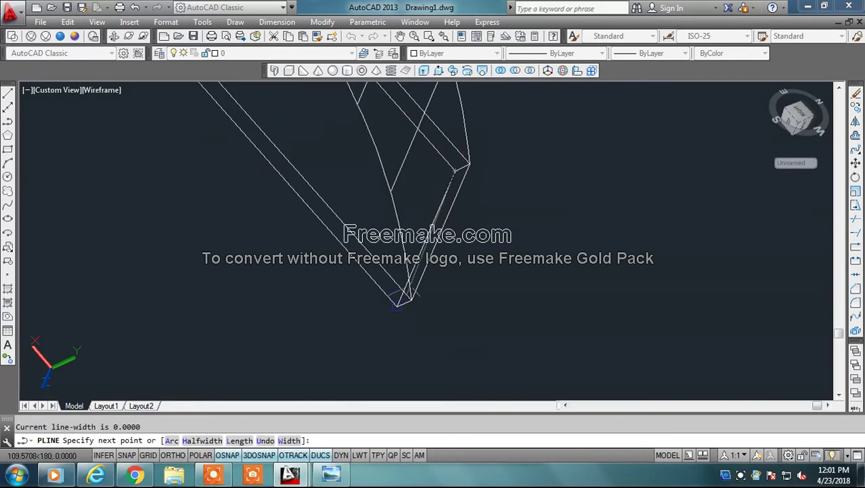
{"action": "left_click", "coordinate": [396, 307]}
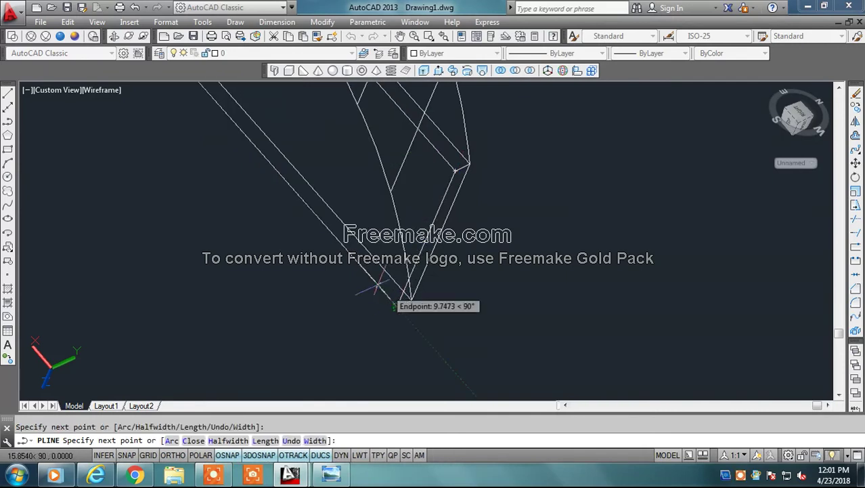
{"action": "left_click", "coordinate": [328, 226]}
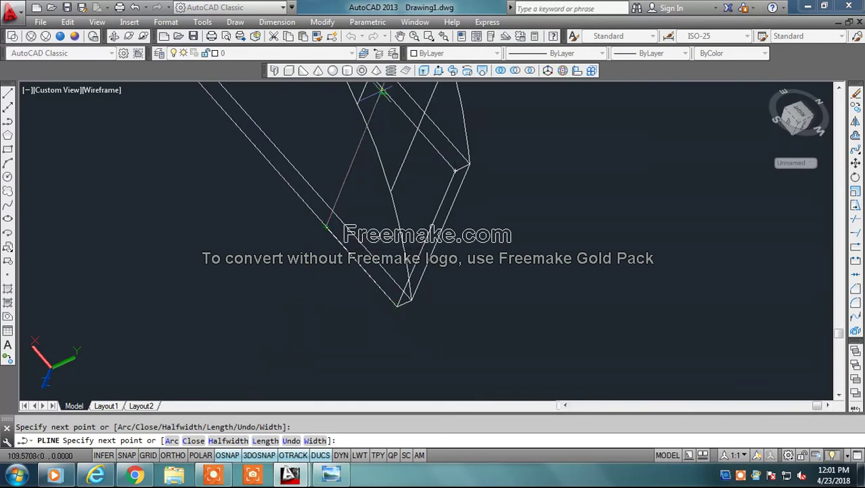
{"action": "left_click", "coordinate": [383, 90]}
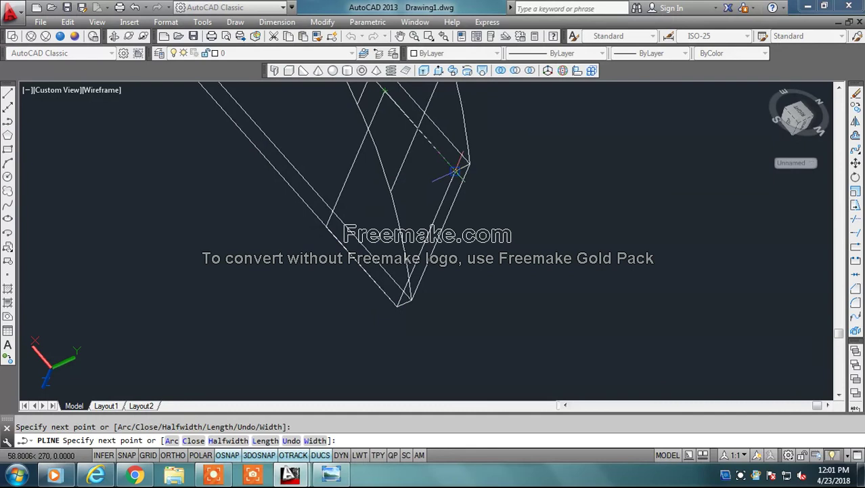
{"action": "right_click", "coordinate": [523, 181]}
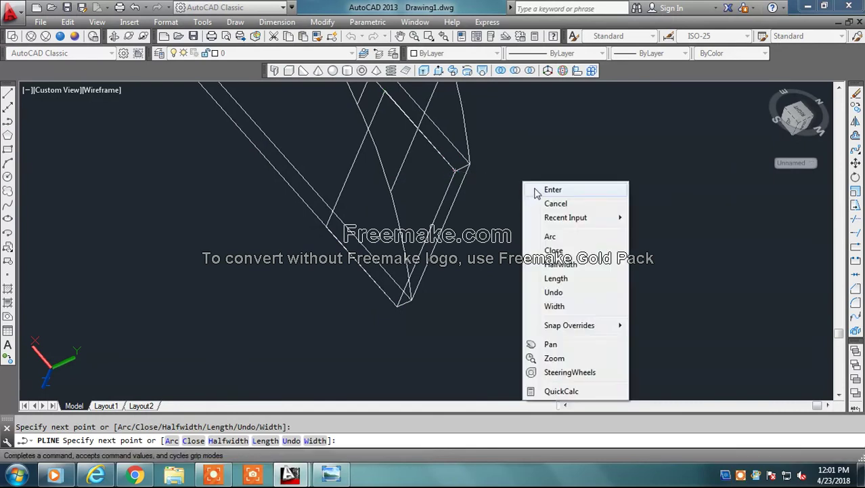
{"action": "left_click", "coordinate": [536, 193]}
{"action": "middle_click_drag", "start_coordinate": [541, 188], "coordinate": [371, 222], "text": "shift"}
{"action": "scroll", "coordinate": [354, 186], "scroll_direction": "up", "scroll_amount": 1}
{"action": "scroll", "coordinate": [353, 186], "scroll_direction": "up", "scroll_amount": 2}
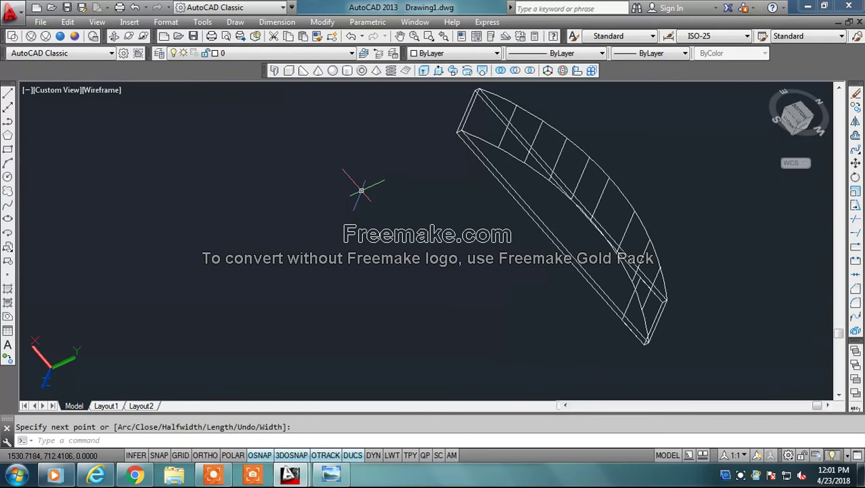
Copy an edge of the model from its midpoint to a new point
{"action": "left_click", "coordinate": [856, 108]}
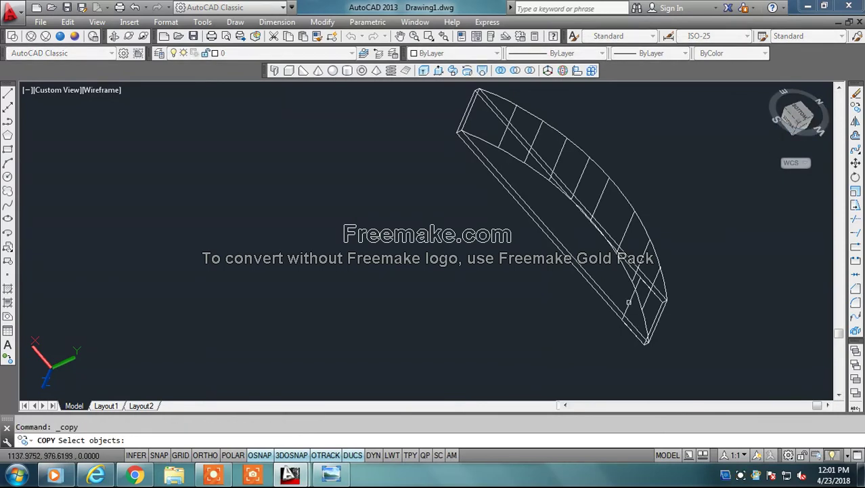
{"action": "left_click", "coordinate": [629, 302]}
{"action": "key", "text": "Return"}
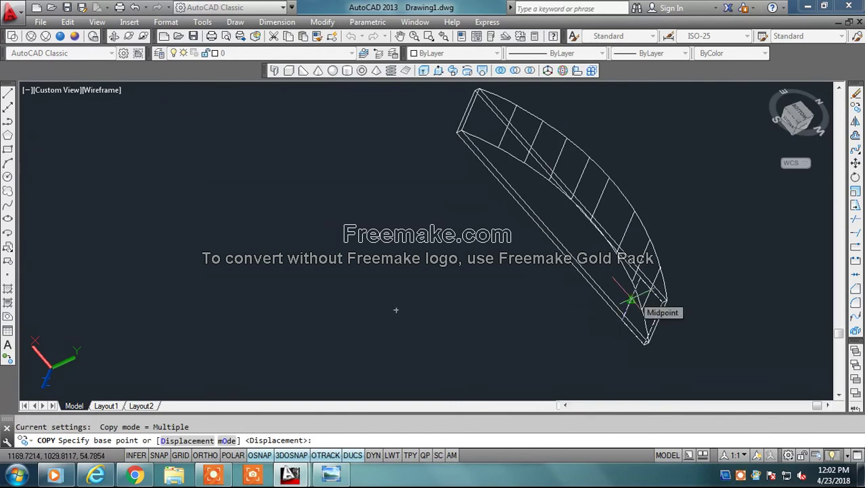
{"action": "left_click", "coordinate": [631, 300]}
{"action": "scroll", "coordinate": [542, 304], "scroll_direction": "down", "scroll_amount": 3}
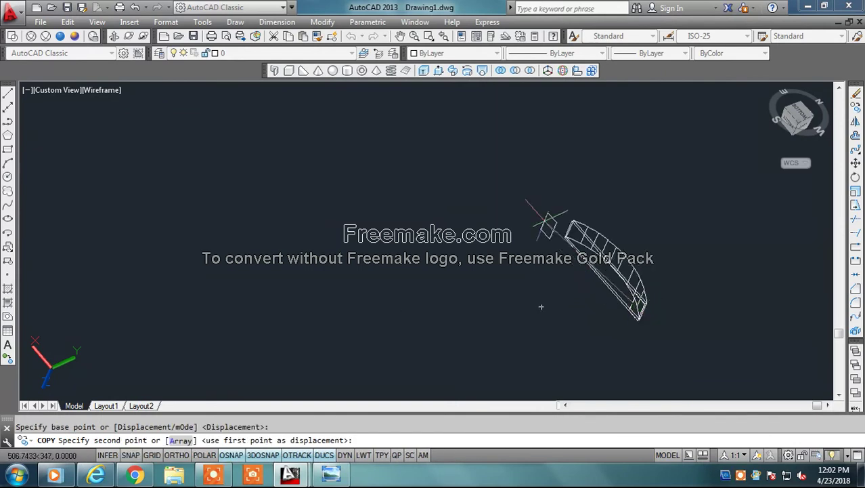
{"action": "scroll", "coordinate": [554, 223], "scroll_direction": "up", "scroll_amount": 4}
{"action": "scroll", "coordinate": [558, 222], "scroll_direction": "up", "scroll_amount": 1}
{"action": "scroll", "coordinate": [559, 225], "scroll_direction": "up", "scroll_amount": 1}
{"action": "scroll", "coordinate": [562, 229], "scroll_direction": "up", "scroll_amount": 2}
{"action": "scroll", "coordinate": [564, 235], "scroll_direction": "up", "scroll_amount": 2}
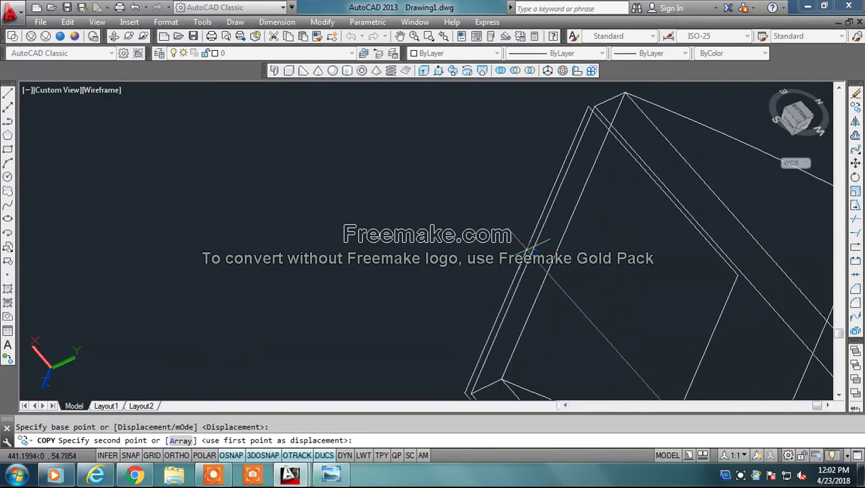
{"action": "left_click", "coordinate": [427, 238]}
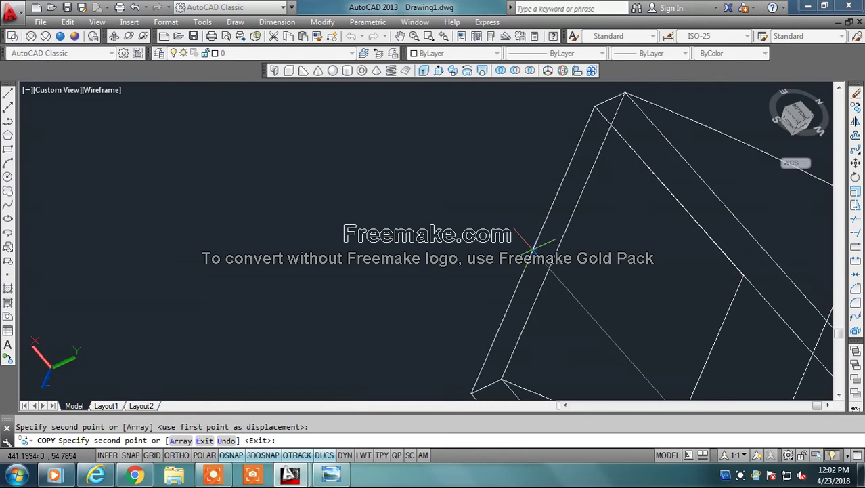
{"action": "scroll", "coordinate": [427, 239], "scroll_direction": "down", "scroll_amount": 3}
{"action": "right_click", "coordinate": [352, 214]}
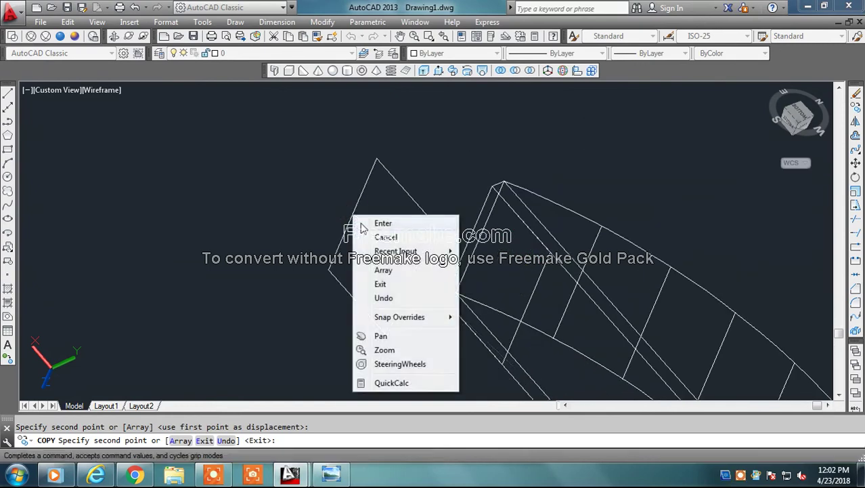
{"action": "left_click", "coordinate": [364, 222]}
{"action": "scroll", "coordinate": [363, 141], "scroll_direction": "down", "scroll_amount": 2}
{"action": "scroll", "coordinate": [371, 187], "scroll_direction": "down", "scroll_amount": 2}
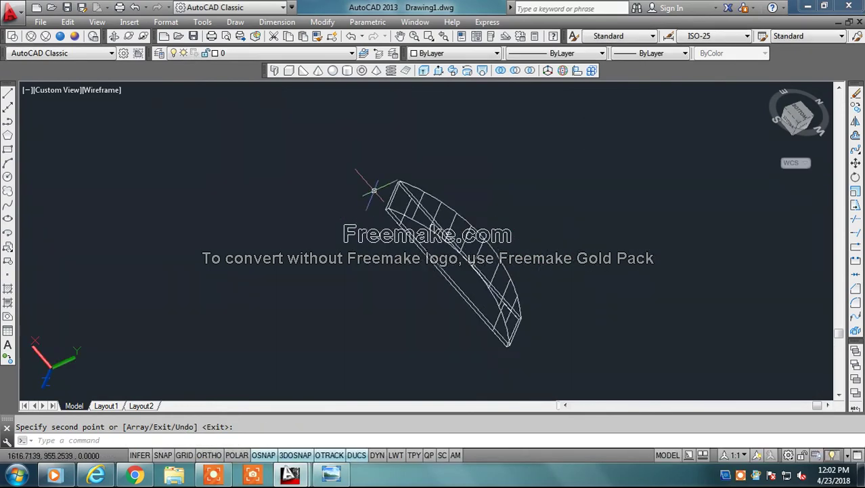
{"action": "scroll", "coordinate": [342, 308], "scroll_direction": "up", "scroll_amount": 2}
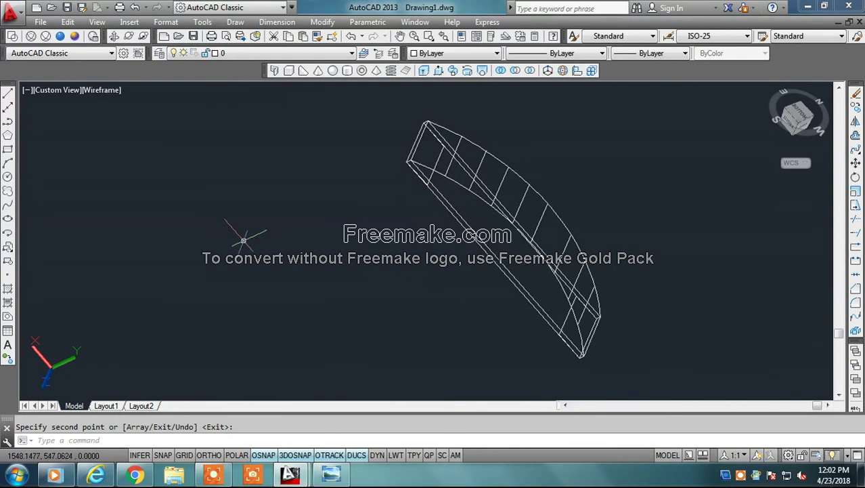
Orbit the wireframe solid to a new viewing angle
{"action": "left_click", "coordinate": [126, 36]}
{"action": "mouse_move", "coordinate": [488, 206]}
{"action": "left_mouse_down"}
{"action": "mouse_move", "coordinate": [456, 203]}
{"action": "mouse_move", "coordinate": [457, 212]}
{"action": "left_mouse_up"}
{"action": "key", "text": "Escape"}
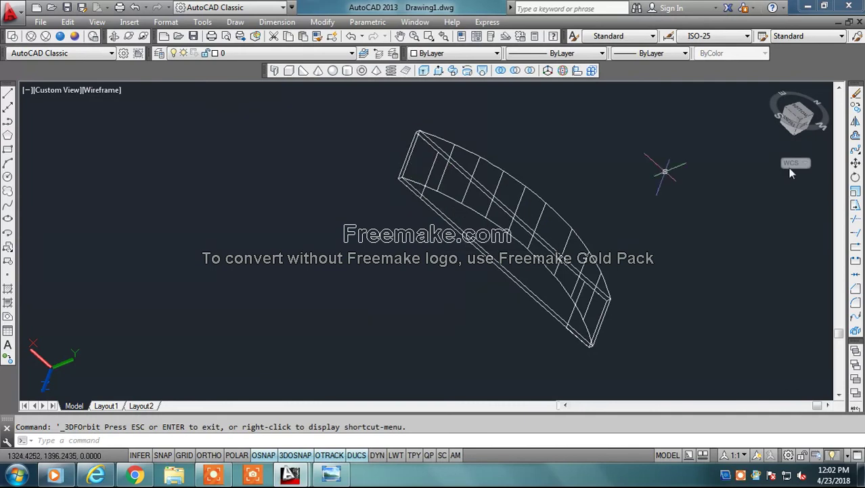
{"action": "left_click", "coordinate": [855, 109]}
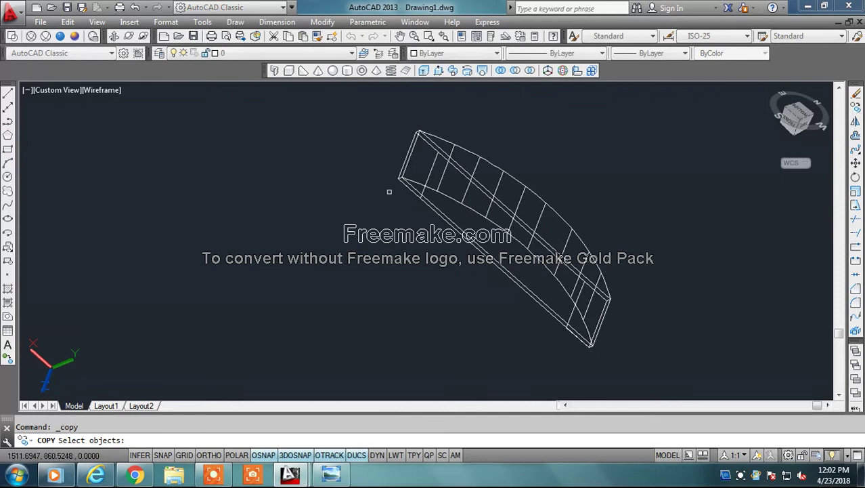
Copy the upper end face 100 units away, based at its midpoint
{"action": "left_click", "coordinate": [428, 176]}
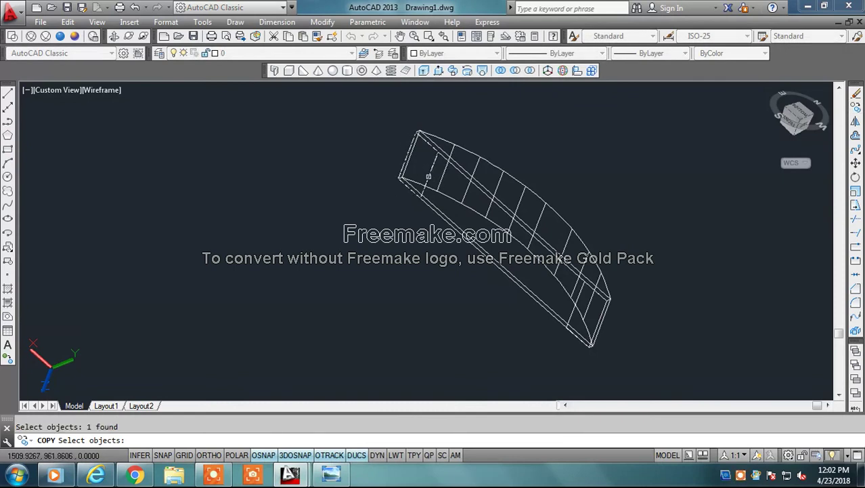
{"action": "key", "text": "Return"}
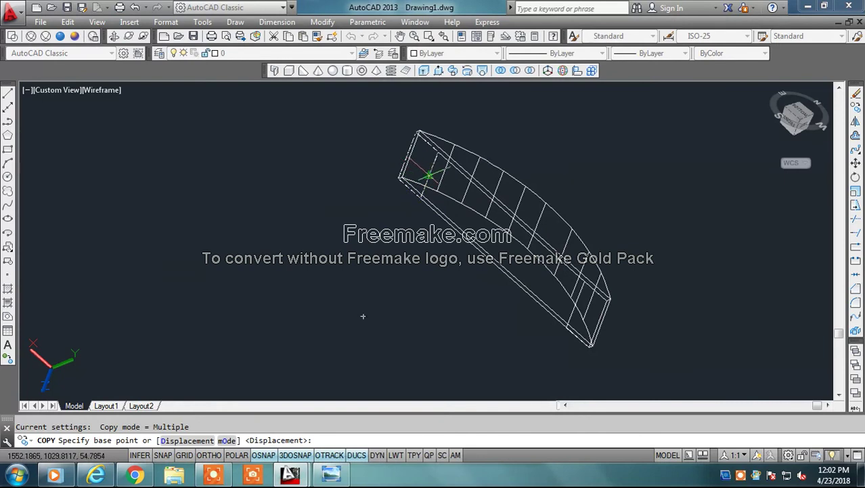
{"action": "left_click", "coordinate": [428, 175]}
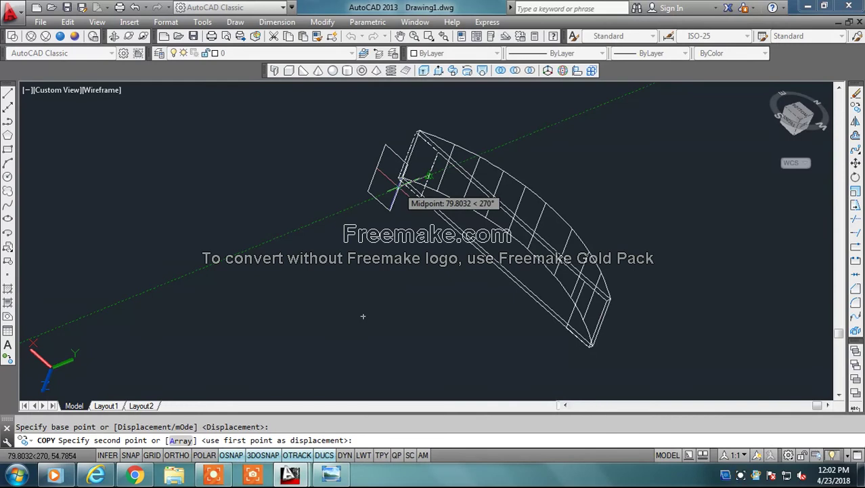
{"action": "type", "text": "100"}
{"action": "key", "text": "Return"}
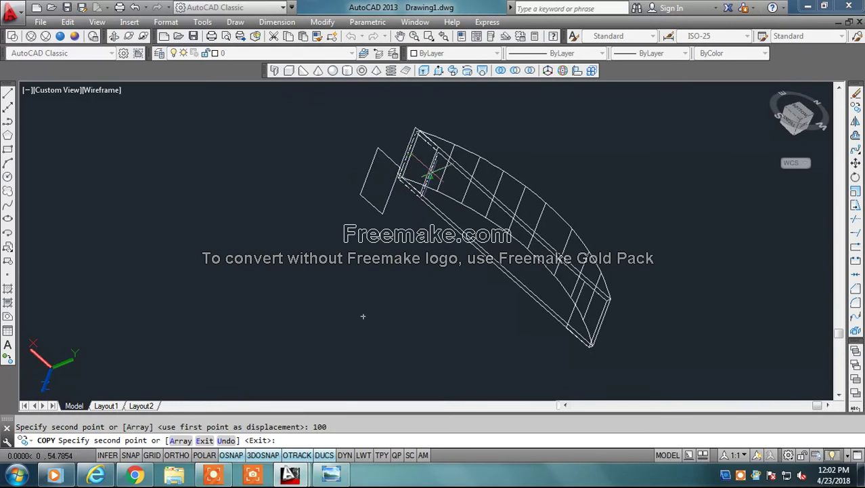
{"action": "key", "text": "Escape"}
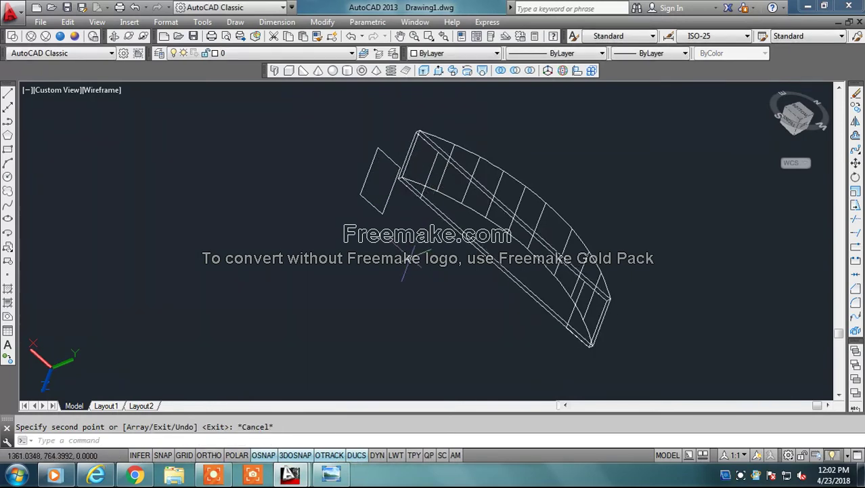
Copy the lower end face 100 units beyond its end as well
{"action": "right_click", "coordinate": [412, 271]}
{"action": "left_click", "coordinate": [499, 40]}
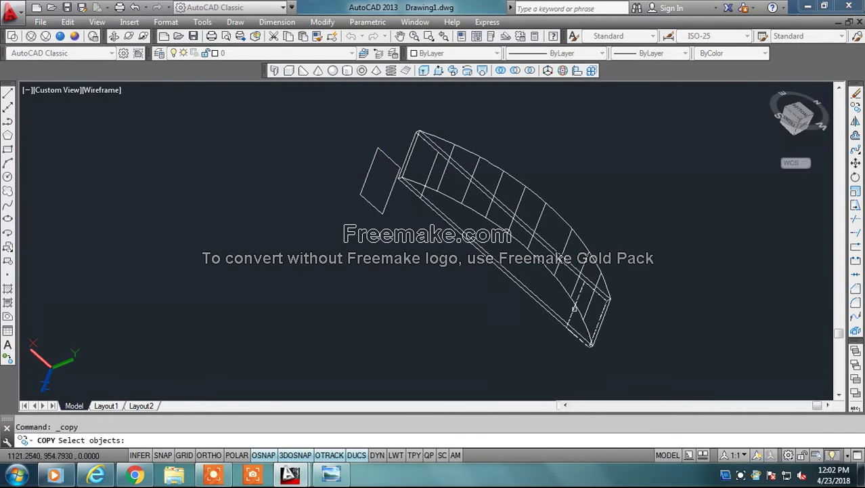
{"action": "key", "text": "Return"}
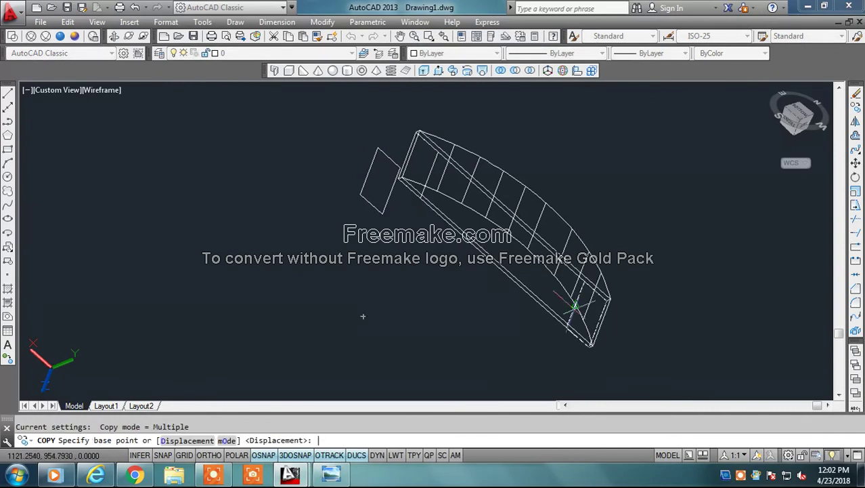
{"action": "left_click", "coordinate": [572, 302]}
{"action": "type", "text": "100"}
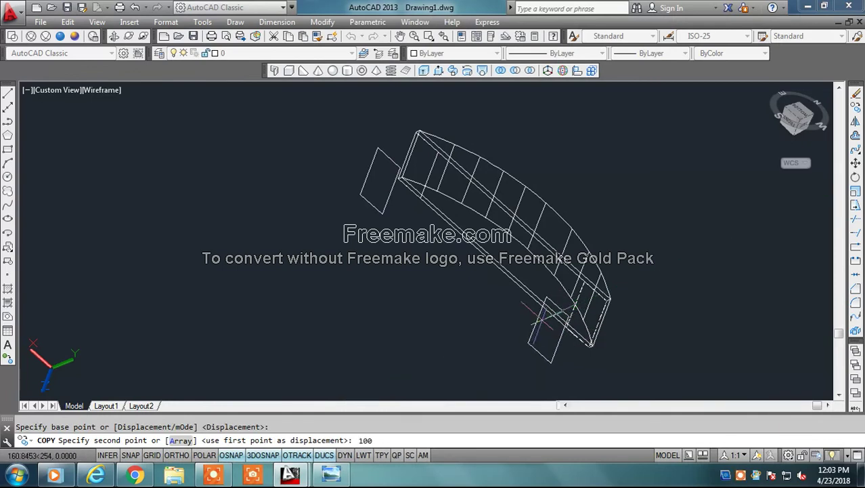
{"action": "key", "text": "Return"}
{"action": "right_click", "coordinate": [396, 317]}
{"action": "left_click", "coordinate": [427, 157]}
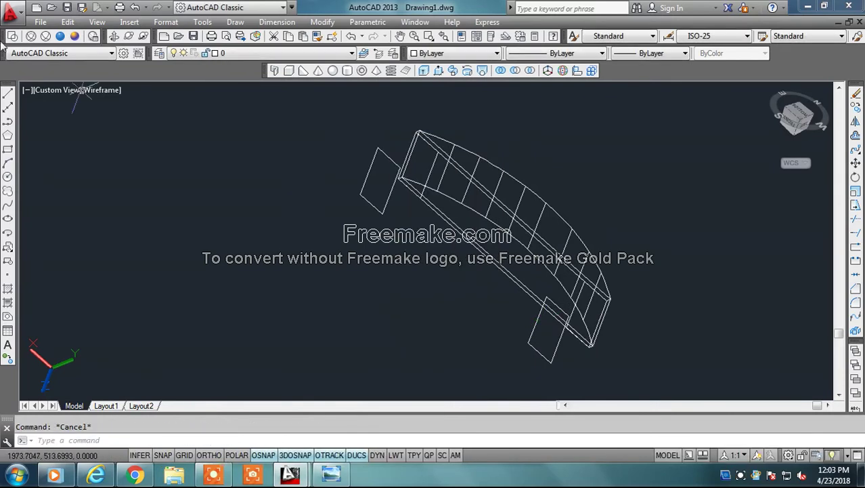
Orbit toward the copied end face and grip-snap one of its corners to the top endpoint
{"action": "left_click", "coordinate": [128, 36]}
{"action": "mouse_move", "coordinate": [501, 289]}
{"action": "left_mouse_down"}
{"action": "mouse_move", "coordinate": [397, 319]}
{"action": "mouse_move", "coordinate": [444, 281]}
{"action": "left_mouse_up"}
{"action": "key", "text": "Escape"}
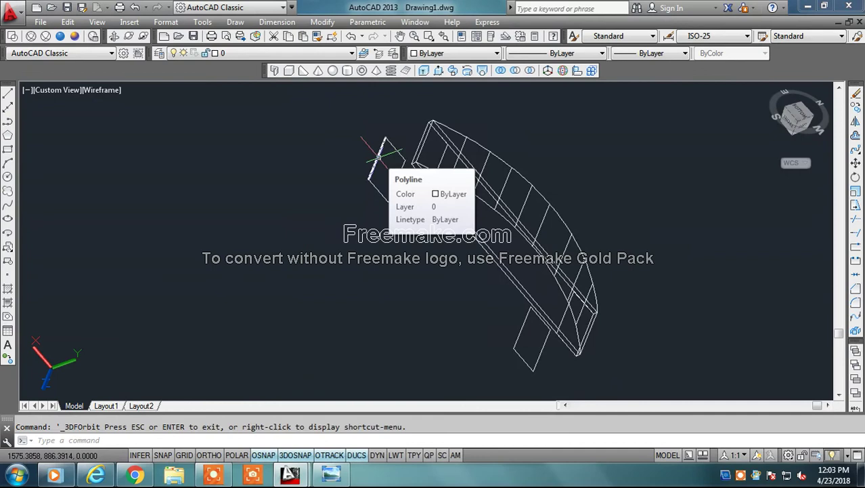
{"action": "middle_click_drag", "start_coordinate": [379, 155], "coordinate": [316, 250], "text": "shift"}
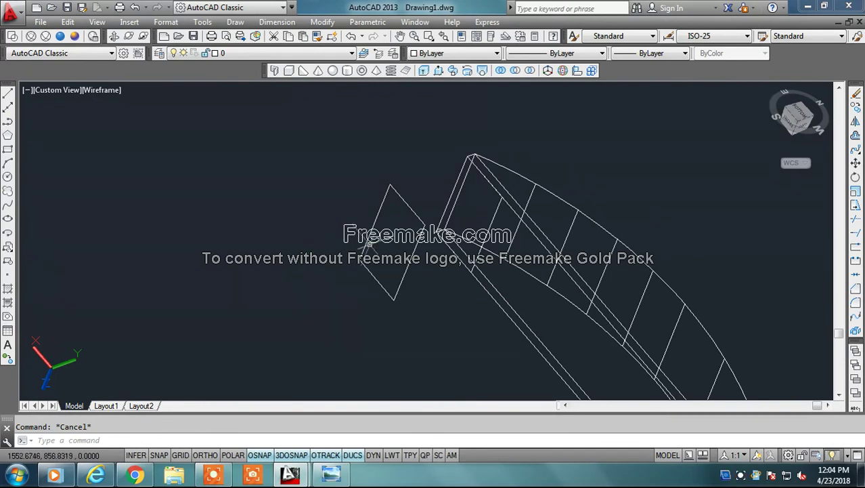
{"action": "left_click", "coordinate": [369, 230]}
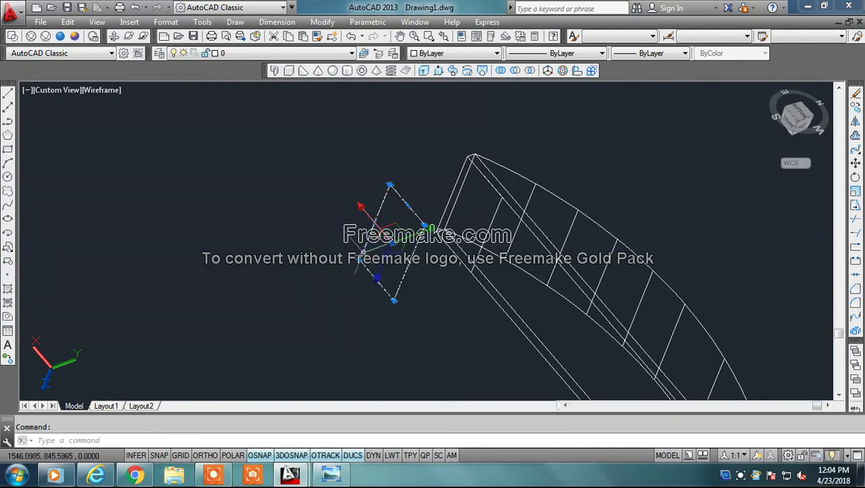
{"action": "mouse_move", "coordinate": [390, 185]}
{"action": "left_click", "coordinate": [345, 293]}
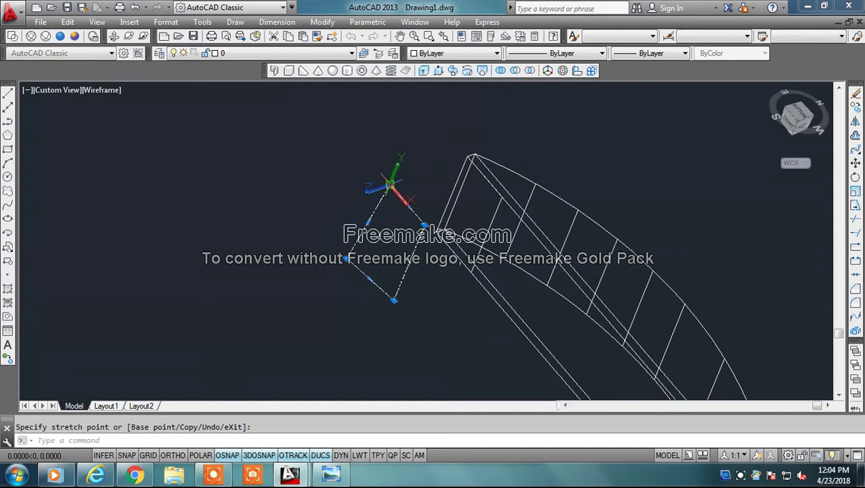
{"action": "left_click", "coordinate": [385, 179]}
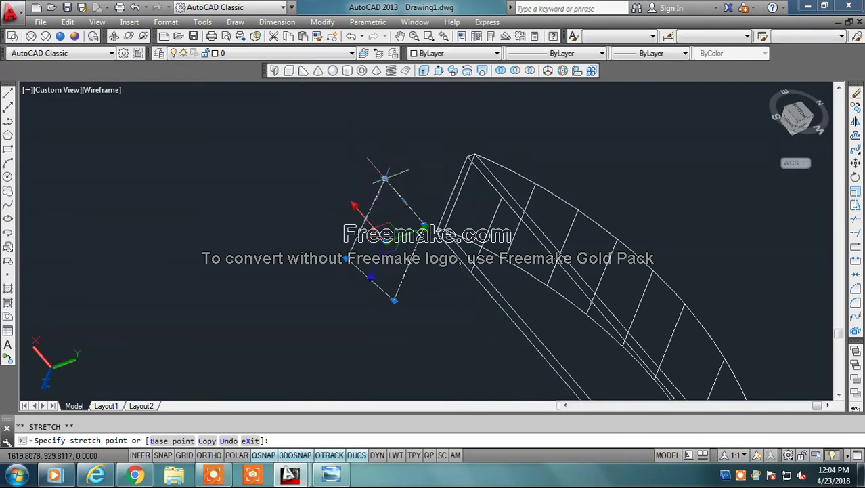
{"action": "left_click", "coordinate": [424, 226]}
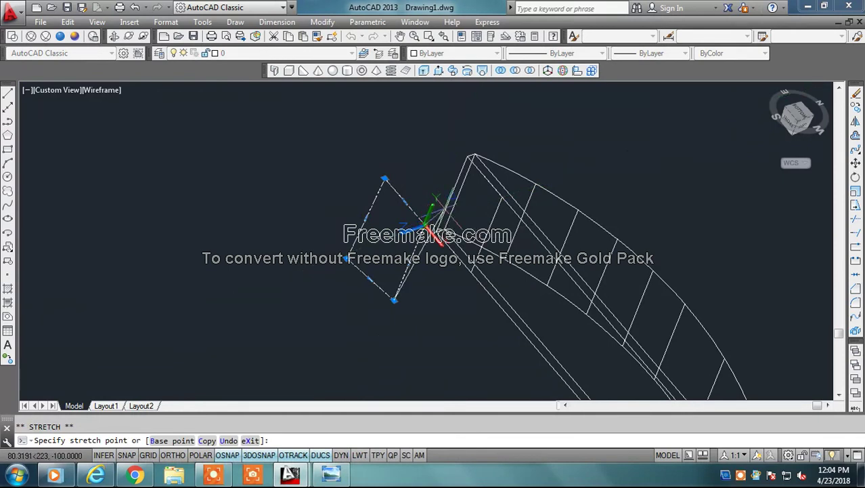
{"action": "key", "text": "Escape"}
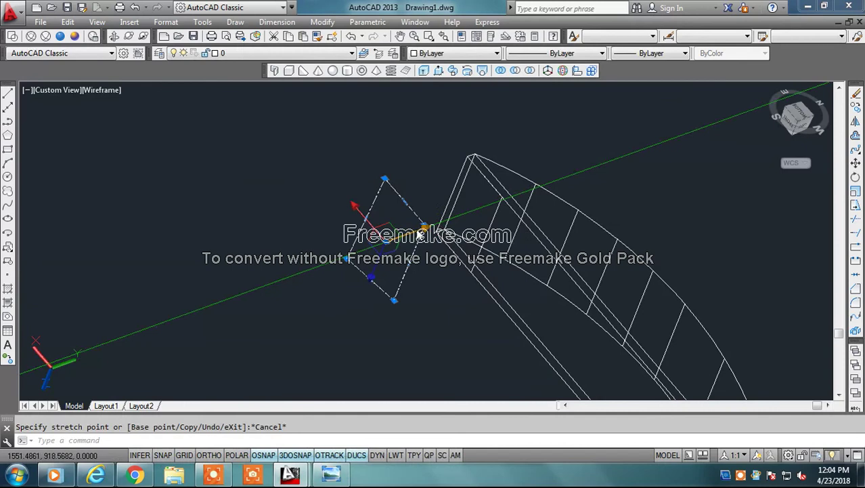
Grip-stretch further points of the copied face, pulling its bottom corner down
{"action": "scroll", "coordinate": [420, 217], "scroll_direction": "up", "scroll_amount": 2}
{"action": "scroll", "coordinate": [427, 226], "scroll_direction": "up", "scroll_amount": 3}
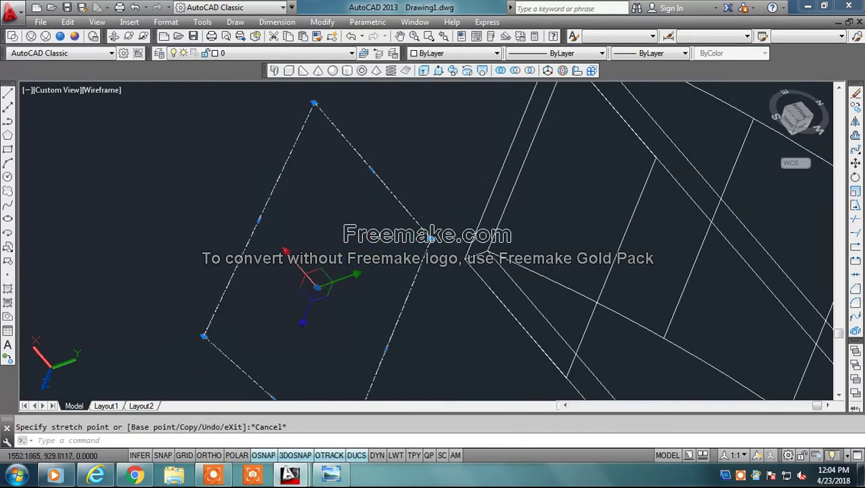
{"action": "left_click", "coordinate": [432, 234]}
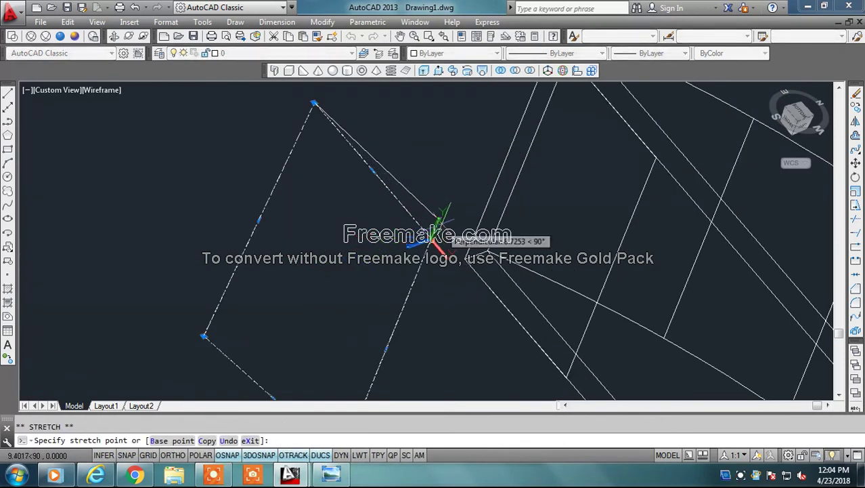
{"action": "scroll", "coordinate": [434, 233], "scroll_direction": "down", "scroll_amount": 2}
{"action": "scroll", "coordinate": [426, 237], "scroll_direction": "down", "scroll_amount": 2}
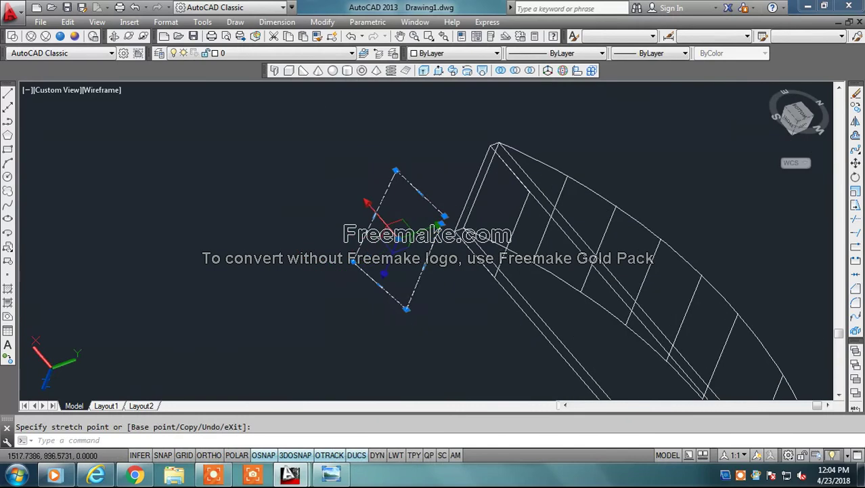
{"action": "left_click", "coordinate": [406, 308]}
{"action": "left_click", "coordinate": [406, 310]}
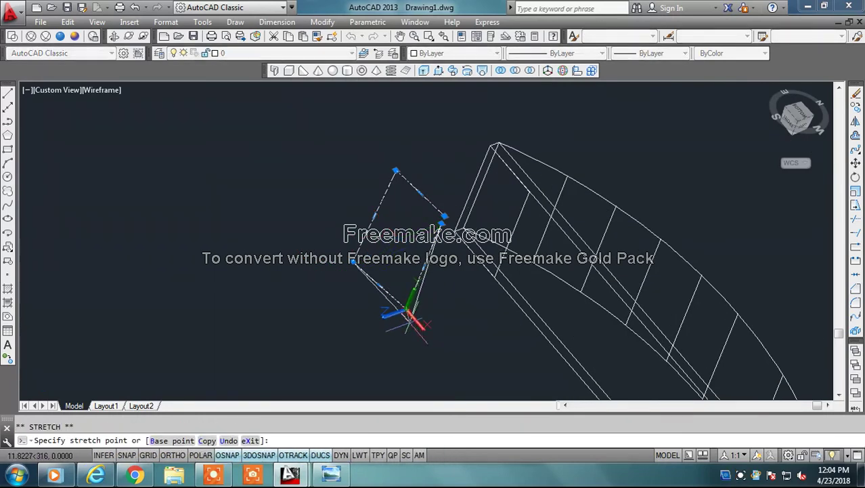
{"action": "left_click", "coordinate": [410, 320]}
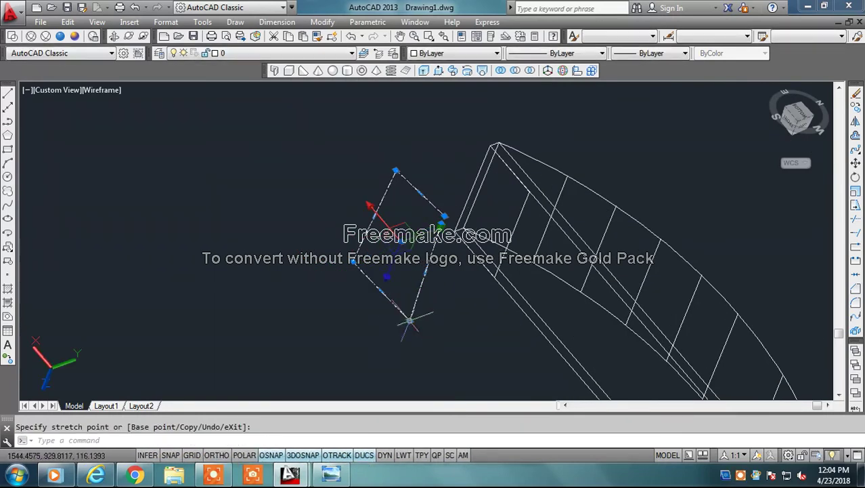
{"action": "left_click", "coordinate": [444, 216]}
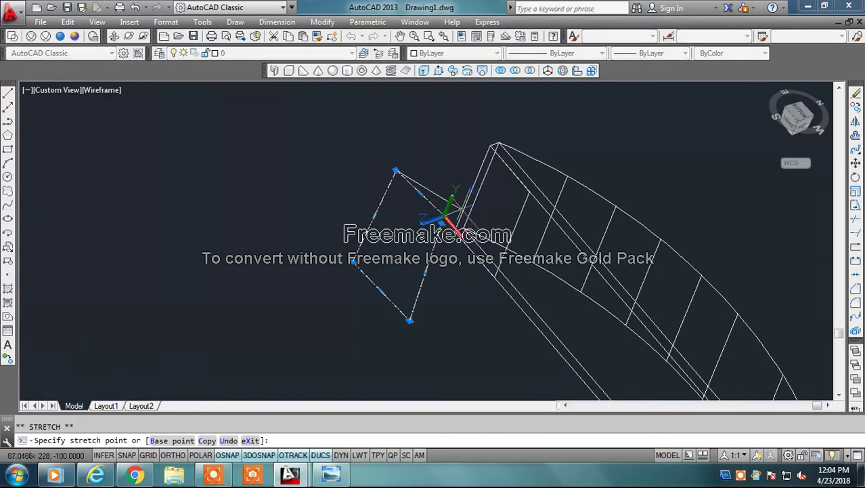
{"action": "key", "text": "Escape"}
Window-select a line and snap its end to the face endpoint
{"action": "scroll", "coordinate": [443, 216], "scroll_direction": "up", "scroll_amount": 3}
{"action": "scroll", "coordinate": [444, 216], "scroll_direction": "up", "scroll_amount": 2}
{"action": "scroll", "coordinate": [433, 256], "scroll_direction": "up", "scroll_amount": 2}
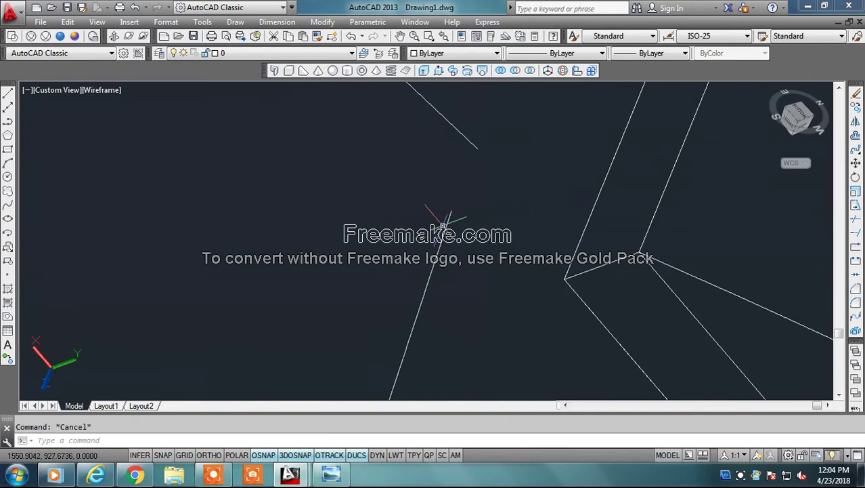
{"action": "left_click", "coordinate": [108, 366]}
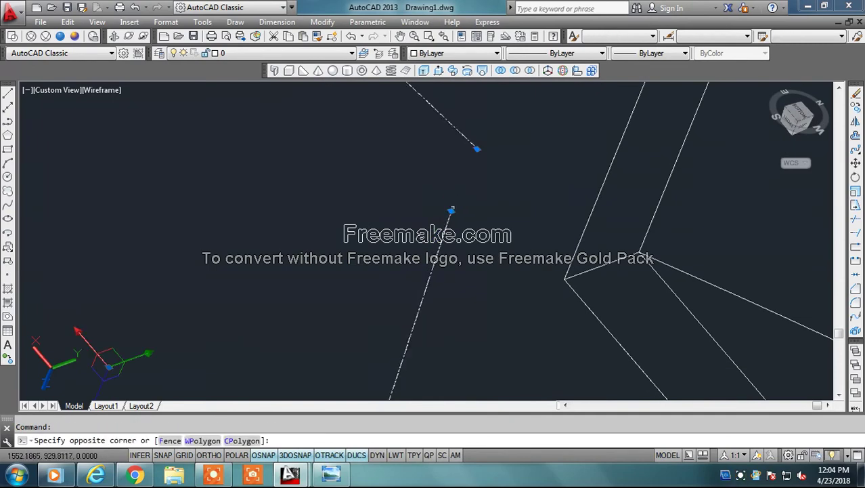
{"action": "left_click", "coordinate": [452, 211]}
{"action": "left_click", "coordinate": [451, 210]}
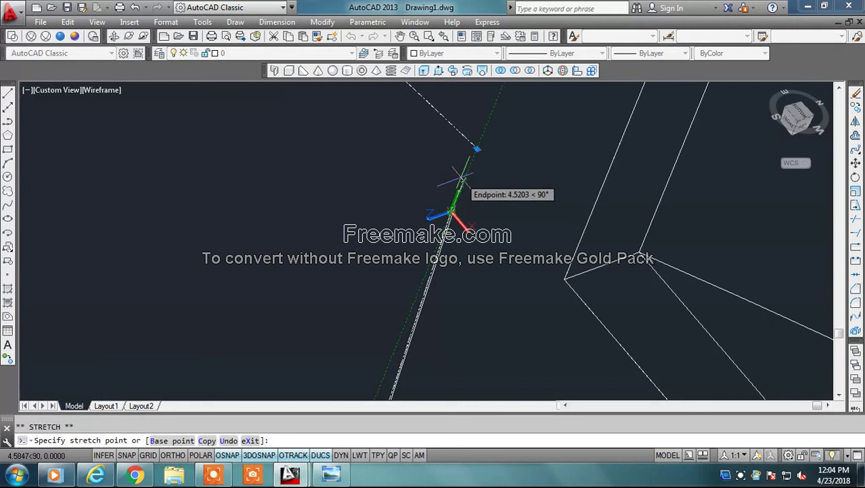
{"action": "left_click", "coordinate": [472, 163]}
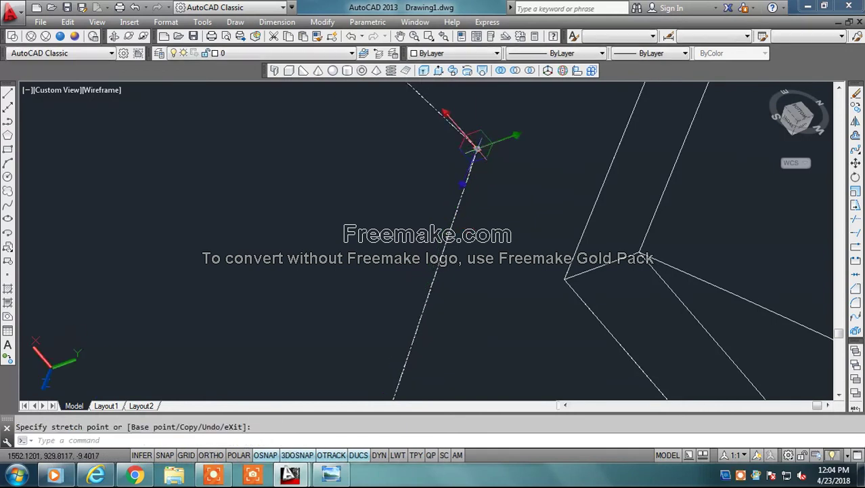
{"action": "key", "text": "Escape"}
Select the quadrilateral end profile and try a corner stretch, then cancel it
{"action": "scroll", "coordinate": [399, 216], "scroll_direction": "down", "scroll_amount": 3}
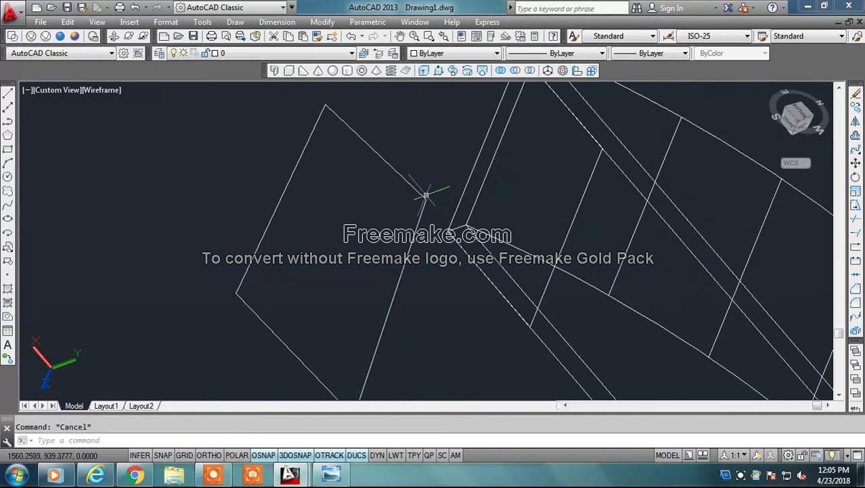
{"action": "left_click", "coordinate": [425, 198]}
{"action": "left_click", "coordinate": [425, 198]}
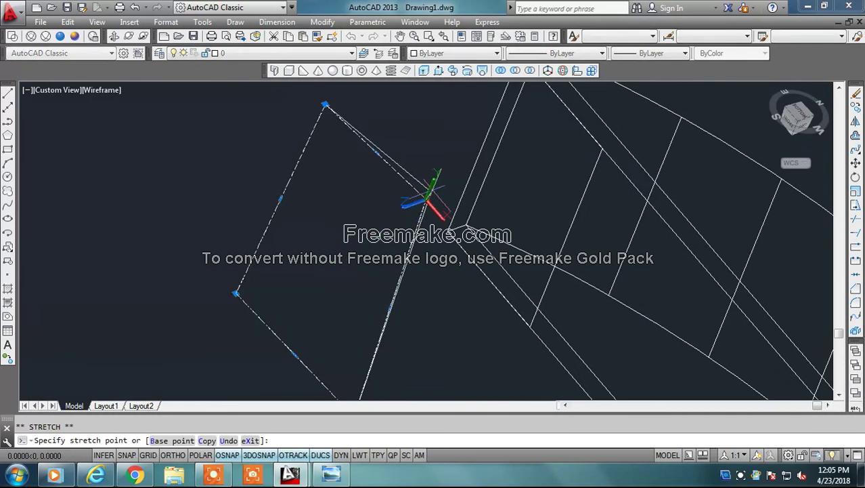
{"action": "scroll", "coordinate": [347, 183], "scroll_direction": "down", "scroll_amount": 2}
{"action": "scroll", "coordinate": [344, 178], "scroll_direction": "down", "scroll_amount": 2}
{"action": "scroll", "coordinate": [371, 182], "scroll_direction": "down", "scroll_amount": 2}
{"action": "key", "text": "Escape"}
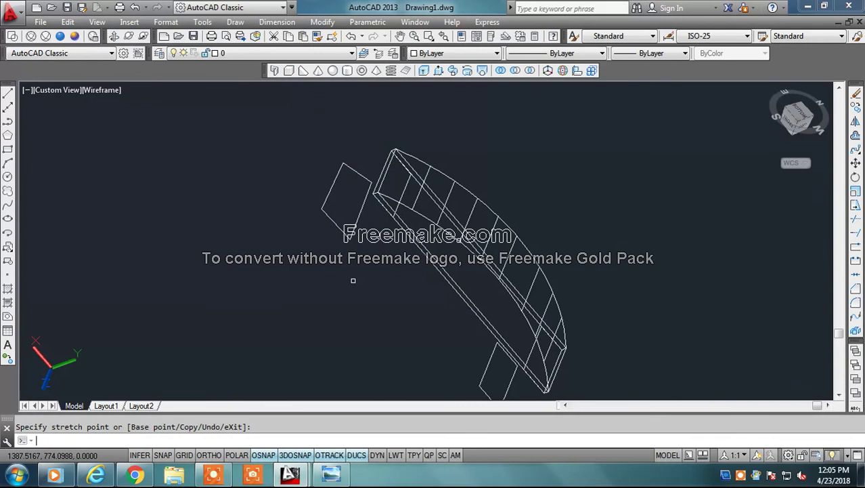
Select the end rectangle profile and drag one corner grip to a new point
{"action": "scroll", "coordinate": [415, 376], "scroll_direction": "down", "scroll_amount": 2}
{"action": "scroll", "coordinate": [415, 376], "scroll_direction": "up", "scroll_amount": 3}
{"action": "scroll", "coordinate": [392, 187], "scroll_direction": "up", "scroll_amount": 2}
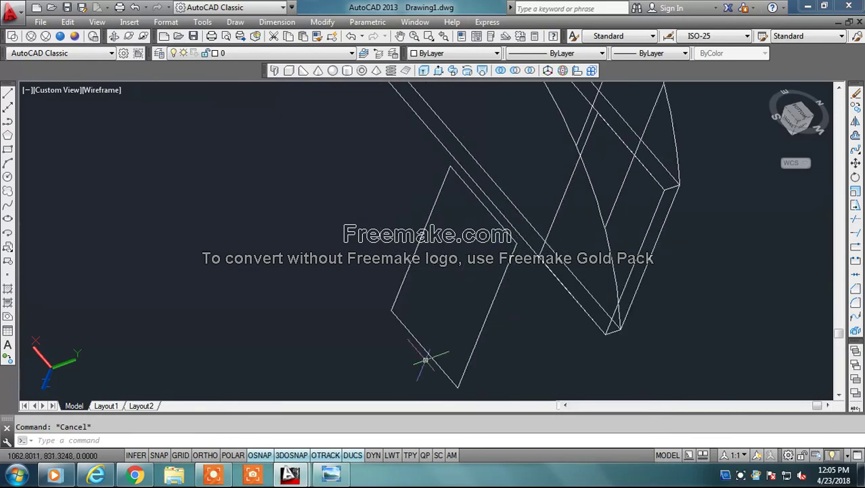
{"action": "left_click", "coordinate": [431, 215]}
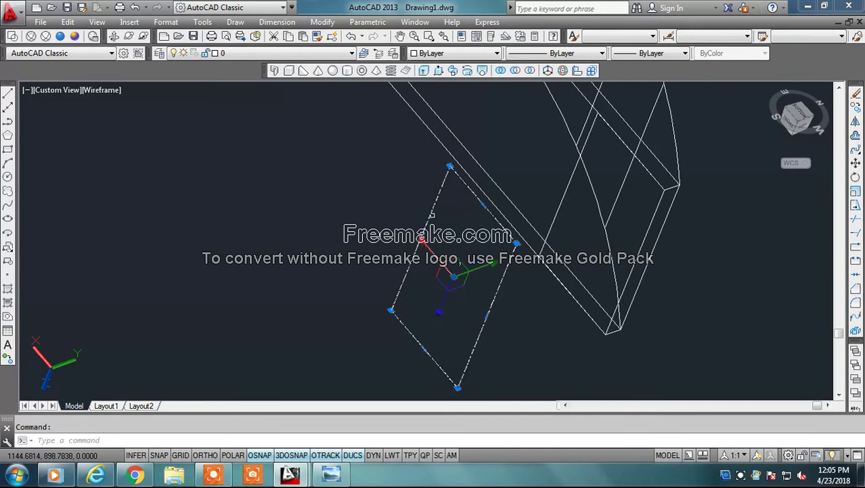
{"action": "left_click", "coordinate": [449, 164]}
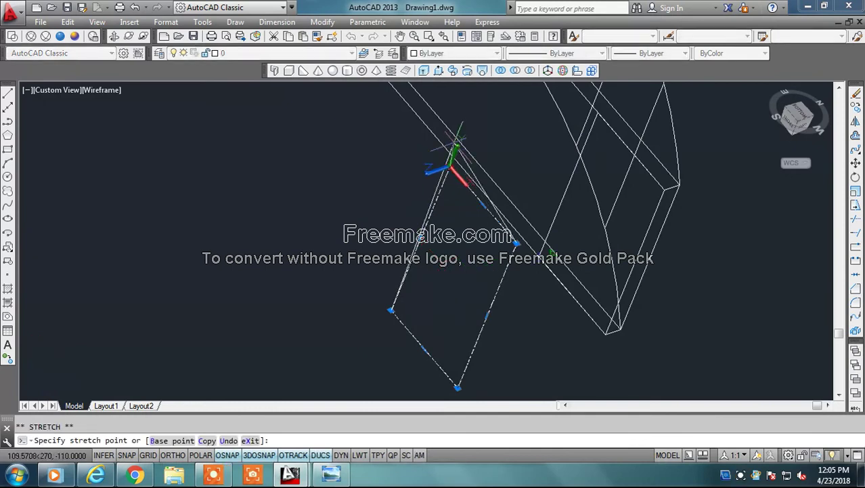
{"action": "left_click", "coordinate": [453, 141]}
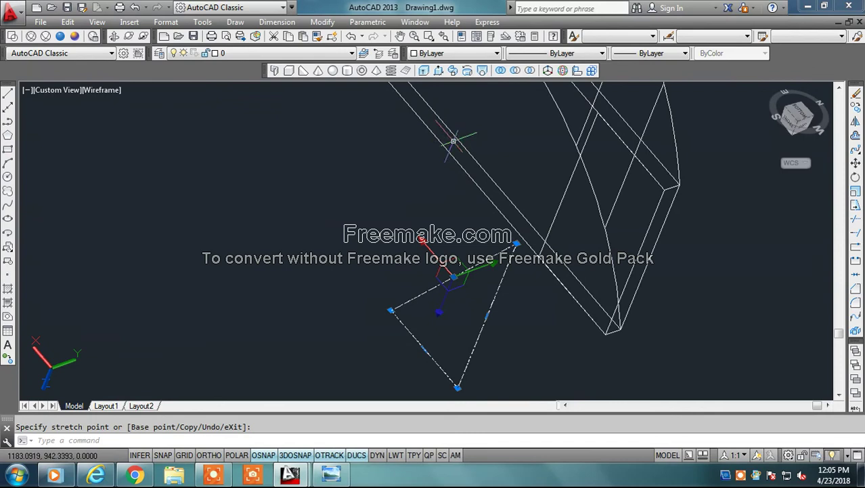
{"action": "key", "text": "Escape"}
{"action": "key", "text": "Escape"}
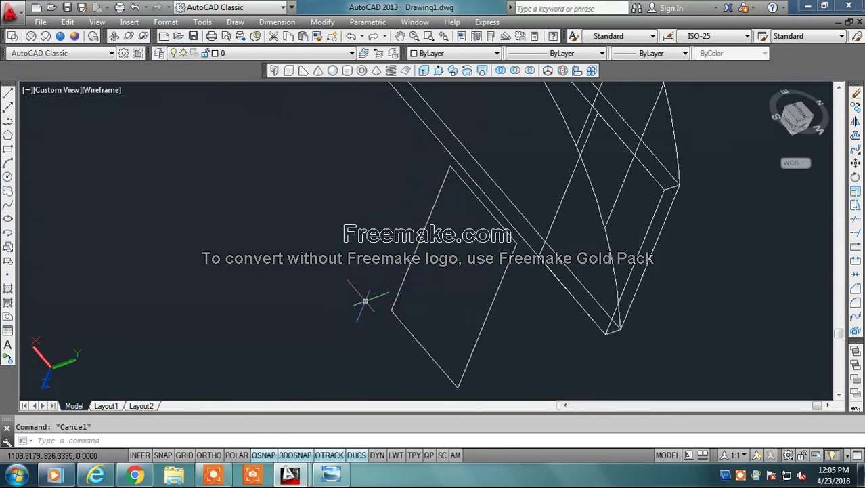
Retry stretching the profile's top corner while zooming and orbiting for a closer look
{"action": "left_click", "coordinate": [447, 172]}
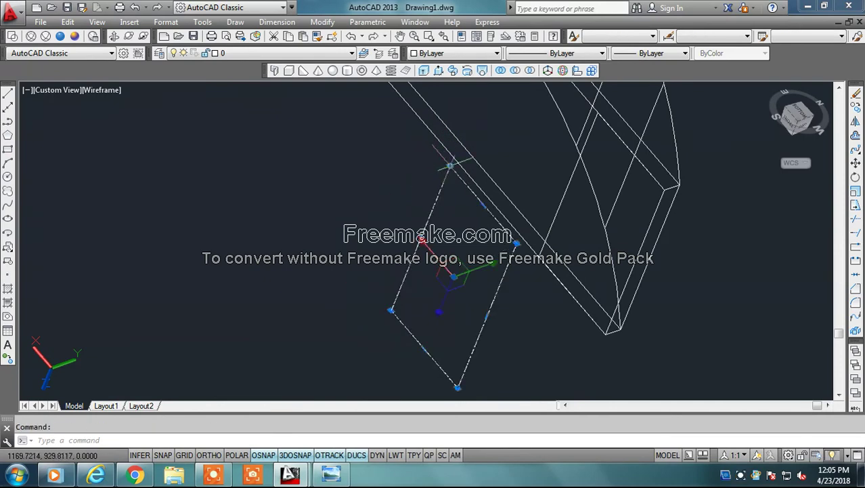
{"action": "left_click", "coordinate": [449, 167]}
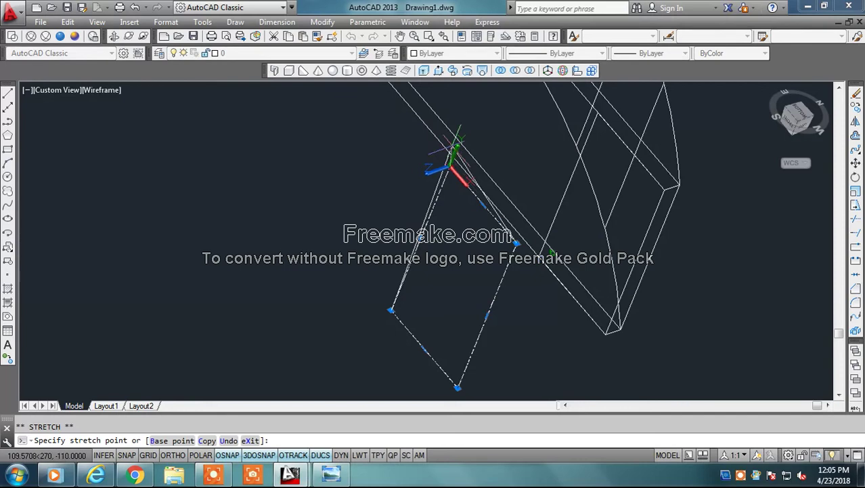
{"action": "scroll", "coordinate": [452, 143], "scroll_direction": "up", "scroll_amount": 2}
{"action": "scroll", "coordinate": [451, 141], "scroll_direction": "up", "scroll_amount": 2}
{"action": "scroll", "coordinate": [450, 138], "scroll_direction": "up", "scroll_amount": 2}
{"action": "scroll", "coordinate": [450, 135], "scroll_direction": "up", "scroll_amount": 2}
{"action": "scroll", "coordinate": [450, 134], "scroll_direction": "up", "scroll_amount": 2}
{"action": "scroll", "coordinate": [450, 133], "scroll_direction": "up", "scroll_amount": 2}
{"action": "scroll", "coordinate": [451, 132], "scroll_direction": "up", "scroll_amount": 2}
{"action": "scroll", "coordinate": [451, 132], "scroll_direction": "up", "scroll_amount": 2}
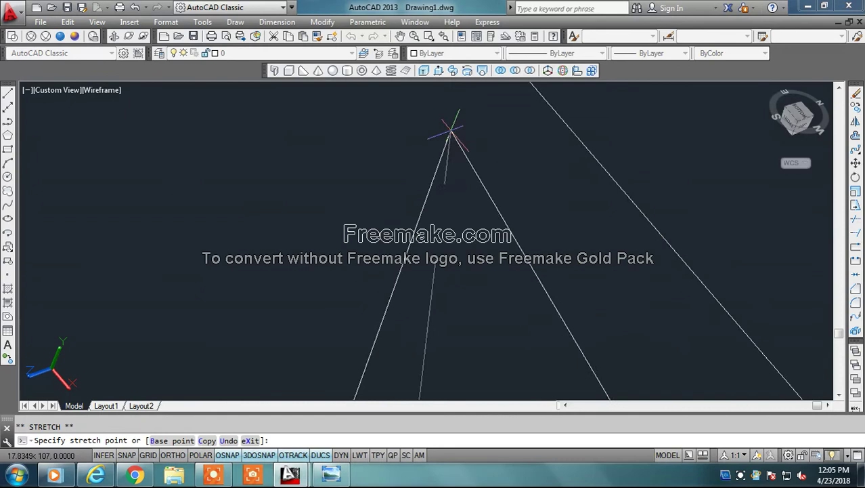
{"action": "middle_click_drag", "start_coordinate": [450, 132], "coordinate": [457, 140], "text": "shift"}
{"action": "scroll", "coordinate": [457, 139], "scroll_direction": "down", "scroll_amount": 5}
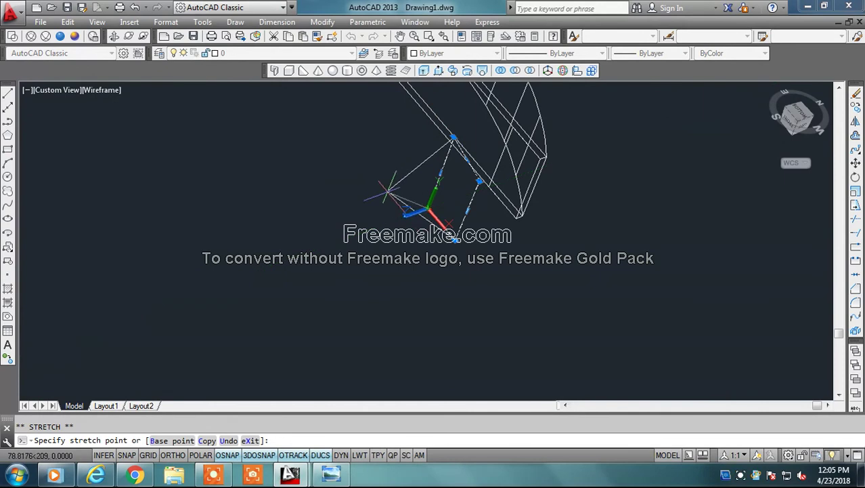
{"action": "key", "text": "Escape"}
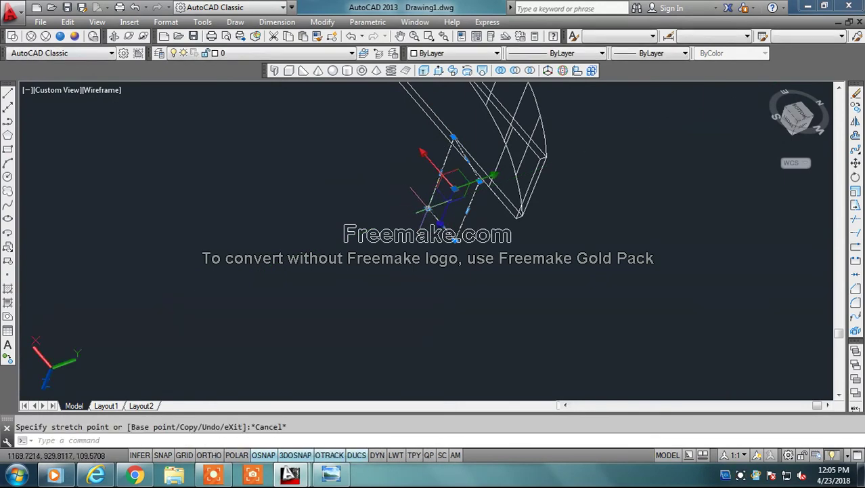
{"action": "left_click", "coordinate": [424, 208]}
{"action": "left_click", "coordinate": [424, 209]}
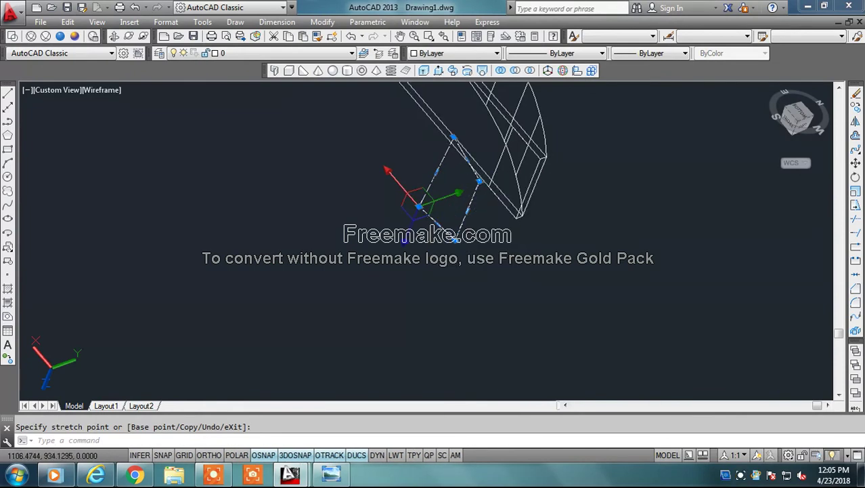
{"action": "key", "text": "Escape"}
{"action": "key", "text": "Escape"}
Stretch the rectangle's corner perpendicular onto the curved box edge, then review the whole shape
{"action": "left_click", "coordinate": [476, 184]}
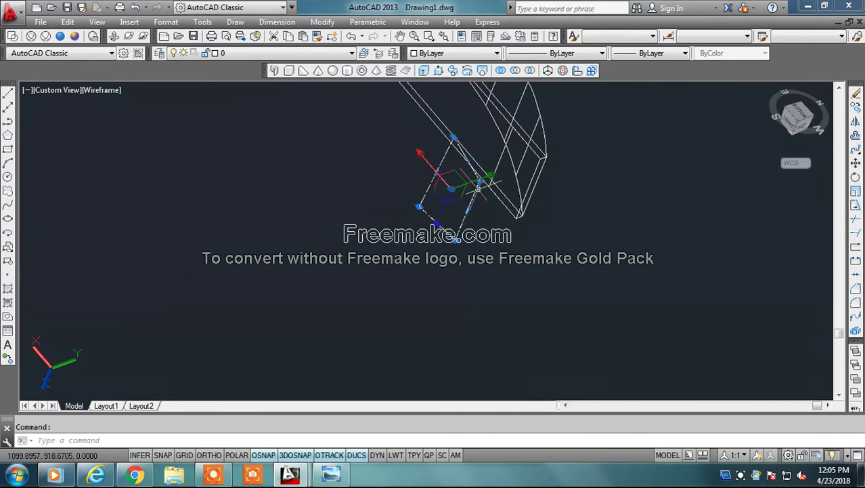
{"action": "key", "text": "Escape"}
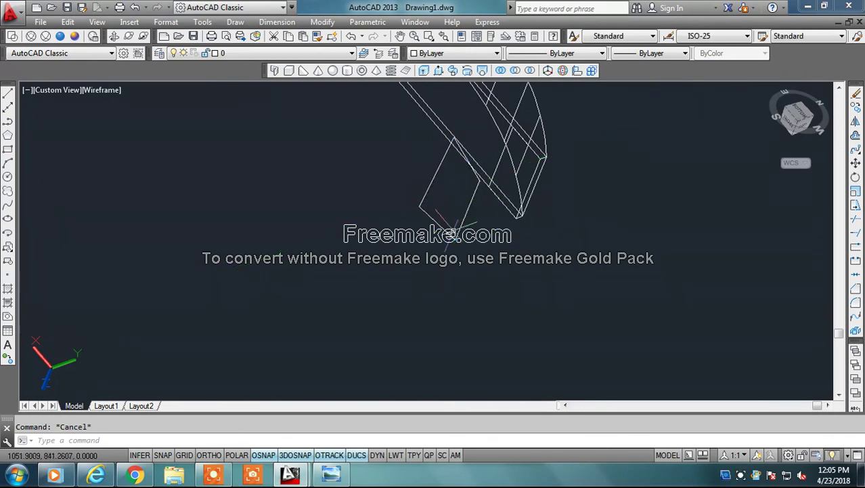
{"action": "left_click", "coordinate": [470, 195]}
{"action": "scroll", "coordinate": [479, 184], "scroll_direction": "up", "scroll_amount": 3}
{"action": "scroll", "coordinate": [480, 178], "scroll_direction": "up", "scroll_amount": 4}
{"action": "left_click", "coordinate": [481, 218]}
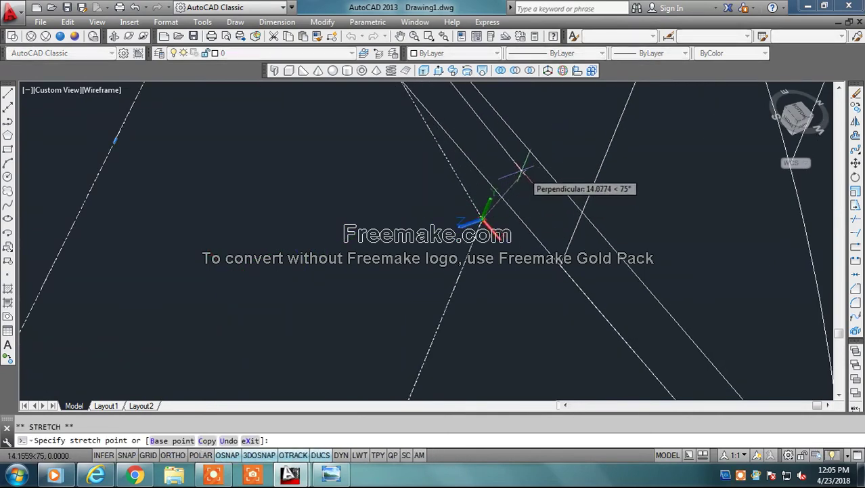
{"action": "key", "text": "Escape"}
{"action": "left_click", "coordinate": [482, 217]}
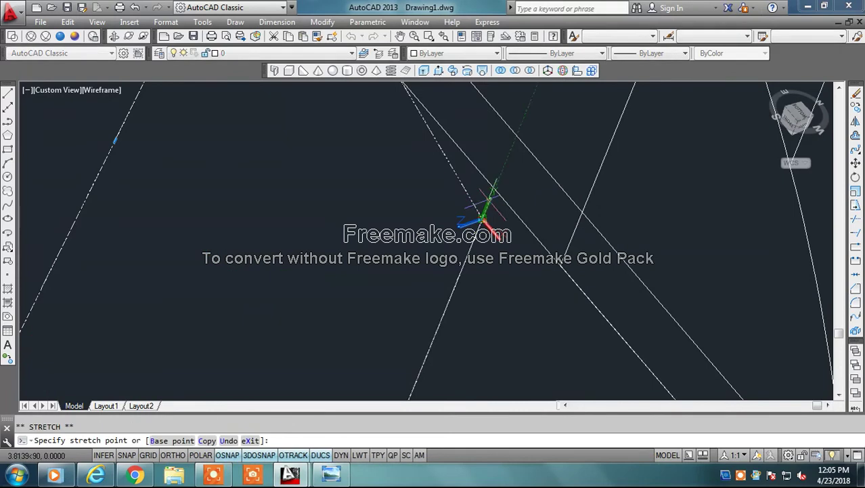
{"action": "key", "text": "Escape"}
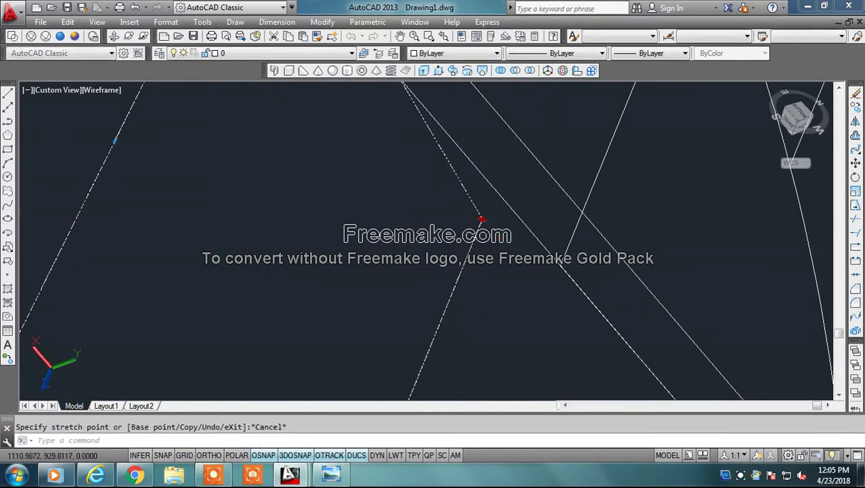
{"action": "left_click", "coordinate": [483, 216]}
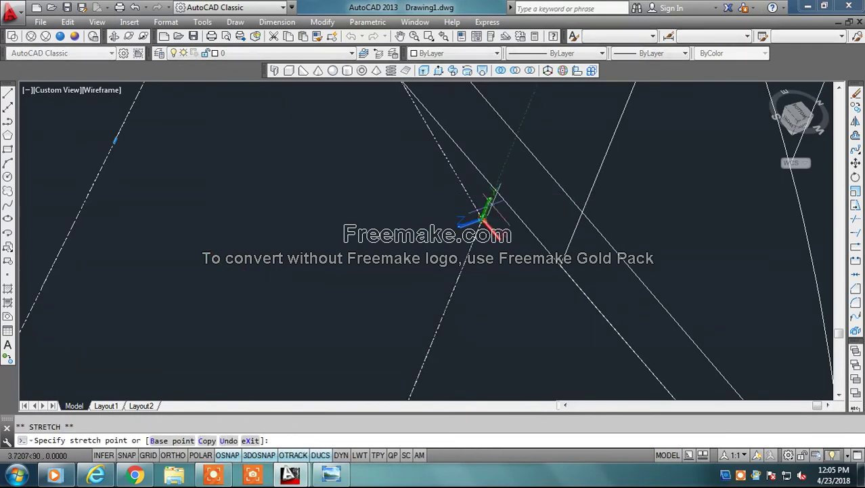
{"action": "left_click", "coordinate": [530, 182]}
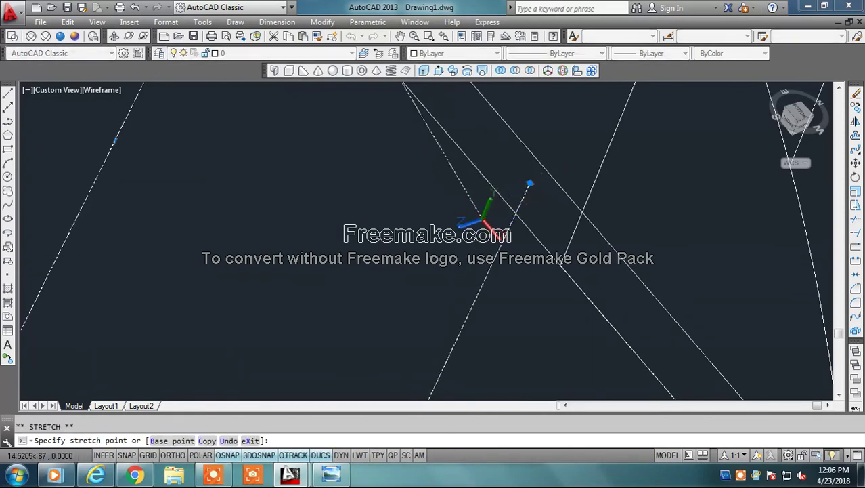
{"action": "key", "text": "Escape"}
{"action": "scroll", "coordinate": [448, 232], "scroll_direction": "down", "scroll_amount": 5}
{"action": "mouse_move", "coordinate": [439, 230]}
{"action": "middle_mouse_down", "text": "shift"}
{"action": "mouse_move", "coordinate": [304, 212]}
{"action": "mouse_move", "coordinate": [285, 245]}
{"action": "mouse_move", "coordinate": [251, 127]}
{"action": "middle_mouse_up", "text": "shift"}
{"action": "mouse_move", "coordinate": [309, 398]}
{"action": "middle_mouse_down", "text": "shift"}
{"action": "mouse_move", "coordinate": [233, 265]}
{"action": "mouse_move", "coordinate": [238, 201]}
{"action": "middle_mouse_up", "text": "shift"}
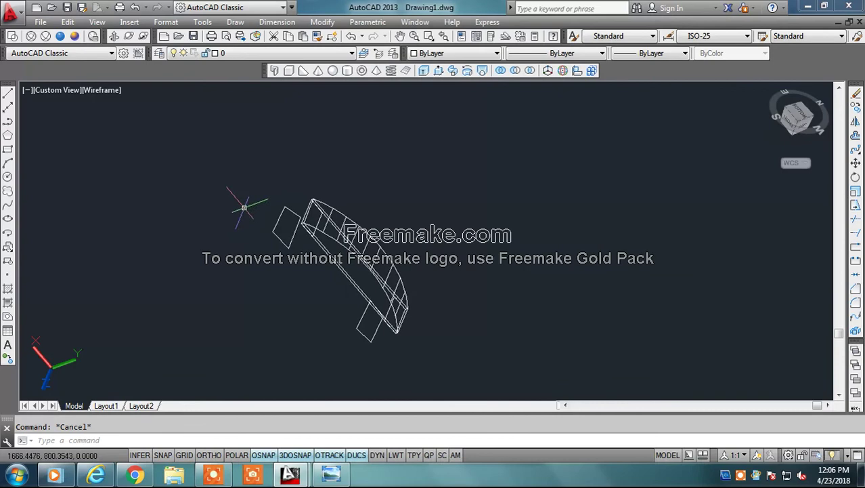
{"action": "left_click", "coordinate": [481, 74]}
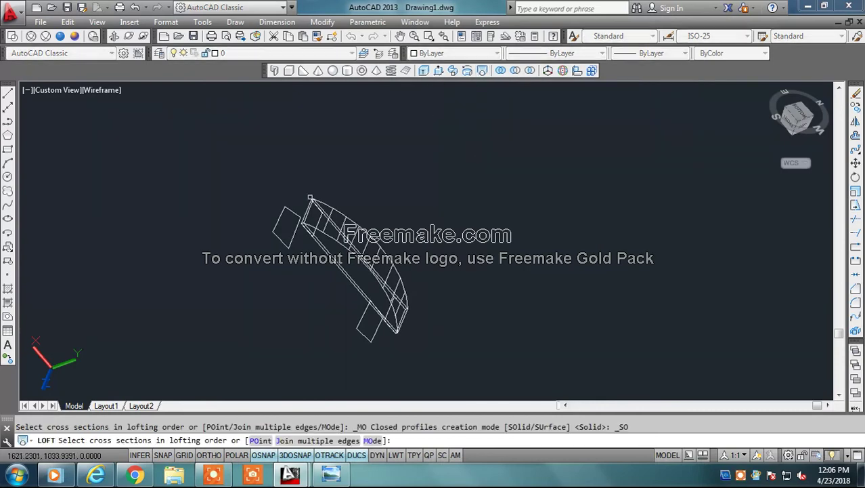
{"action": "left_click", "coordinate": [316, 225]}
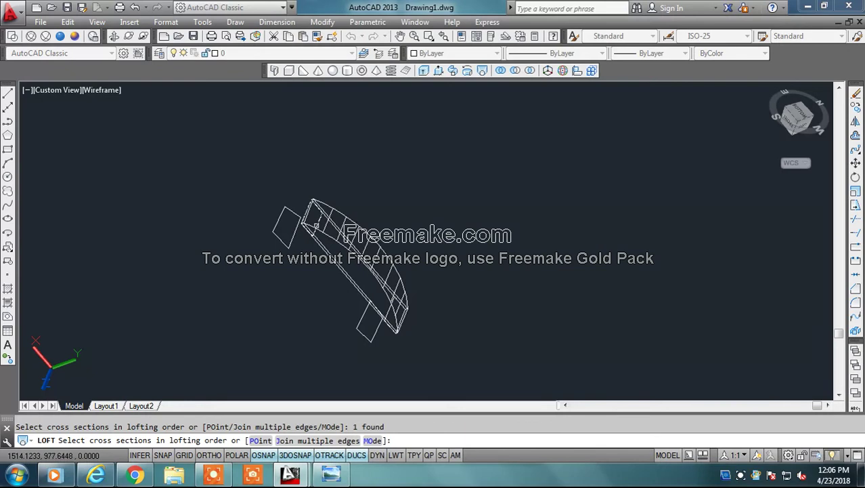
{"action": "left_click", "coordinate": [294, 236]}
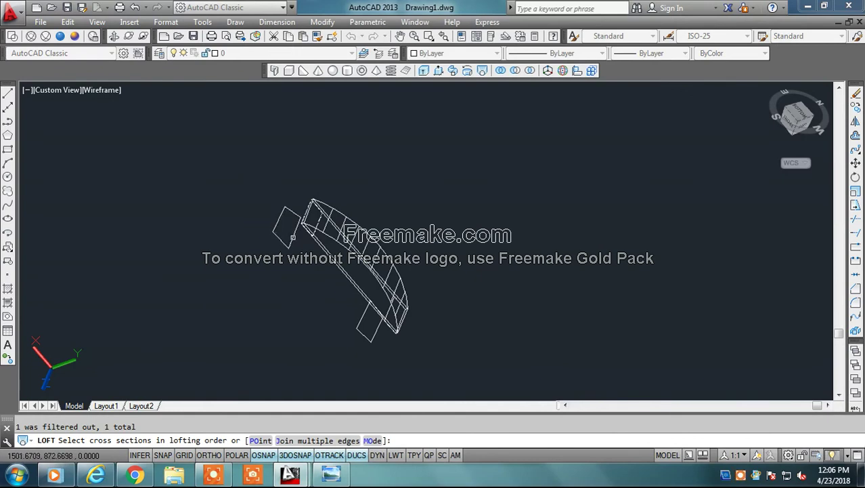
{"action": "key", "text": "Escape"}
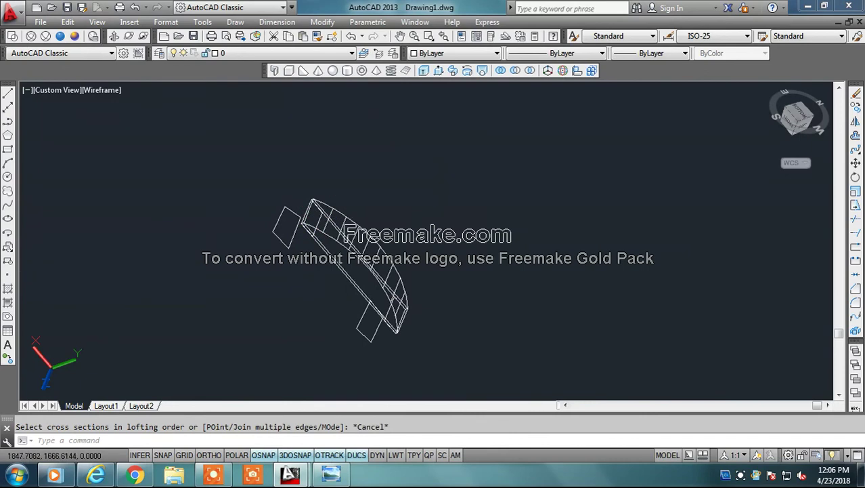
{"action": "left_click", "coordinate": [482, 71]}
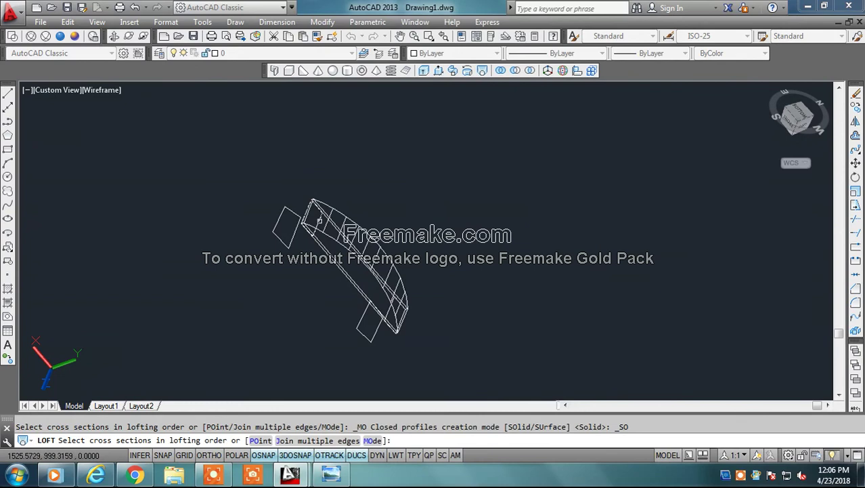
{"action": "left_click", "coordinate": [318, 220]}
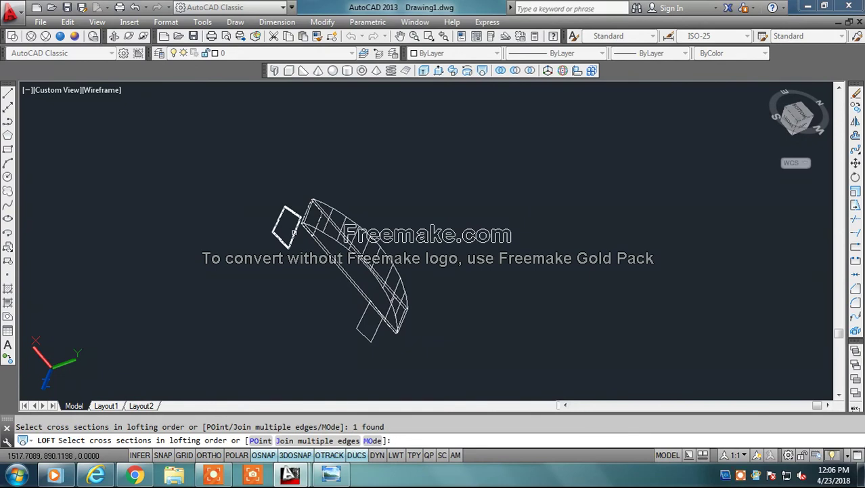
{"action": "key", "text": "Return"}
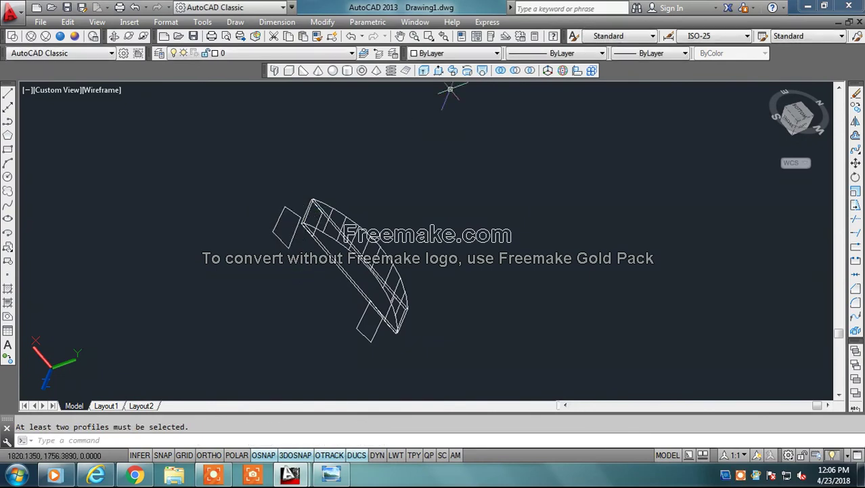
{"action": "left_click", "coordinate": [483, 71]}
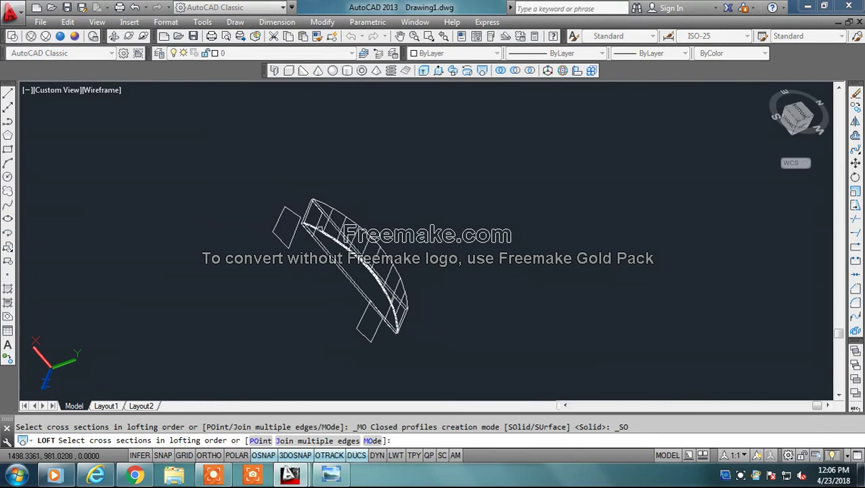
{"action": "left_click", "coordinate": [306, 220]}
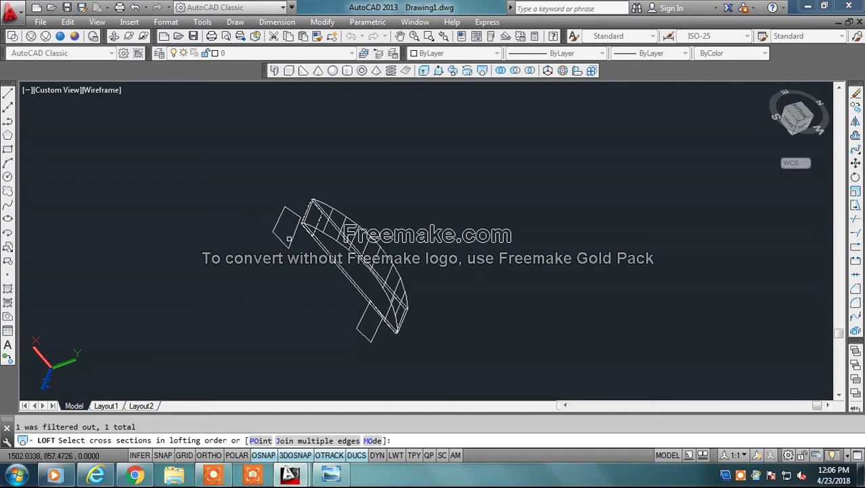
{"action": "key", "text": "Return"}
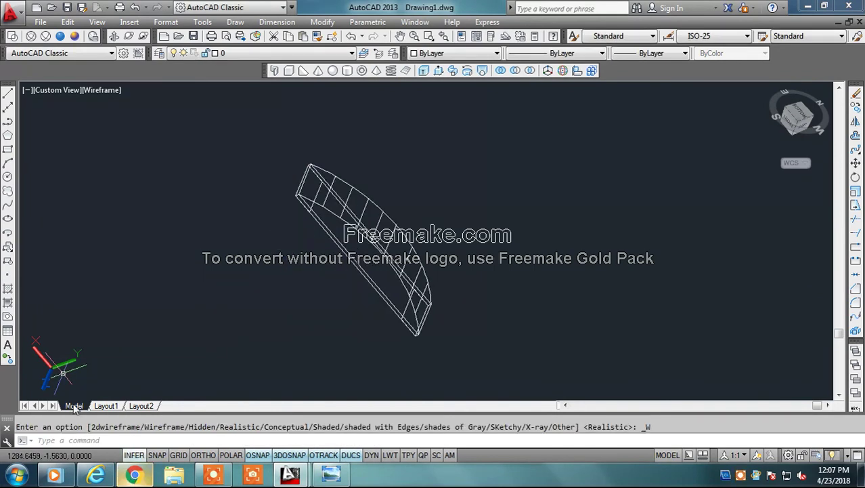
Close all the stray Internet Explorer tabs and orbit the model to a new angle
{"action": "mouse_move", "coordinate": [95, 474]}
{"action": "left_click", "coordinate": [195, 365]}
{"action": "left_click", "coordinate": [252, 287]}
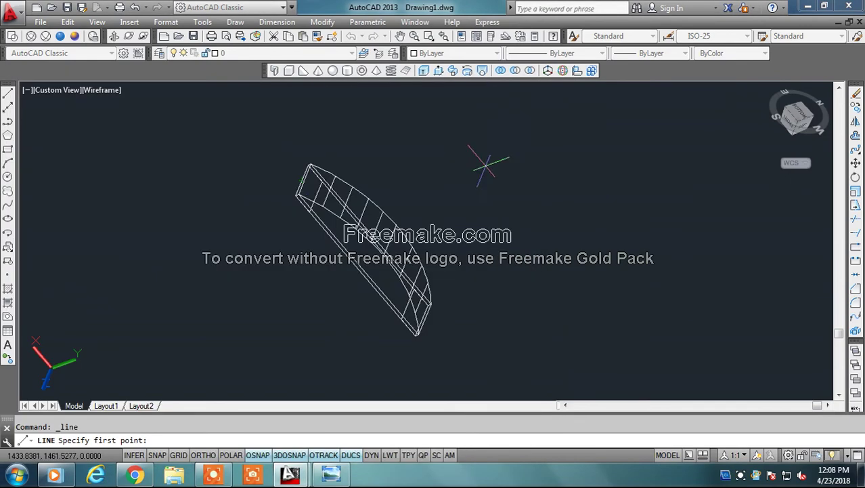
{"action": "key", "text": "Escape"}
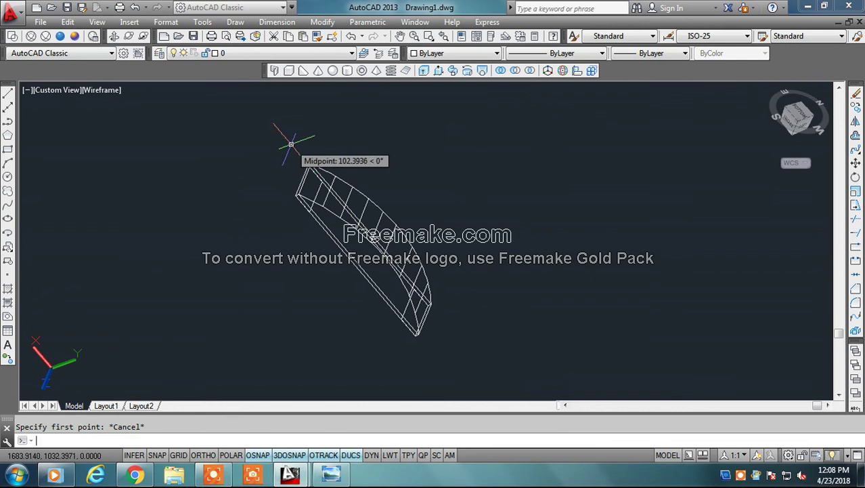
{"action": "middle_click_drag", "start_coordinate": [283, 188], "coordinate": [25, 170], "text": "shift"}
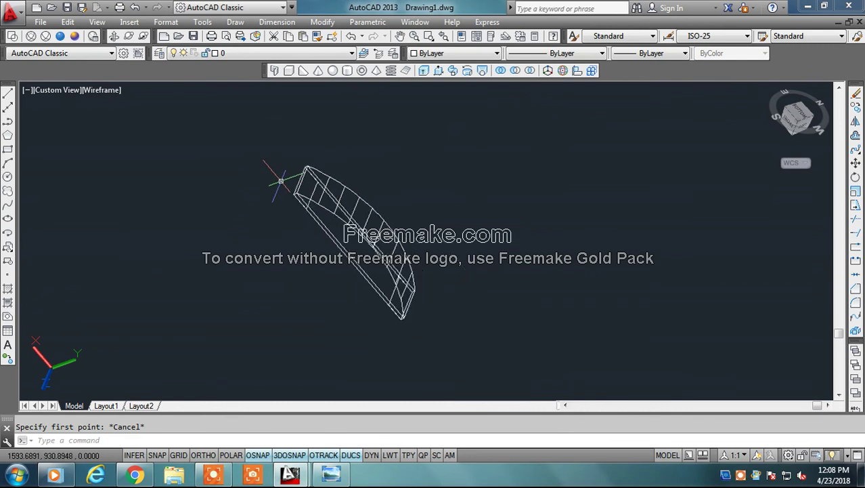
Start a line at the solid's top corner, cancel it, and zoom onto that corner
{"action": "left_click", "coordinate": [8, 95]}
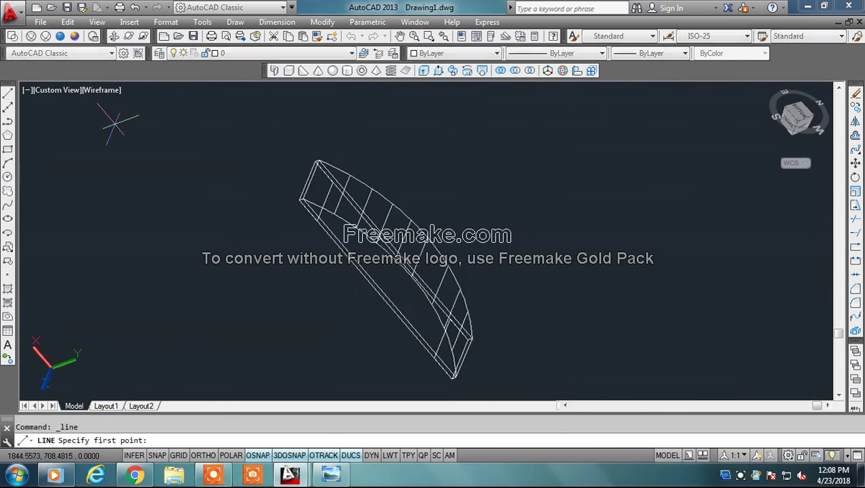
{"action": "scroll", "coordinate": [316, 163], "scroll_direction": "up", "scroll_amount": 4}
{"action": "scroll", "coordinate": [309, 165], "scroll_direction": "up", "scroll_amount": 3}
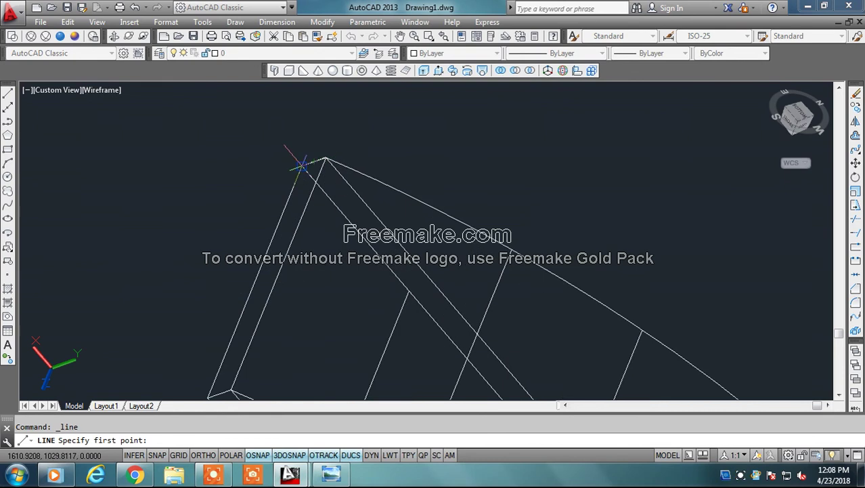
{"action": "left_click", "coordinate": [301, 163]}
{"action": "scroll", "coordinate": [301, 149], "scroll_direction": "down", "scroll_amount": 4}
{"action": "scroll", "coordinate": [301, 138], "scroll_direction": "down", "scroll_amount": 2}
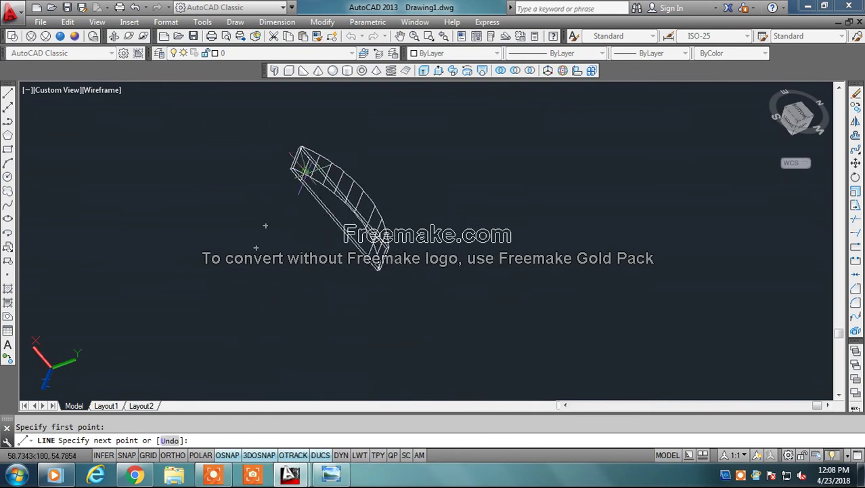
{"action": "scroll", "coordinate": [386, 248], "scroll_direction": "up", "scroll_amount": 5}
{"action": "scroll", "coordinate": [386, 249], "scroll_direction": "up", "scroll_amount": 2}
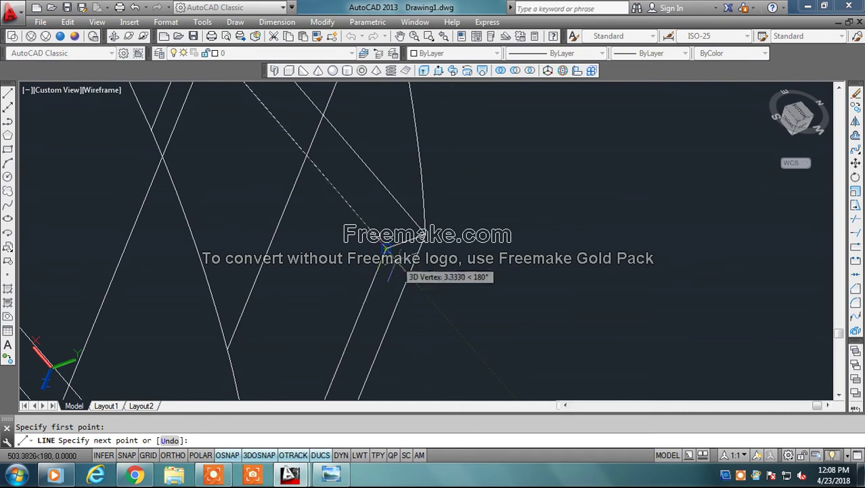
{"action": "key", "text": "Escape"}
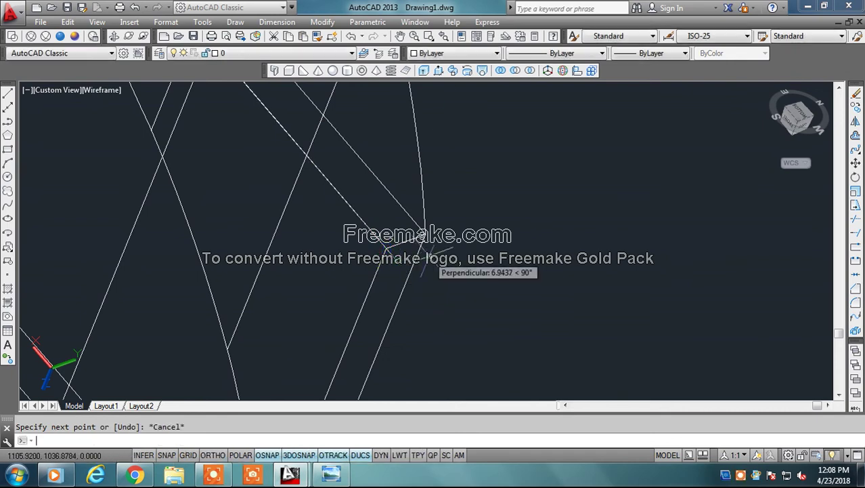
{"action": "scroll", "coordinate": [501, 240], "scroll_direction": "down", "scroll_amount": 2}
{"action": "scroll", "coordinate": [501, 241], "scroll_direction": "down", "scroll_amount": 2}
{"action": "scroll", "coordinate": [499, 315], "scroll_direction": "down", "scroll_amount": 3}
{"action": "scroll", "coordinate": [535, 310], "scroll_direction": "up", "scroll_amount": 3}
{"action": "scroll", "coordinate": [537, 310], "scroll_direction": "up", "scroll_amount": 2}
{"action": "scroll", "coordinate": [535, 309], "scroll_direction": "up", "scroll_amount": 2}
{"action": "scroll", "coordinate": [531, 309], "scroll_direction": "up", "scroll_amount": 1}
{"action": "scroll", "coordinate": [528, 308], "scroll_direction": "up", "scroll_amount": 2}
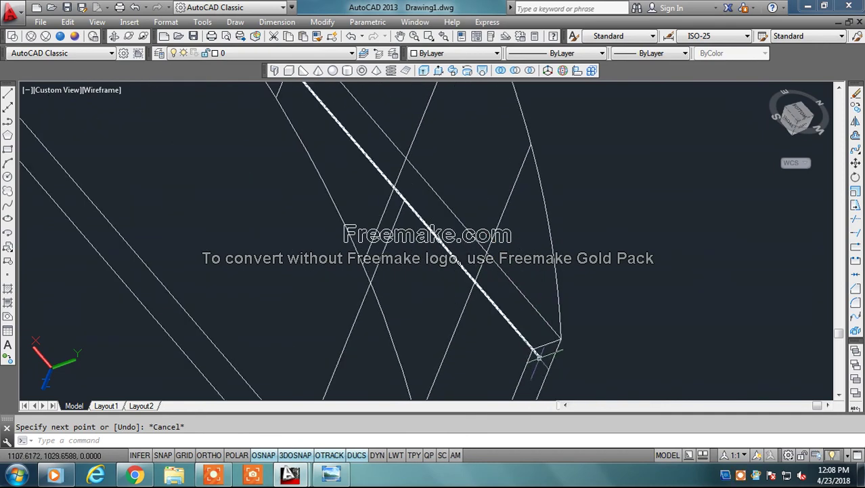
Use MOVE (m) to shift the diagonal end line 20 units perpendicular to the edge
{"action": "left_click", "coordinate": [855, 107]}
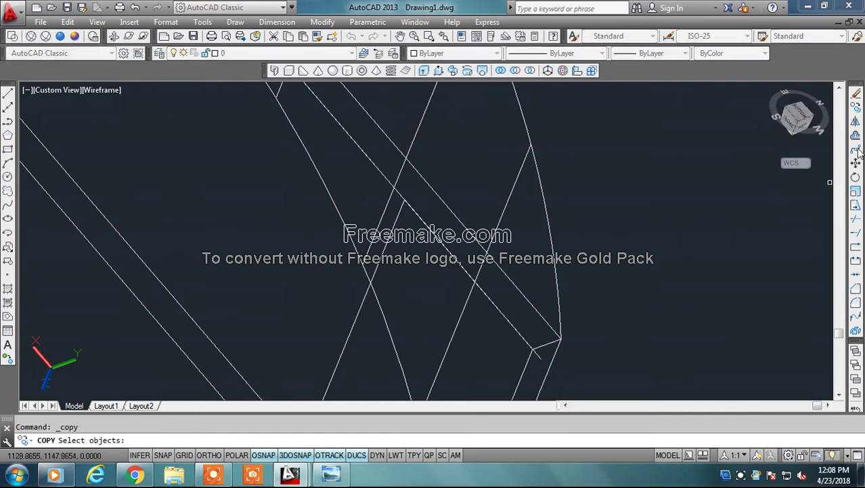
{"action": "key", "text": "Escape"}
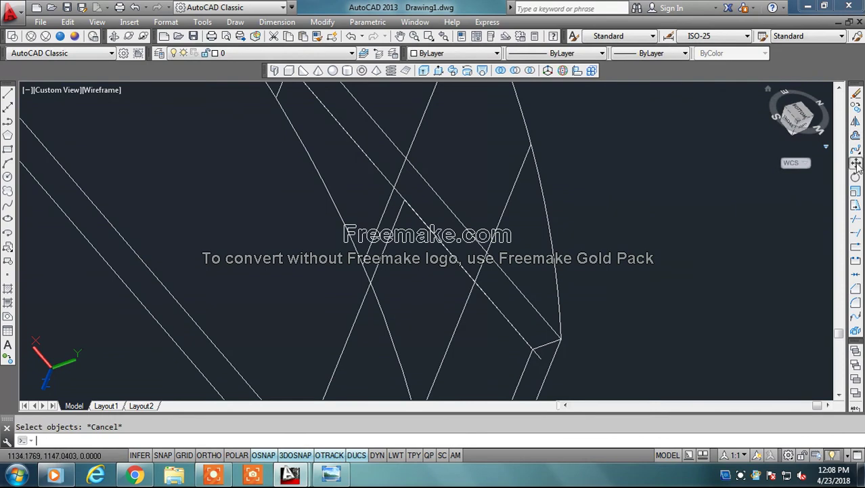
{"action": "type", "text": "m"}
{"action": "key", "text": "Return"}
{"action": "left_click", "coordinate": [537, 354]}
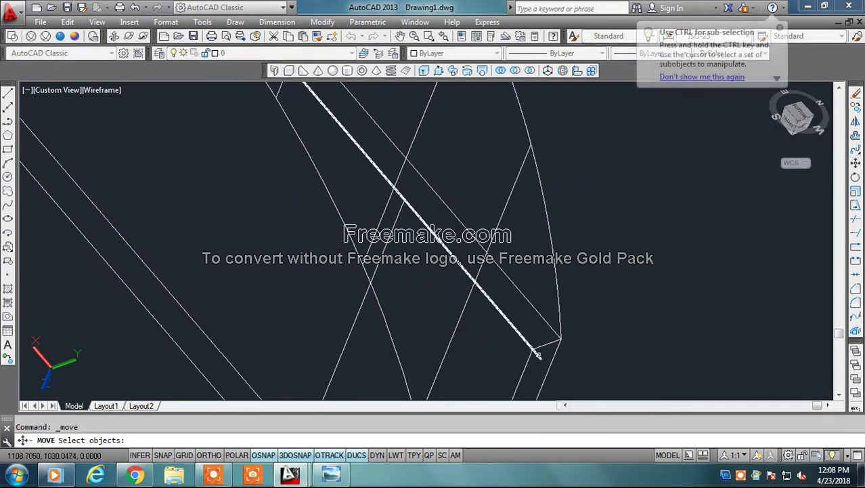
{"action": "left_click", "coordinate": [537, 354]}
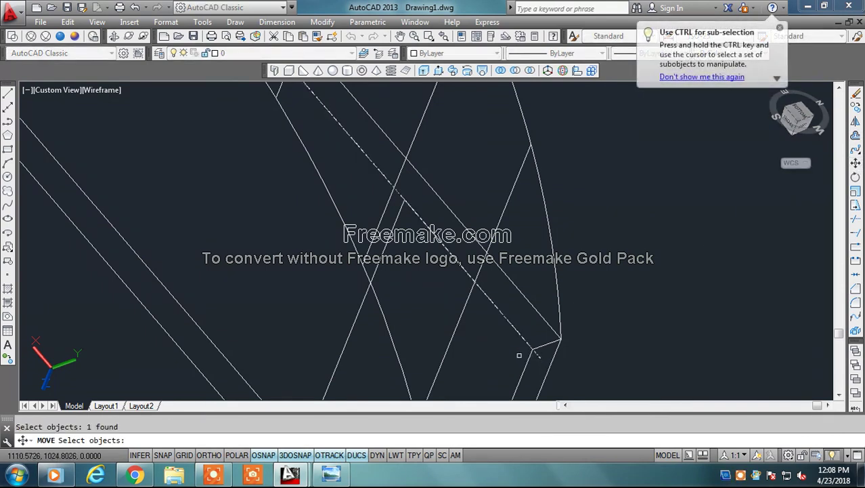
{"action": "key", "text": "Return"}
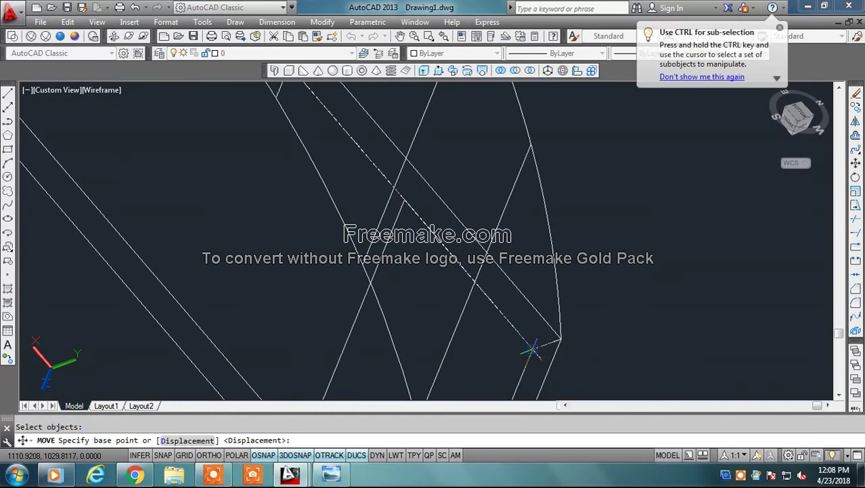
{"action": "left_click", "coordinate": [533, 348]}
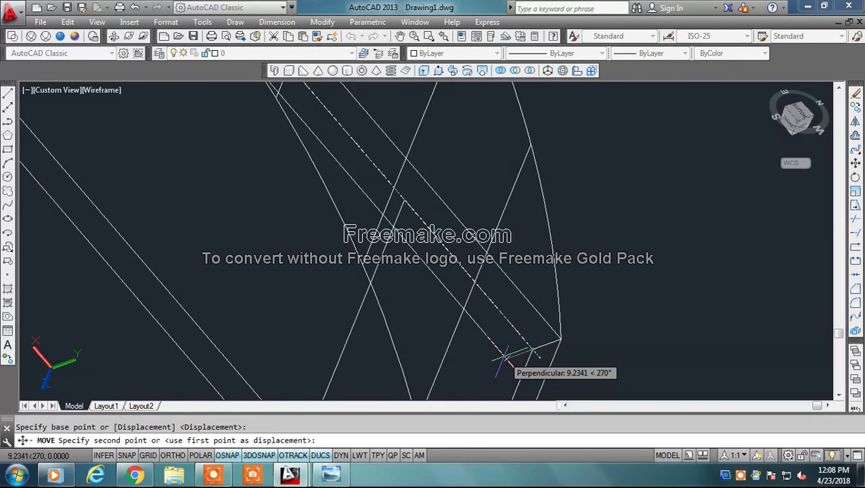
{"action": "type", "text": "20"}
{"action": "key", "text": "Return"}
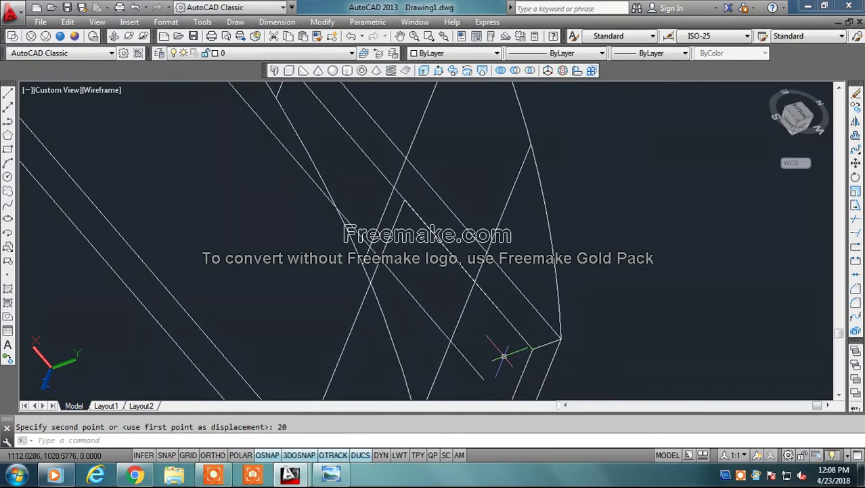
{"action": "key", "text": "Escape"}
{"action": "scroll", "coordinate": [521, 349], "scroll_direction": "down", "scroll_amount": 2}
{"action": "scroll", "coordinate": [555, 342], "scroll_direction": "down", "scroll_amount": 3}
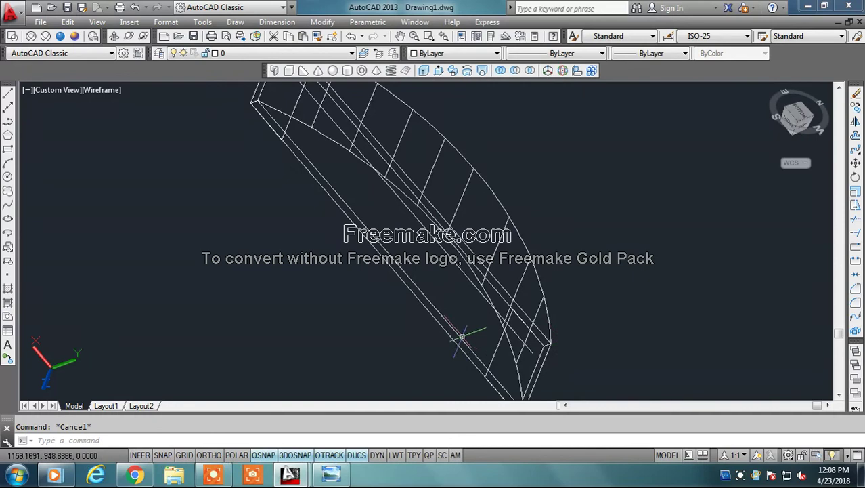
{"action": "scroll", "coordinate": [474, 335], "scroll_direction": "down", "scroll_amount": 2}
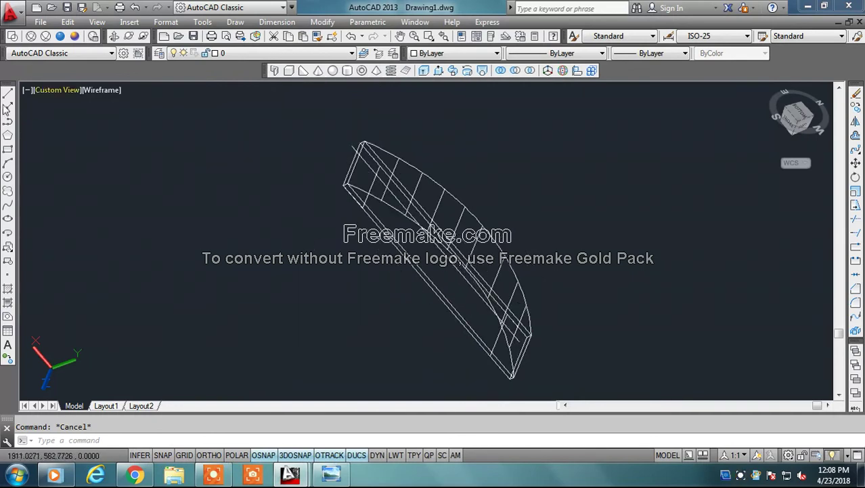
Abandon extruding the solid's end face and switch to Presspull instead
{"action": "left_click", "coordinate": [423, 70]}
{"action": "left_click", "coordinate": [369, 189]}
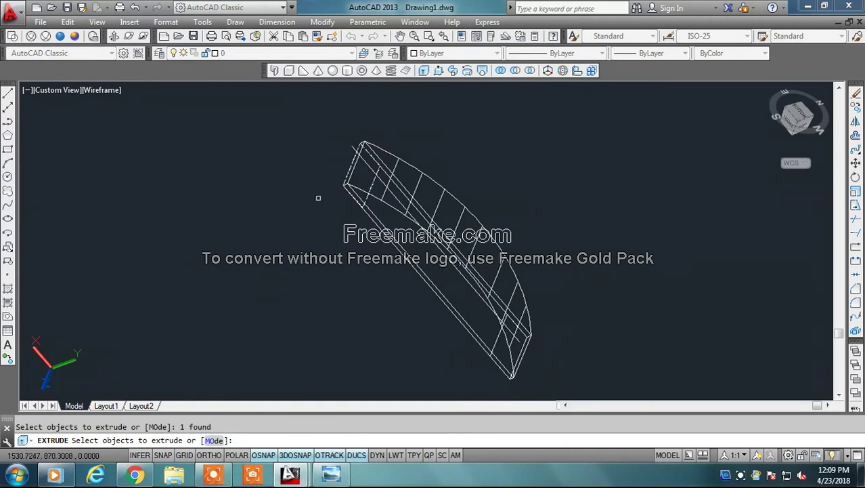
{"action": "key", "text": "ctrl+z"}
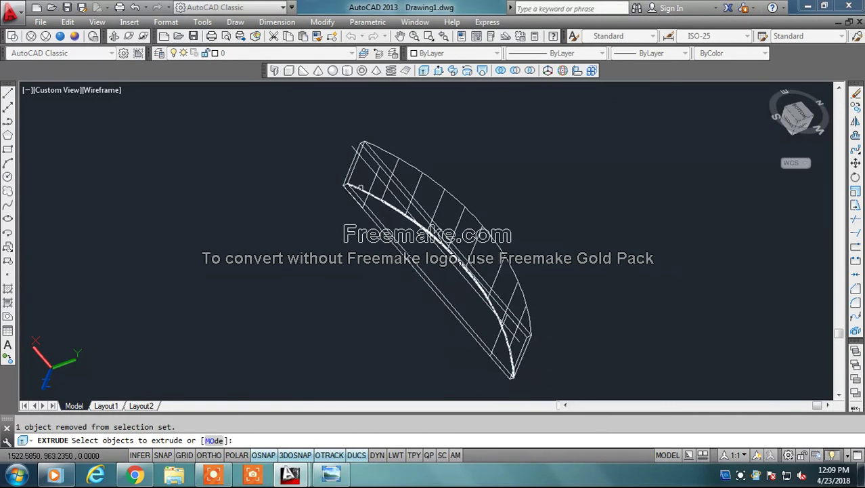
{"action": "left_click", "coordinate": [370, 186]}
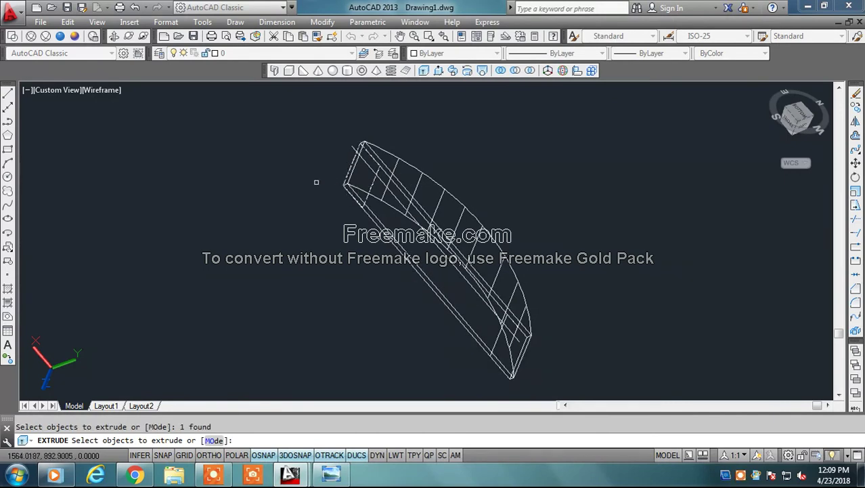
{"action": "key", "text": "ctrl+z"}
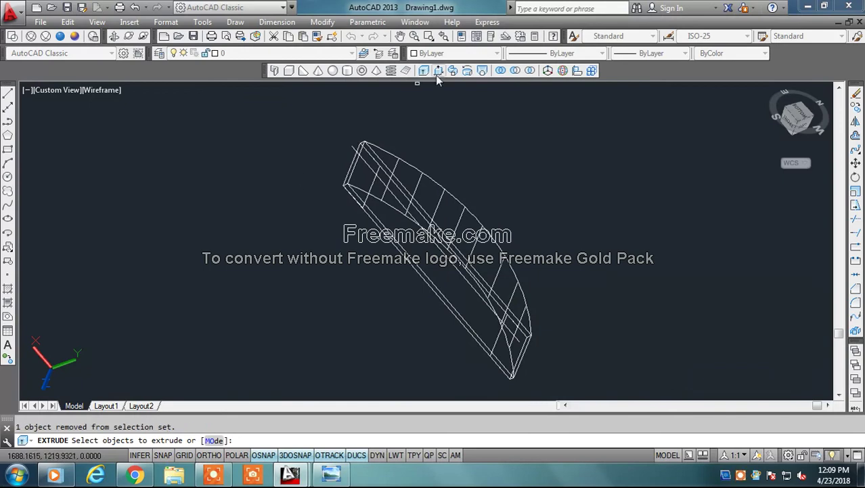
{"action": "left_click", "coordinate": [438, 72]}
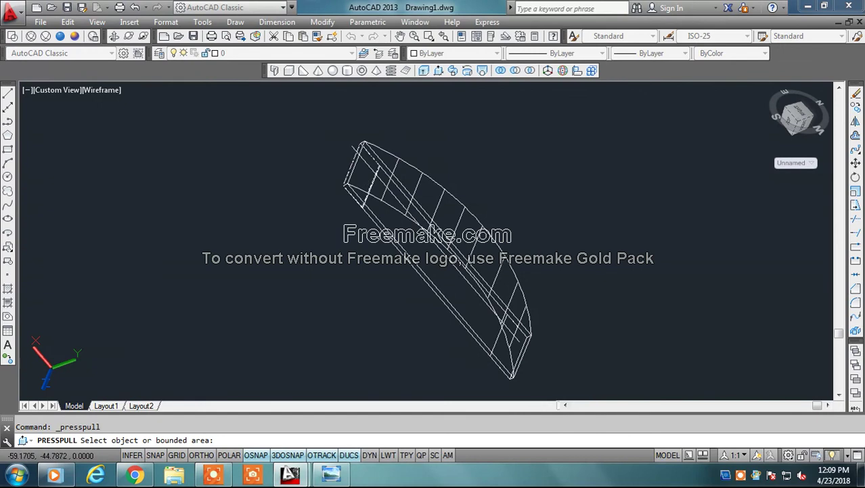
Press-pull the upper and lower end faces of the slab outward by 100 units
{"action": "left_click", "coordinate": [364, 173]}
{"action": "type", "text": "100"}
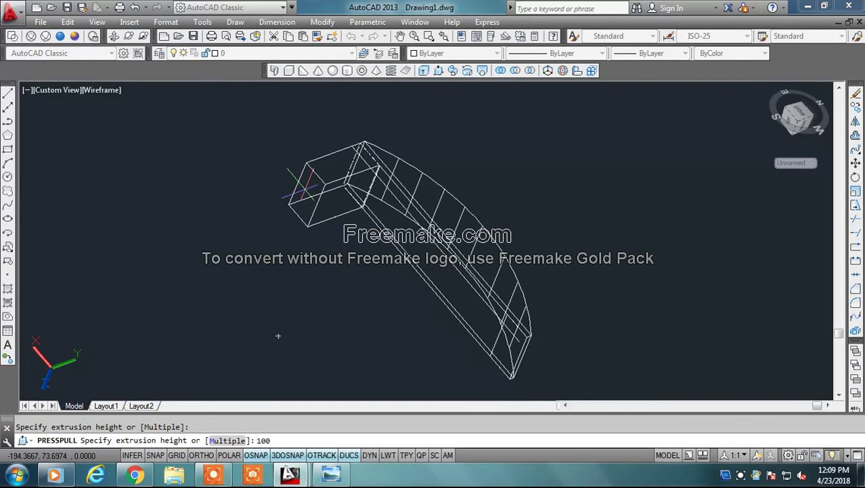
{"action": "key", "text": "Return"}
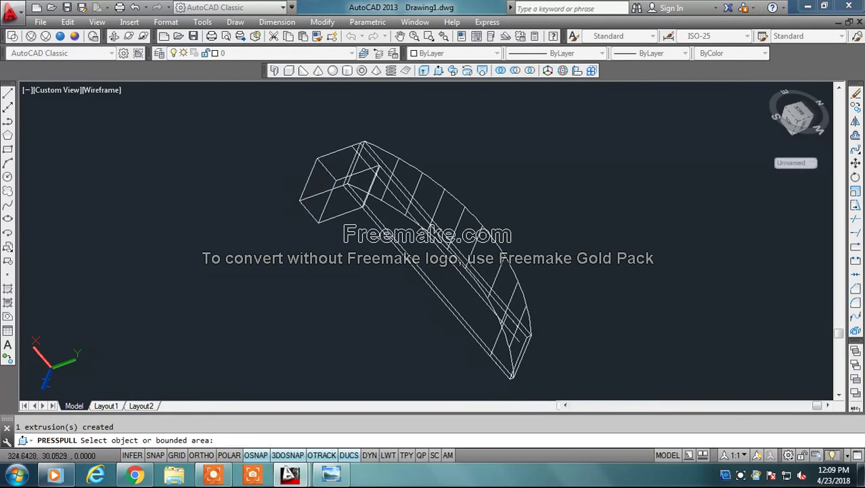
{"action": "left_click", "coordinate": [504, 346]}
{"action": "type", "text": "100"}
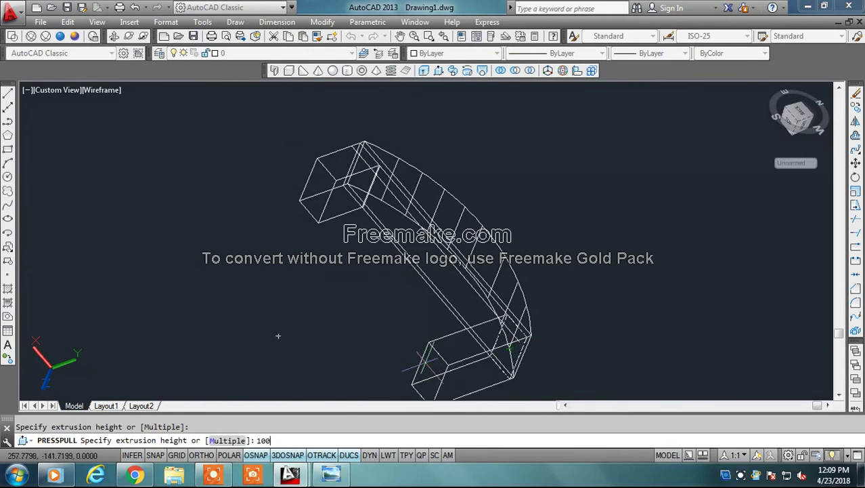
{"action": "key", "text": "Return"}
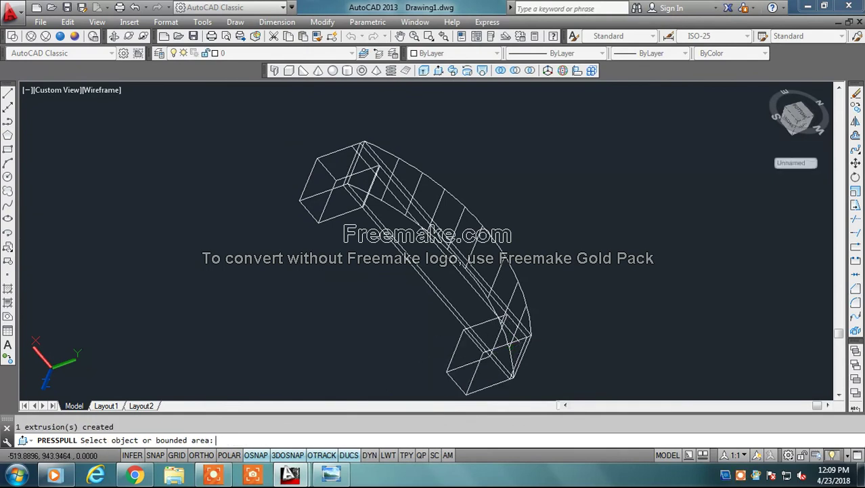
{"action": "key", "text": "Return"}
{"action": "middle_click_drag", "start_coordinate": [425, 362], "coordinate": [433, 352], "text": "shift"}
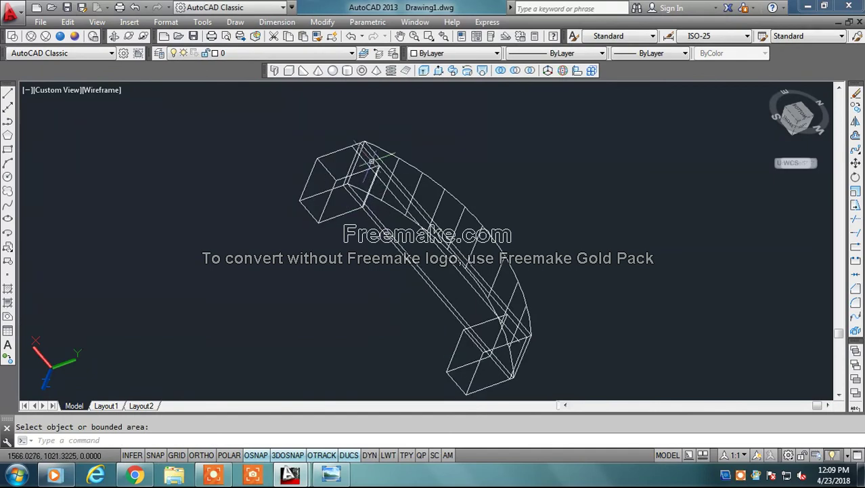
Start the zigzag stair polyline at the top face corner, then orbit to look along it
{"action": "middle_click_drag", "start_coordinate": [407, 176], "coordinate": [386, 160], "text": "shift"}
{"action": "scroll", "coordinate": [385, 160], "scroll_direction": "up", "scroll_amount": 2}
{"action": "scroll", "coordinate": [385, 160], "scroll_direction": "up", "scroll_amount": 2}
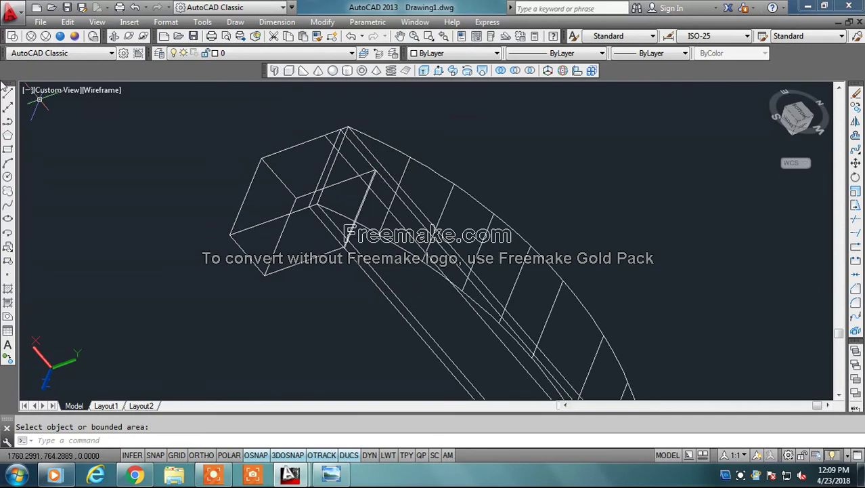
{"action": "left_click", "coordinate": [8, 121]}
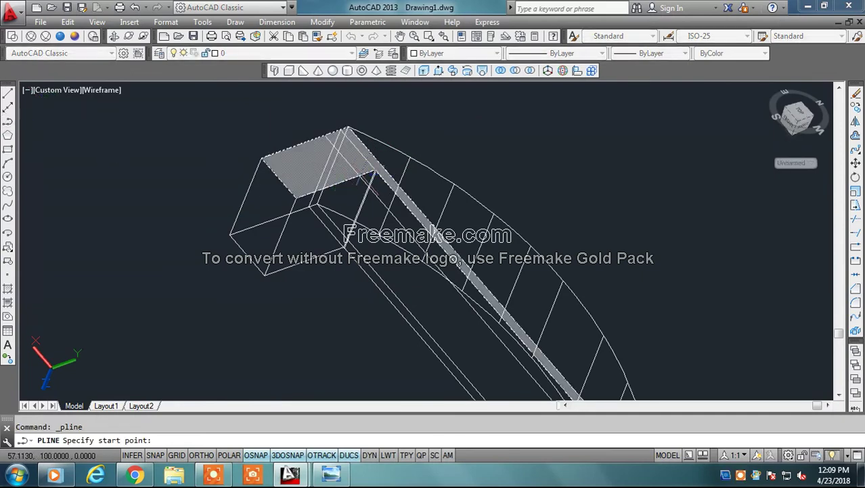
{"action": "scroll", "coordinate": [368, 177], "scroll_direction": "up", "scroll_amount": 3}
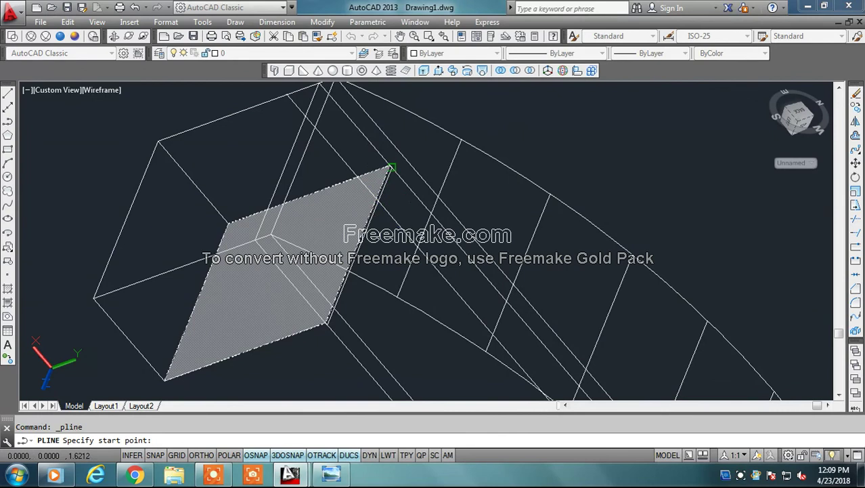
{"action": "left_click", "coordinate": [391, 167]}
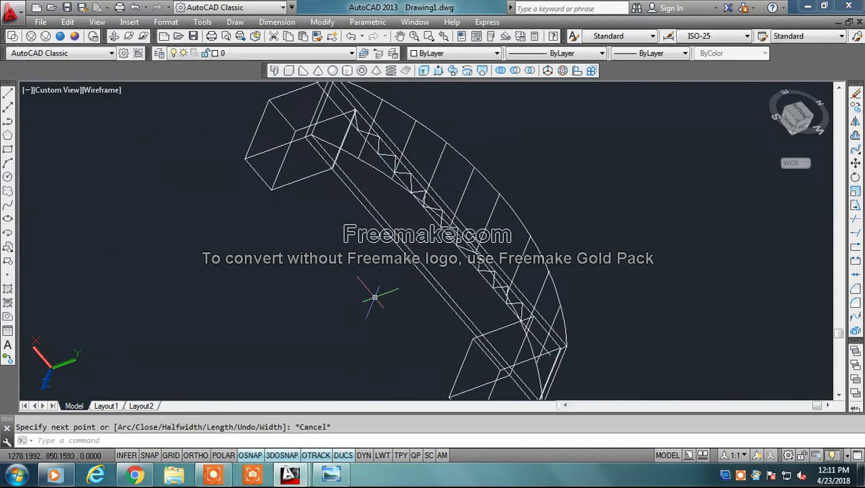
{"action": "left_click", "coordinate": [125, 37]}
{"action": "mouse_move", "coordinate": [352, 223]}
{"action": "left_mouse_down"}
{"action": "mouse_move", "coordinate": [243, 224]}
{"action": "mouse_move", "coordinate": [254, 262]}
{"action": "left_mouse_up"}
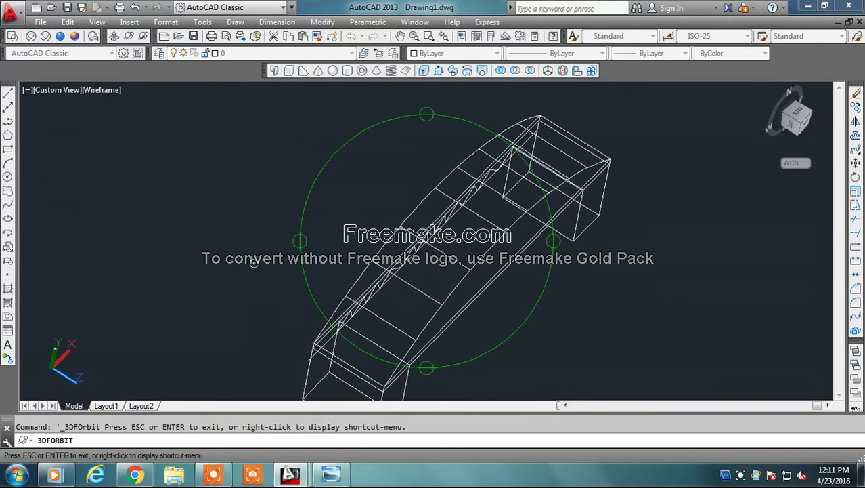
Draw a polyline from the zigzag steps perpendicular to the arc's opposite edge
{"action": "key", "text": "Escape"}
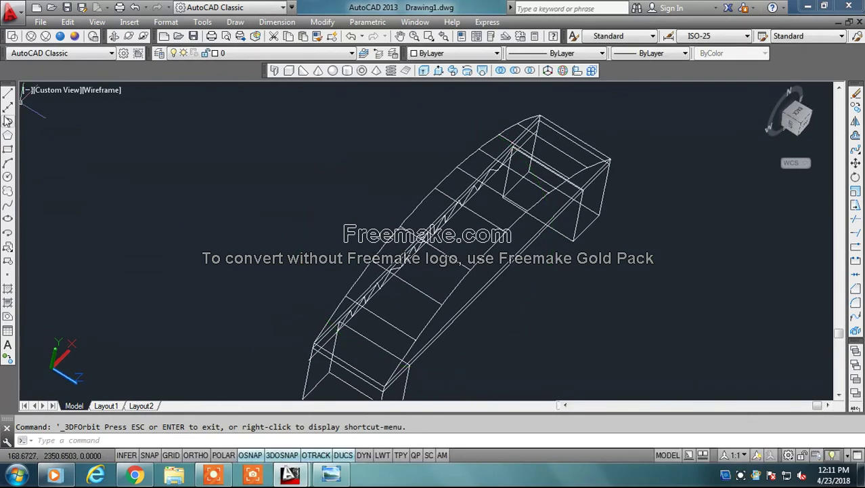
{"action": "left_click", "coordinate": [7, 121]}
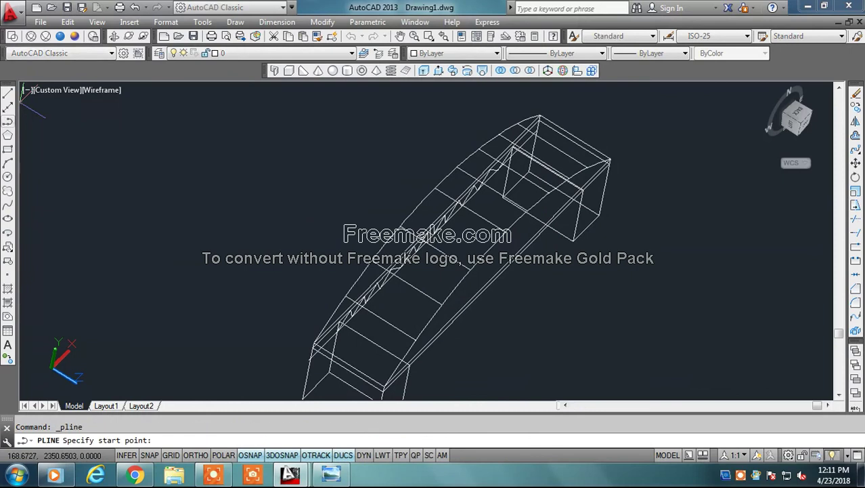
{"action": "left_click", "coordinate": [346, 296]}
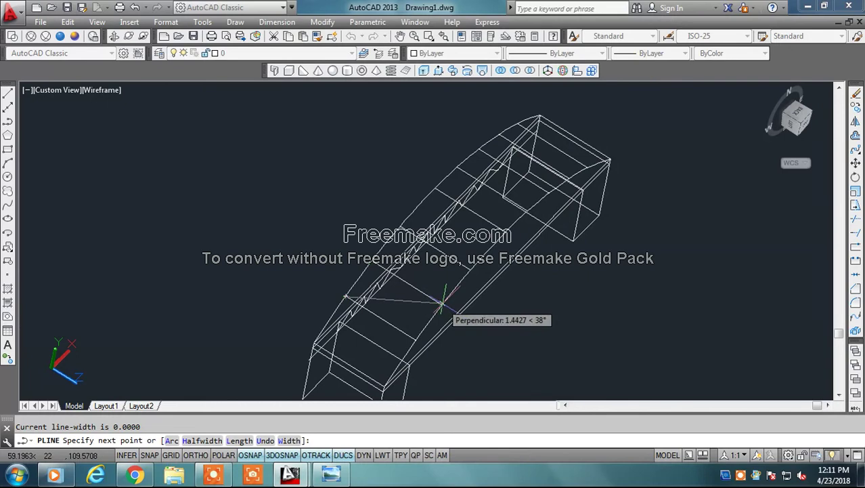
{"action": "scroll", "coordinate": [441, 305], "scroll_direction": "up", "scroll_amount": 5}
{"action": "left_click", "coordinate": [442, 306]}
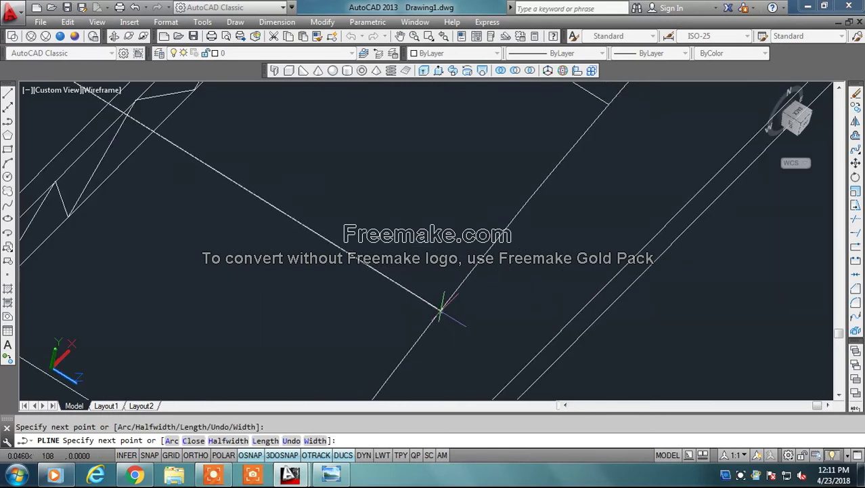
{"action": "scroll", "coordinate": [442, 306], "scroll_direction": "down", "scroll_amount": 3}
{"action": "scroll", "coordinate": [442, 306], "scroll_direction": "down", "scroll_amount": 2}
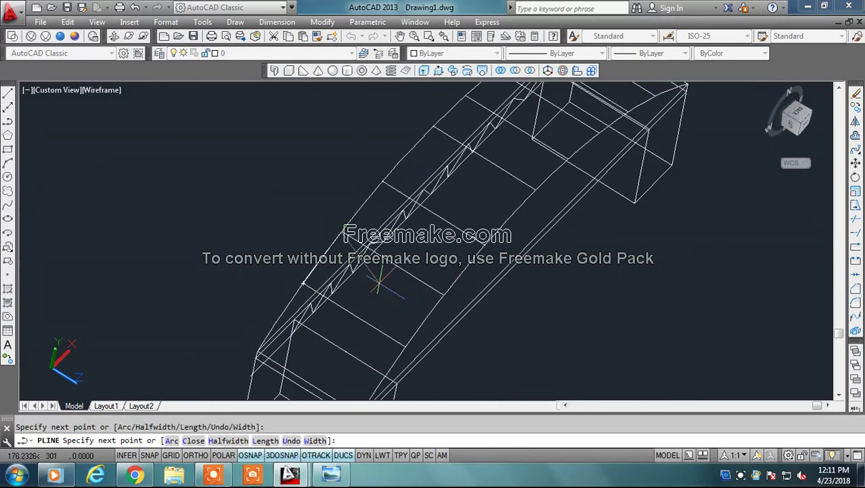
{"action": "key", "text": "Escape"}
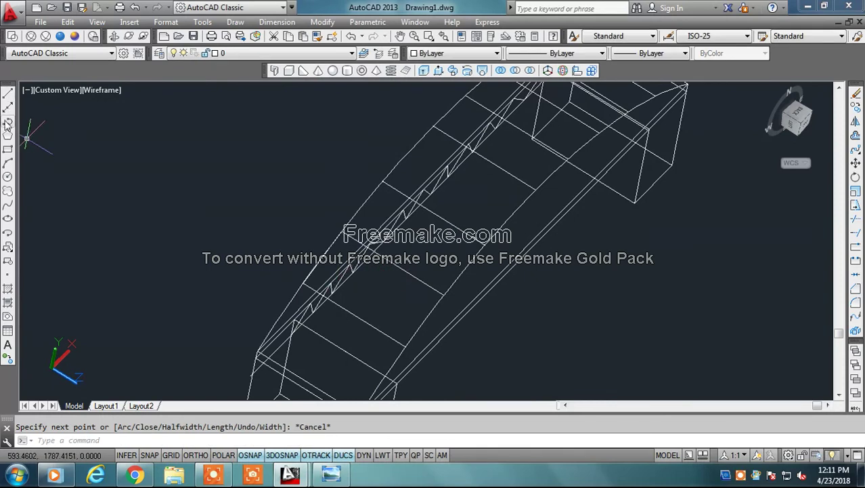
Draw a second perpendicular polyline segment, then cancel and undo it
{"action": "left_click", "coordinate": [7, 122]}
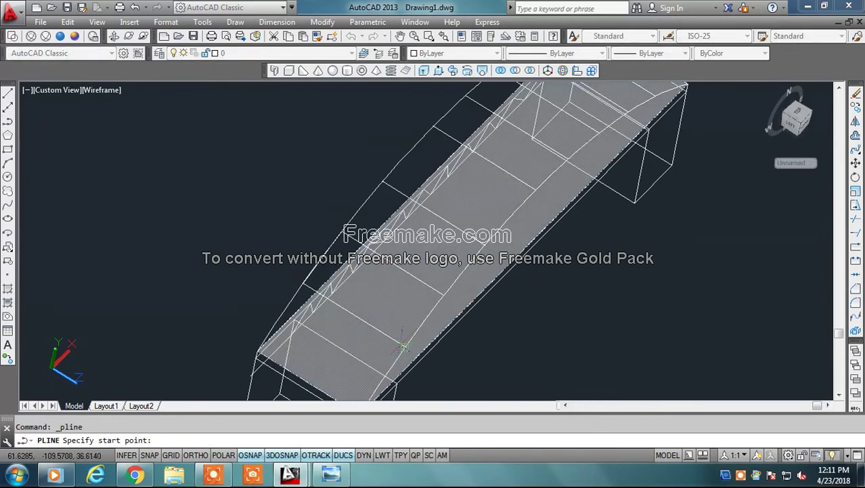
{"action": "scroll", "coordinate": [403, 339], "scroll_direction": "up", "scroll_amount": 3}
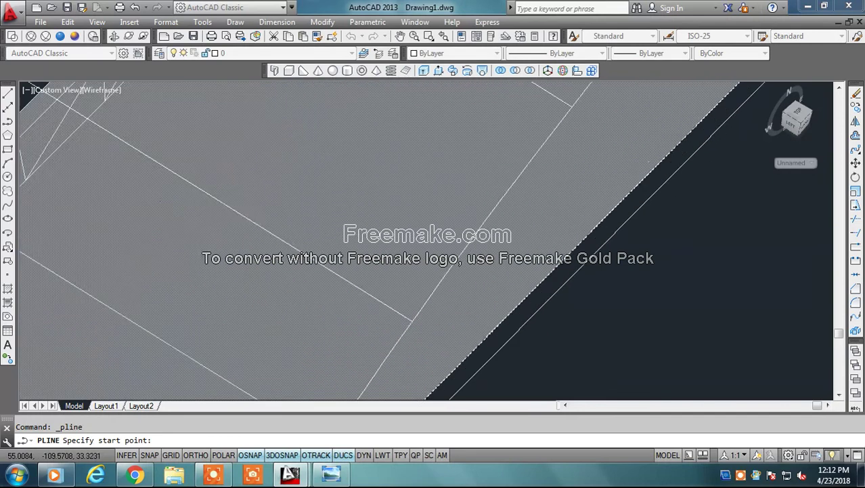
{"action": "scroll", "coordinate": [403, 339], "scroll_direction": "up", "scroll_amount": 2}
{"action": "left_click", "coordinate": [422, 285]}
{"action": "scroll", "coordinate": [422, 284], "scroll_direction": "down", "scroll_amount": 3}
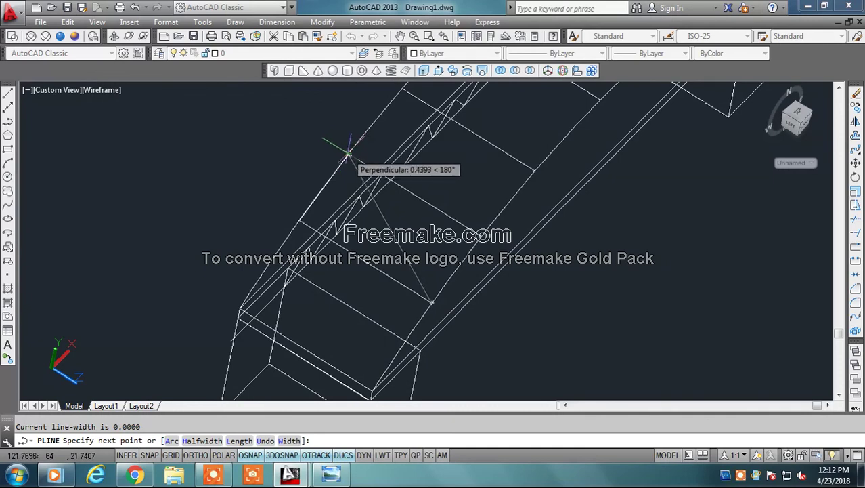
{"action": "left_click", "coordinate": [348, 155]}
{"action": "key", "text": "Escape"}
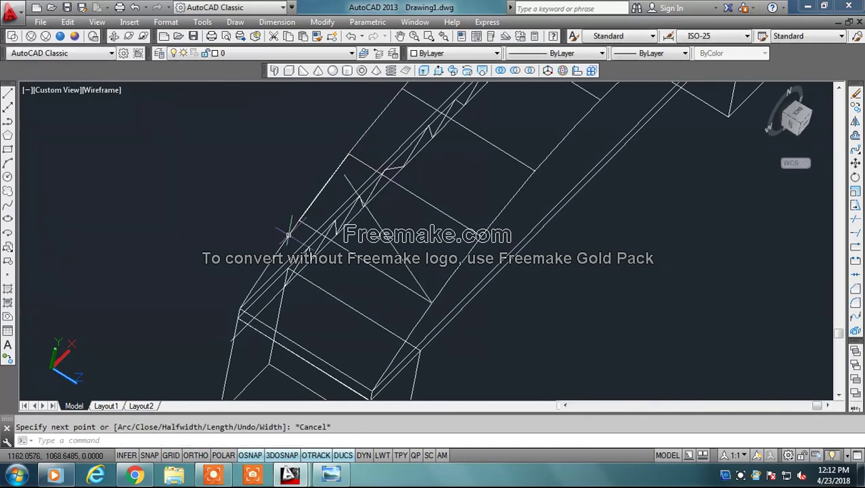
{"action": "key", "text": "ctrl+z"}
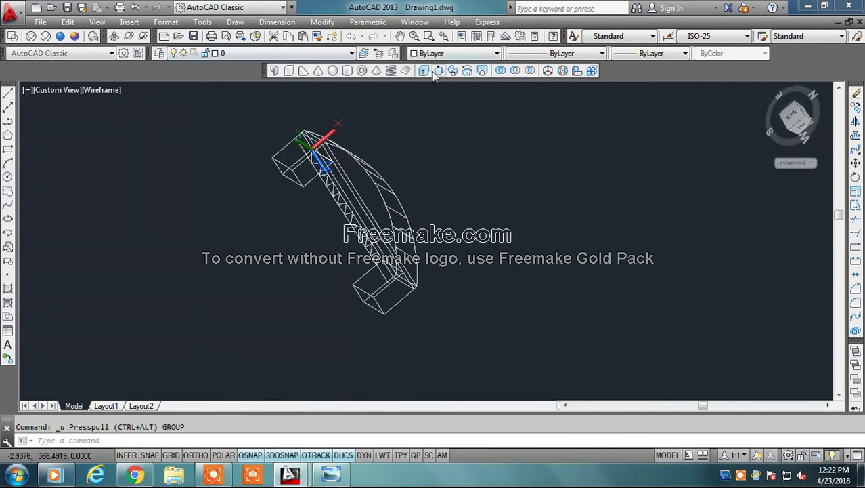
Press-pull the two zigzag step areas up by 100 units each
{"action": "left_click", "coordinate": [438, 70]}
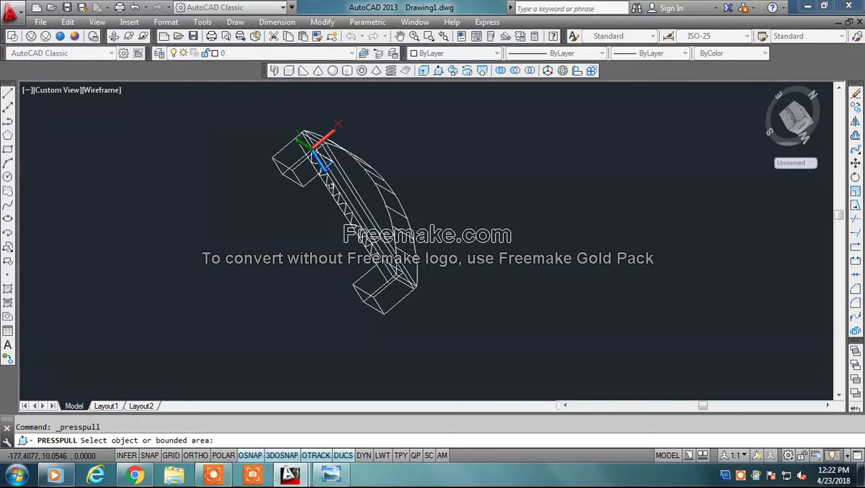
{"action": "left_click", "coordinate": [325, 176]}
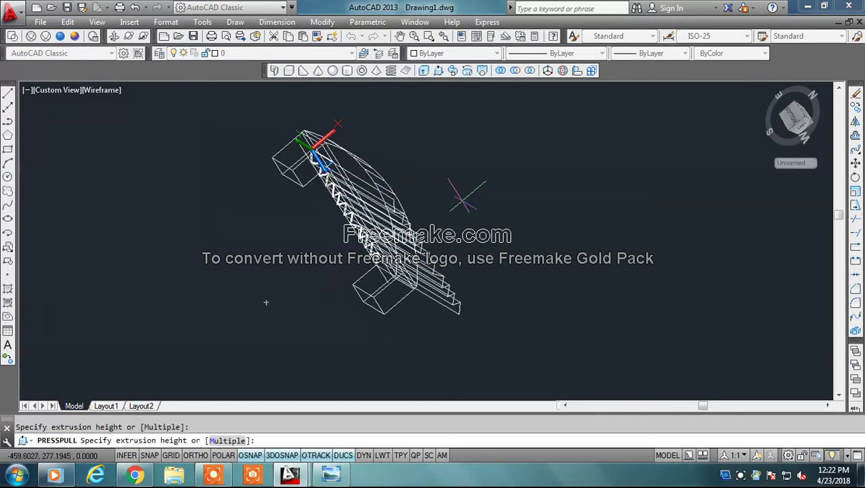
{"action": "type", "text": "100"}
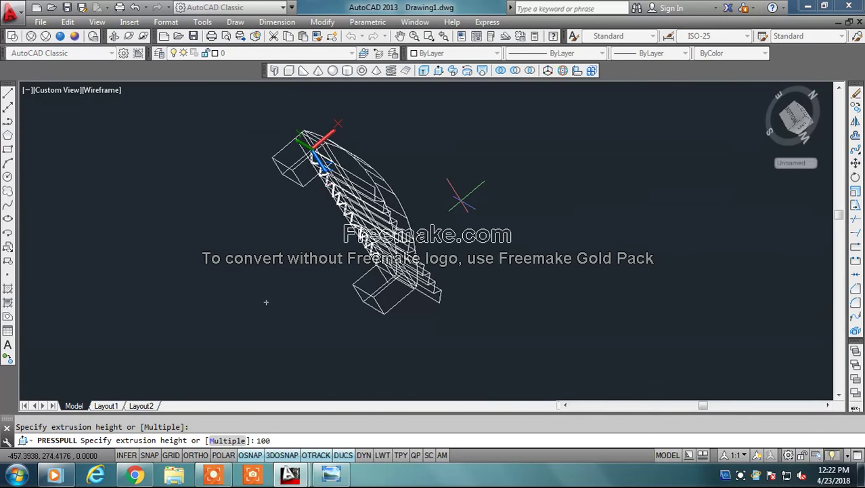
{"action": "key", "text": "Return"}
{"action": "scroll", "coordinate": [315, 149], "scroll_direction": "up", "scroll_amount": 4}
{"action": "scroll", "coordinate": [316, 149], "scroll_direction": "up", "scroll_amount": 1}
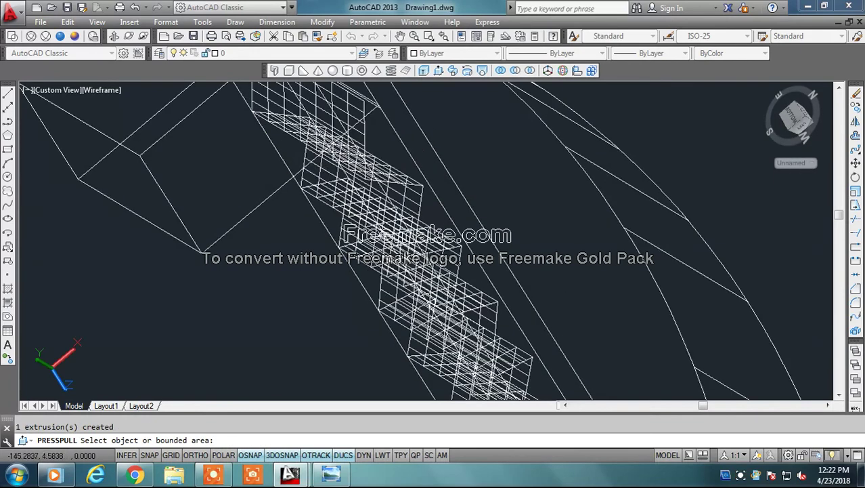
{"action": "left_click", "coordinate": [319, 221]}
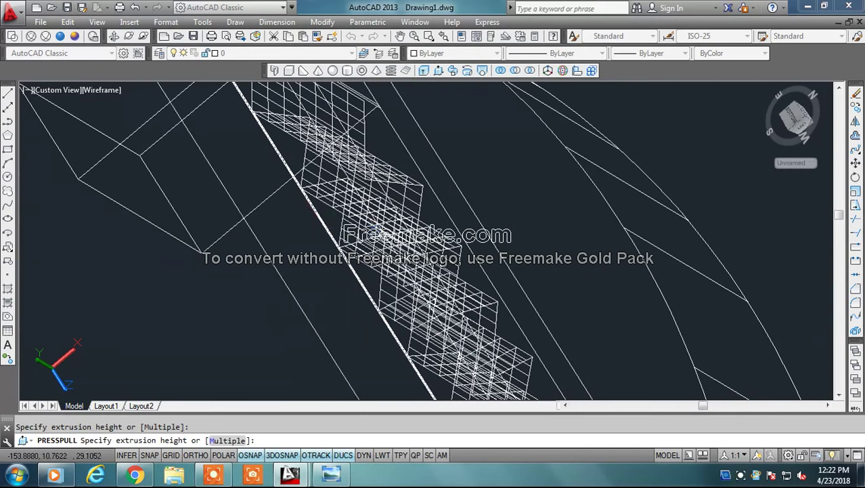
{"action": "scroll", "coordinate": [596, 220], "scroll_direction": "down", "scroll_amount": 2}
{"action": "scroll", "coordinate": [606, 222], "scroll_direction": "down", "scroll_amount": 2}
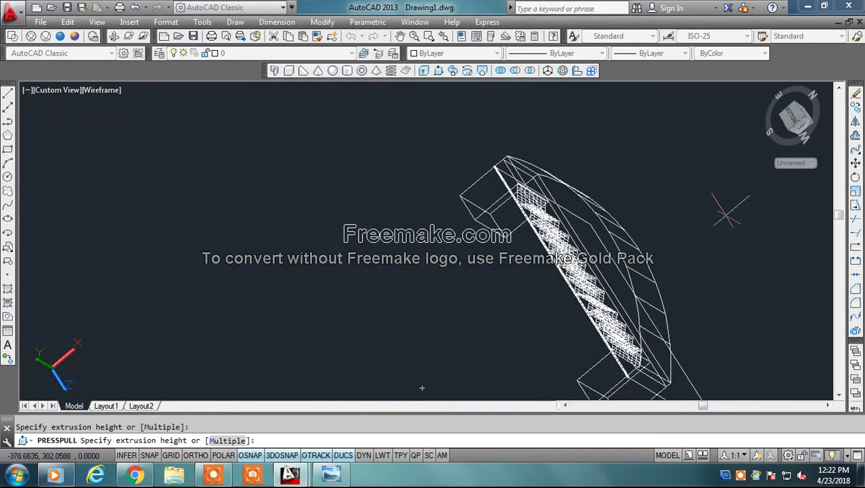
{"action": "type", "text": "100"}
{"action": "key", "text": "Return"}
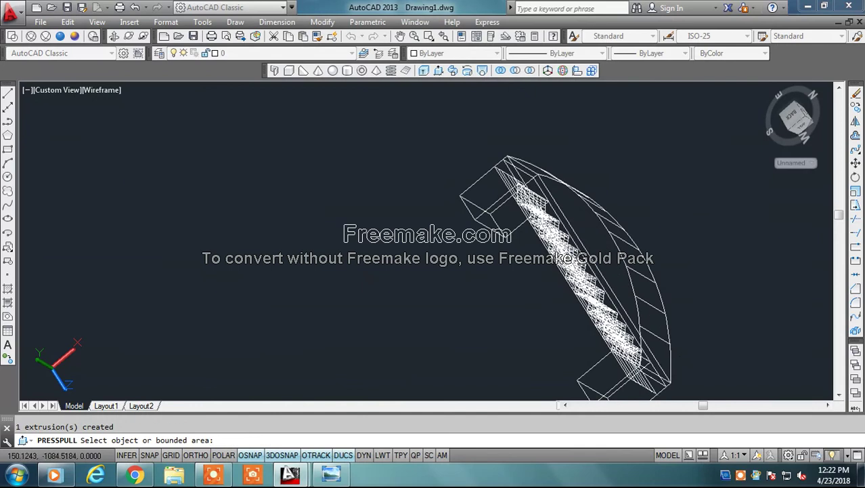
{"action": "key", "text": "Return"}
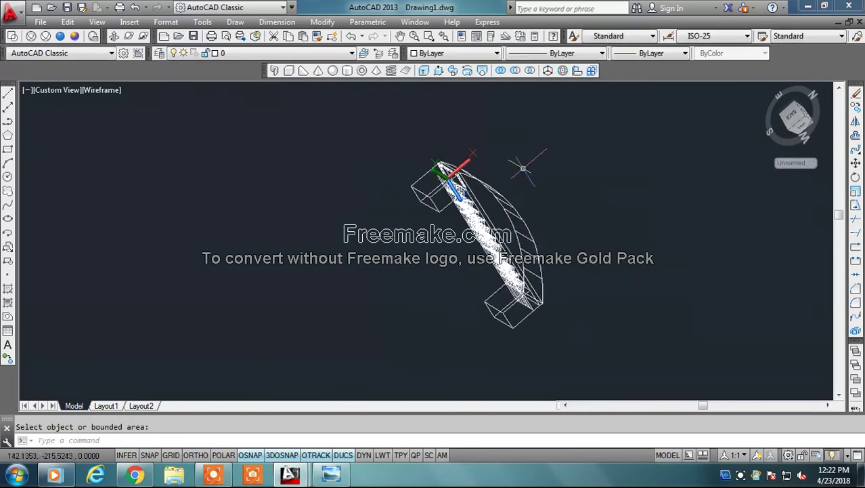
Draw a small rail-profile circle in open space left of the stepped slab
{"action": "left_click", "coordinate": [8, 177]}
{"action": "left_click", "coordinate": [43, 187]}
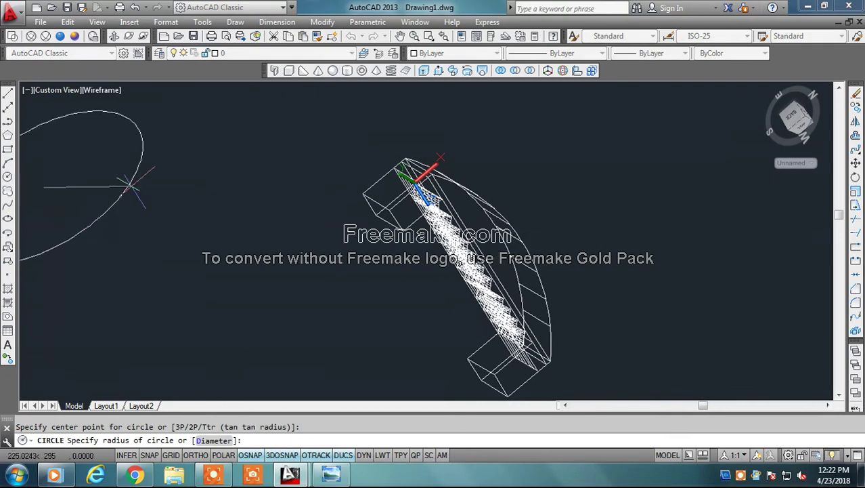
{"action": "scroll", "coordinate": [143, 184], "scroll_direction": "down", "scroll_amount": 4}
{"action": "scroll", "coordinate": [135, 184], "scroll_direction": "down", "scroll_amount": 2}
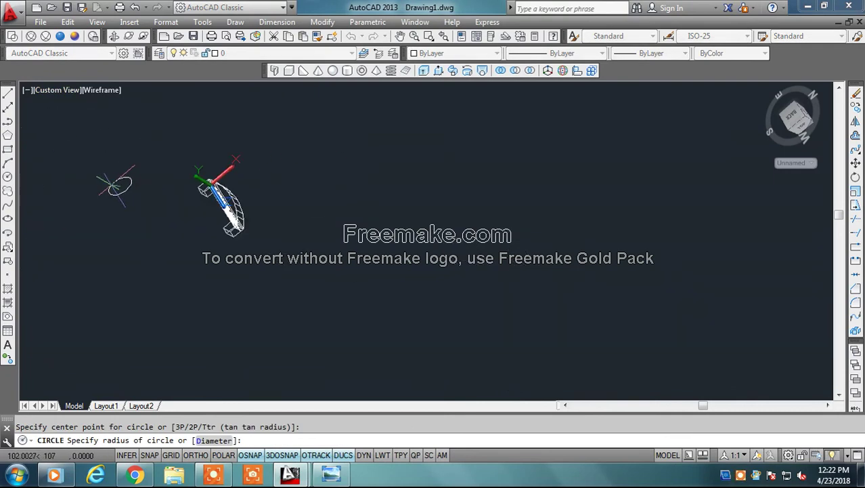
{"action": "scroll", "coordinate": [122, 183], "scroll_direction": "up", "scroll_amount": 4}
{"action": "scroll", "coordinate": [120, 166], "scroll_direction": "up", "scroll_amount": 4}
{"action": "scroll", "coordinate": [200, 169], "scroll_direction": "down", "scroll_amount": 4}
{"action": "scroll", "coordinate": [120, 187], "scroll_direction": "up", "scroll_amount": 1}
{"action": "scroll", "coordinate": [120, 185], "scroll_direction": "up", "scroll_amount": 2}
{"action": "scroll", "coordinate": [120, 184], "scroll_direction": "up", "scroll_amount": 1}
{"action": "scroll", "coordinate": [116, 182], "scroll_direction": "down", "scroll_amount": 3}
{"action": "scroll", "coordinate": [119, 185], "scroll_direction": "up", "scroll_amount": 2}
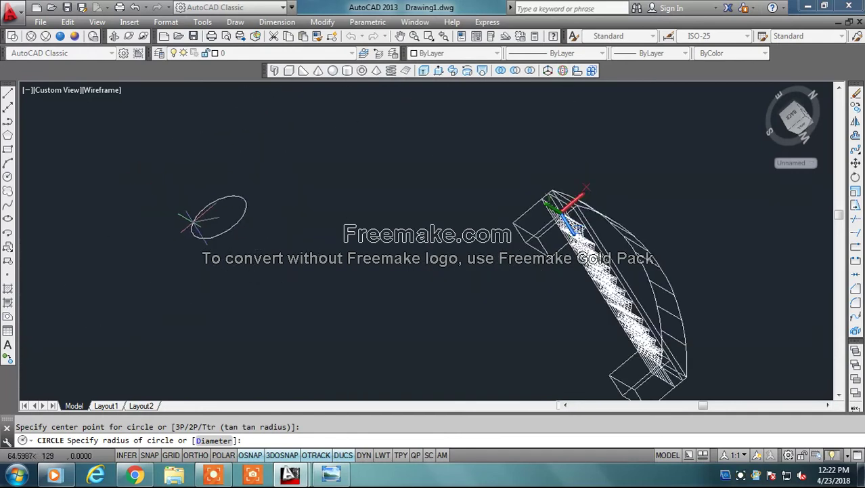
{"action": "scroll", "coordinate": [192, 218], "scroll_direction": "up", "scroll_amount": 4}
{"action": "scroll", "coordinate": [216, 217], "scroll_direction": "down", "scroll_amount": 3}
{"action": "scroll", "coordinate": [254, 216], "scroll_direction": "down", "scroll_amount": 2}
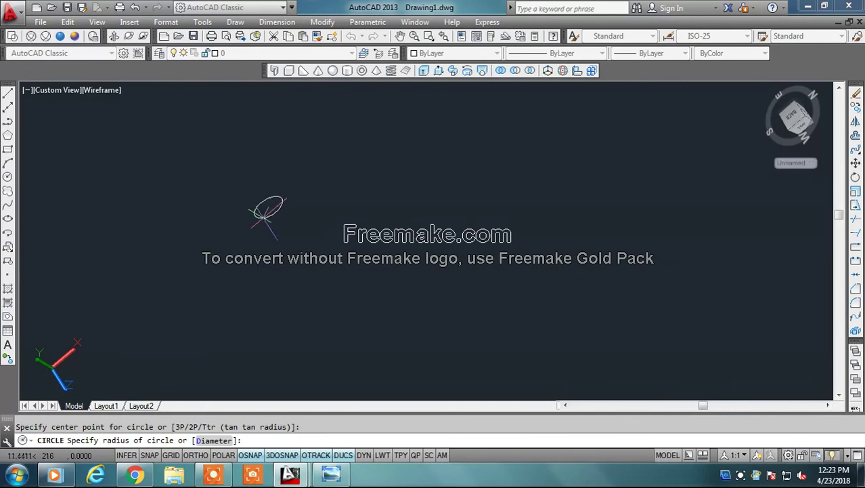
{"action": "left_click", "coordinate": [269, 210]}
{"action": "scroll", "coordinate": [214, 209], "scroll_direction": "down", "scroll_amount": 3}
{"action": "scroll", "coordinate": [216, 209], "scroll_direction": "down", "scroll_amount": 1}
{"action": "scroll", "coordinate": [220, 207], "scroll_direction": "up", "scroll_amount": 1}
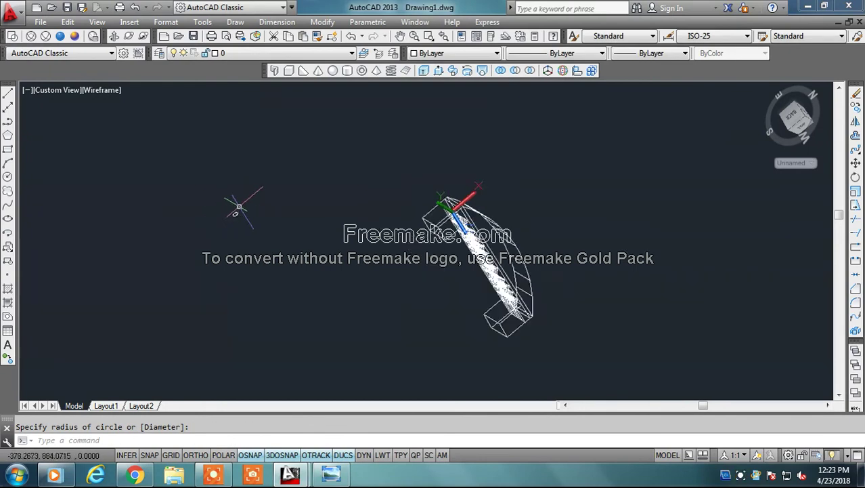
{"action": "scroll", "coordinate": [203, 213], "scroll_direction": "up", "scroll_amount": 1}
{"action": "scroll", "coordinate": [186, 220], "scroll_direction": "up", "scroll_amount": 1}
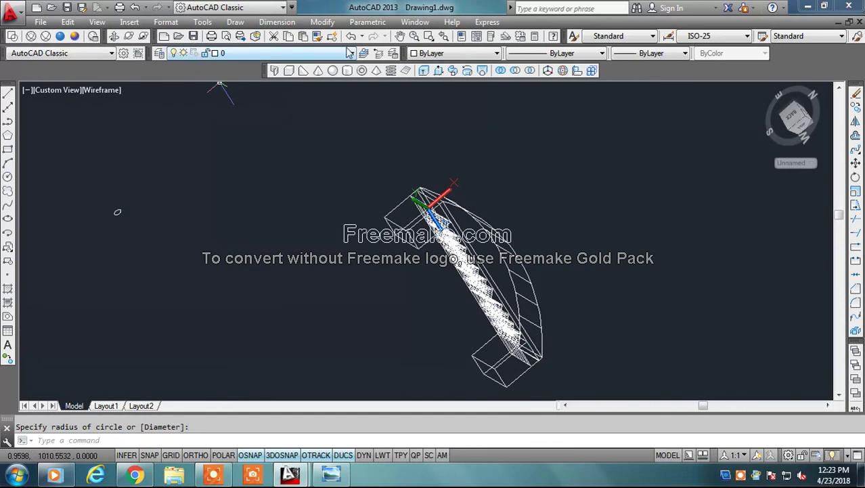
Cancel the stray sweep and start copying the small circle from its centre
{"action": "left_click", "coordinate": [453, 71]}
{"action": "key", "text": "Escape"}
{"action": "left_click", "coordinate": [856, 109]}
{"action": "left_click", "coordinate": [118, 212]}
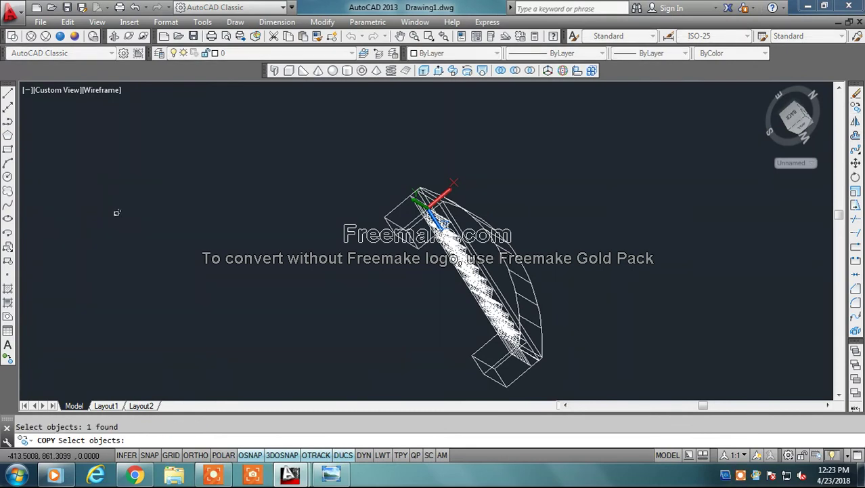
{"action": "key", "text": "Return"}
{"action": "left_click", "coordinate": [126, 204]}
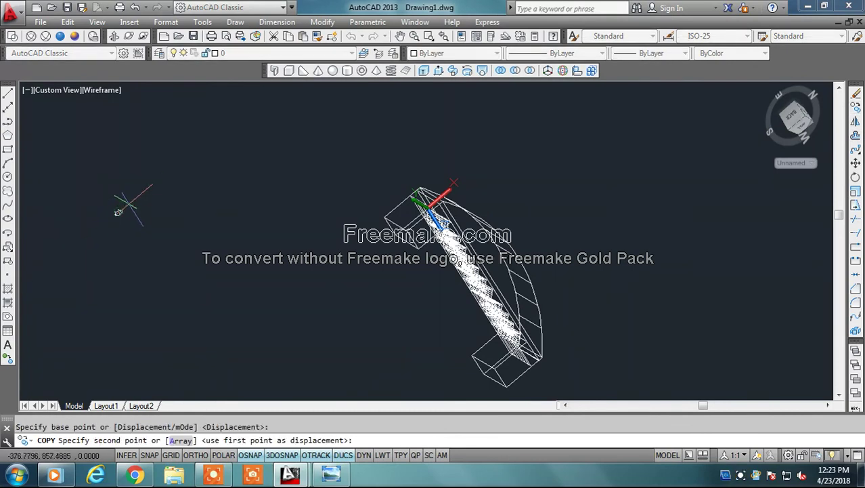
Place 13 copies of the small circle scattered left of the stair model
{"action": "left_click", "coordinate": [146, 204]}
{"action": "left_click", "coordinate": [173, 176]}
{"action": "left_click", "coordinate": [223, 195]}
{"action": "left_click", "coordinate": [221, 239]}
{"action": "left_click", "coordinate": [179, 277]}
{"action": "left_click", "coordinate": [111, 252]}
{"action": "left_click", "coordinate": [105, 196]}
{"action": "left_click", "coordinate": [172, 236]}
{"action": "left_click", "coordinate": [198, 199]}
{"action": "left_click", "coordinate": [185, 235]}
{"action": "left_click", "coordinate": [261, 203]}
{"action": "left_click", "coordinate": [228, 135]}
{"action": "left_click", "coordinate": [216, 146]}
{"action": "key", "text": "Escape"}
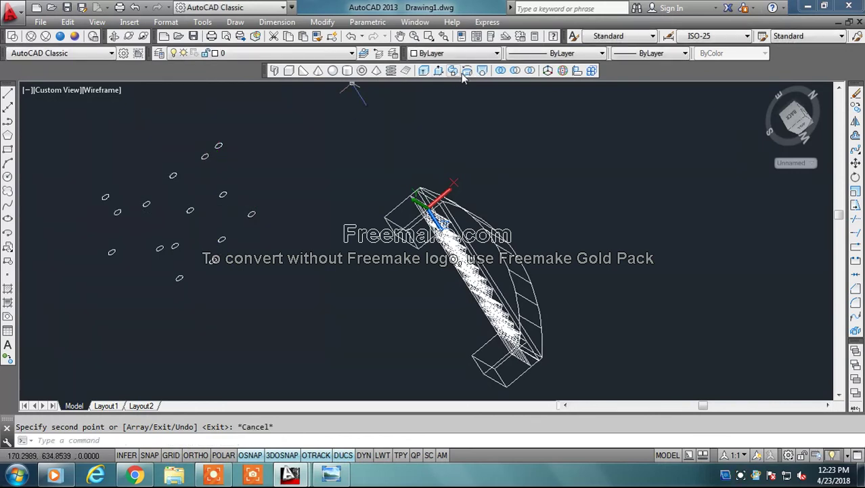
{"action": "left_click", "coordinate": [466, 72]}
Sweep the first small circle along the arc to form a curved rail
{"action": "left_click", "coordinate": [451, 71]}
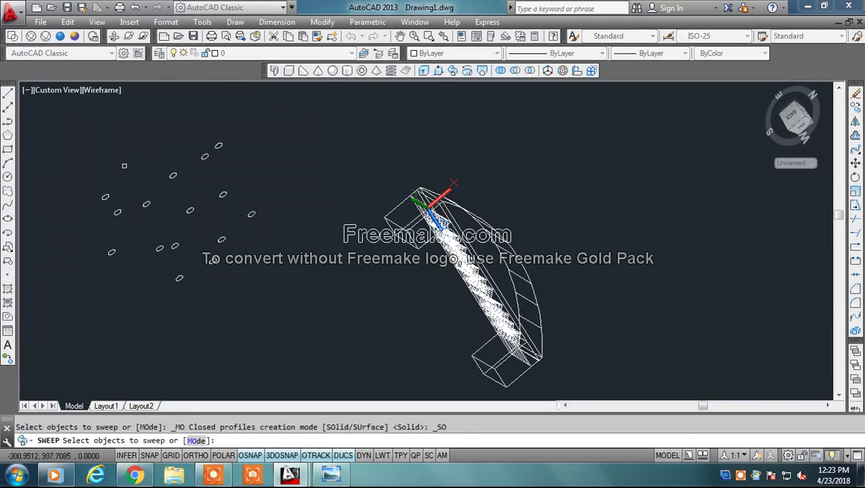
{"action": "left_click", "coordinate": [206, 156]}
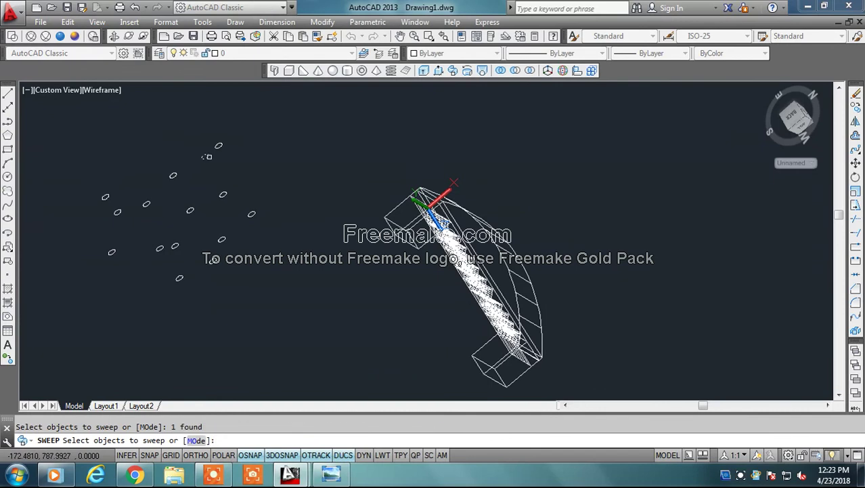
{"action": "key", "text": "Return"}
{"action": "left_click", "coordinate": [507, 258]}
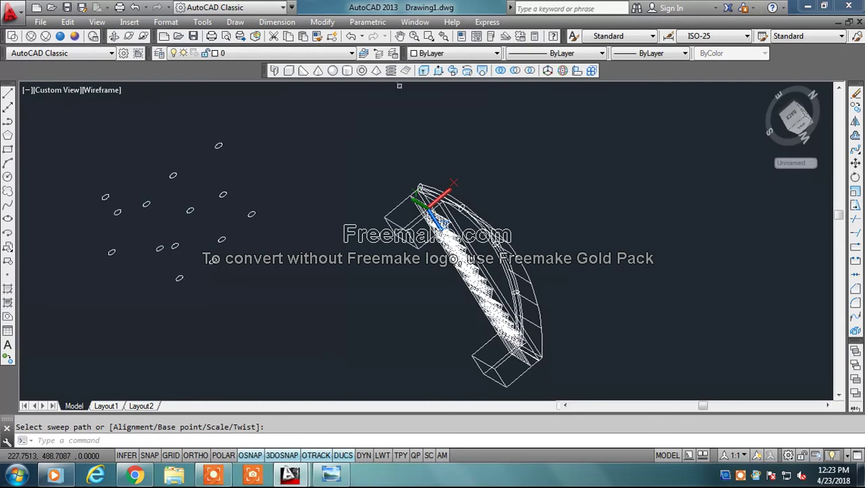
Select two more small circles as sweep profiles, then cancel the unfinished sweep
{"action": "left_click", "coordinate": [439, 70]}
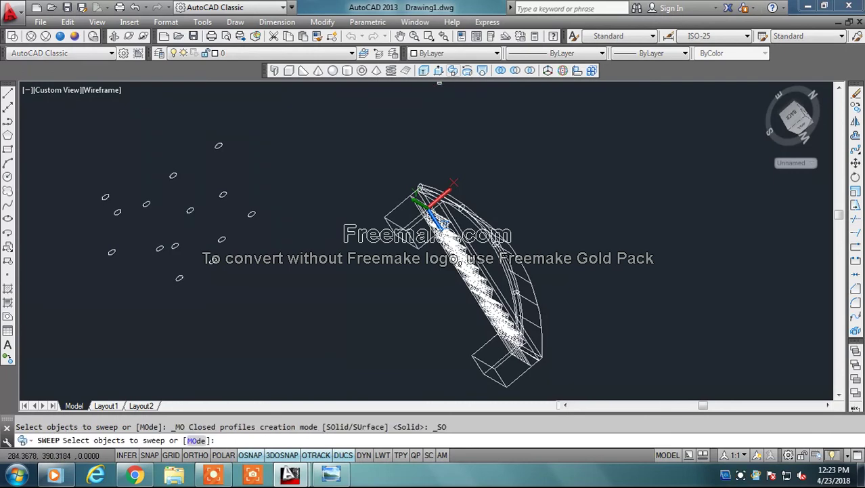
{"action": "left_click", "coordinate": [218, 146]}
{"action": "key", "text": "Return"}
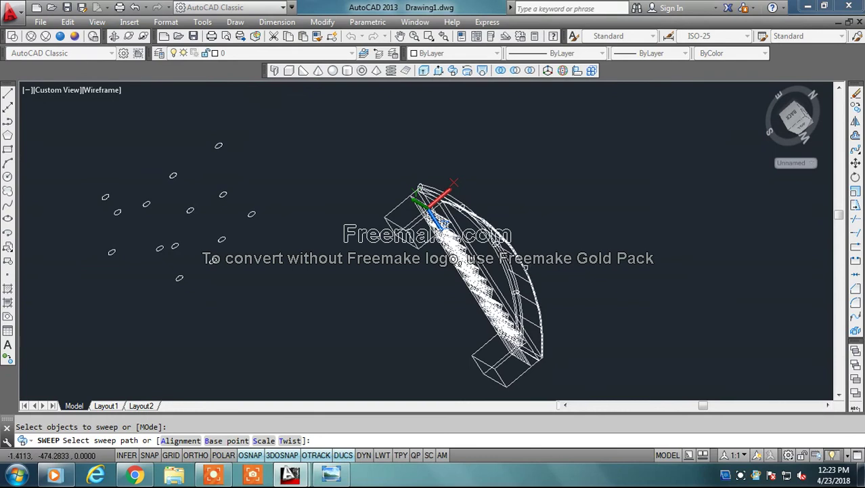
{"action": "left_click", "coordinate": [454, 71]}
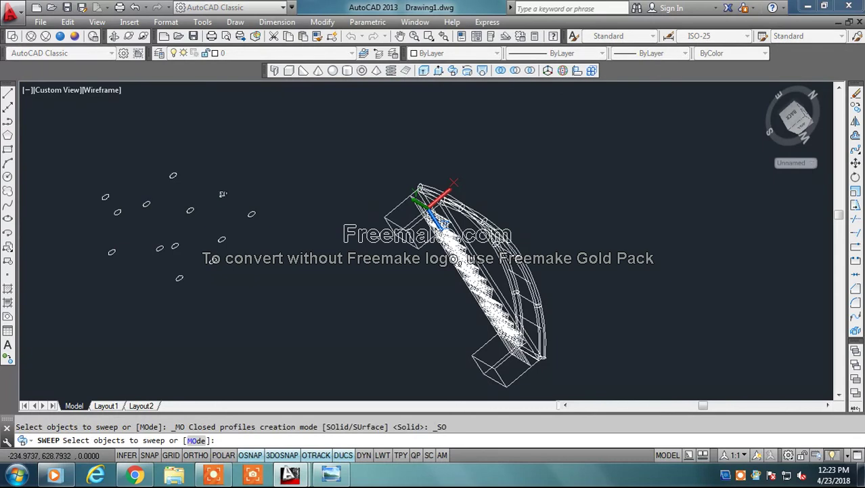
{"action": "left_click", "coordinate": [222, 194]}
{"action": "key", "text": "Return"}
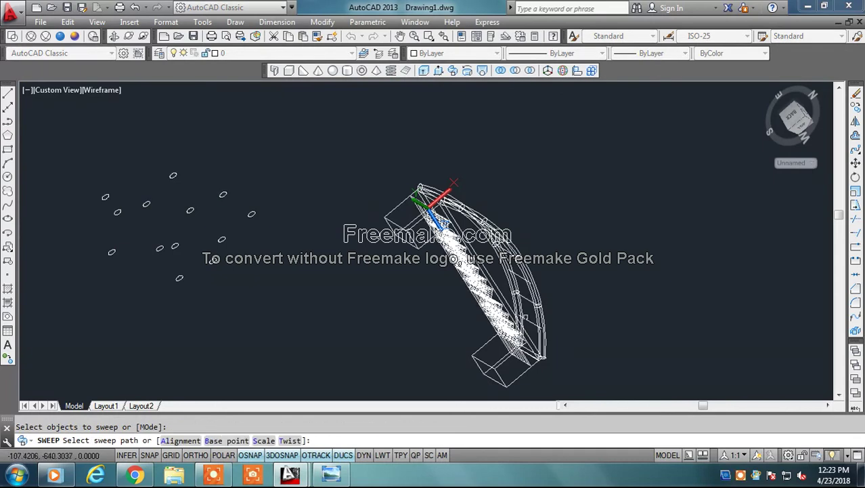
{"action": "key", "text": "Escape"}
Sweep two more small circles along the arc, using Repeat Sweep for the second
{"action": "left_click", "coordinate": [453, 71]}
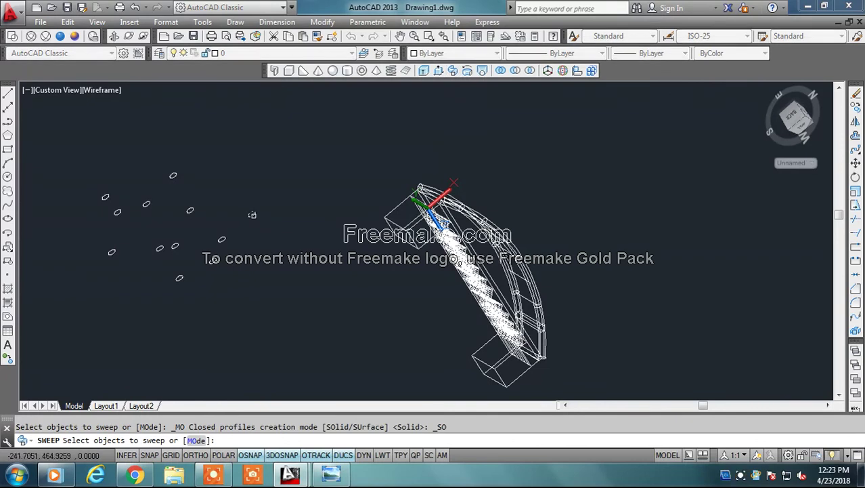
{"action": "left_click", "coordinate": [251, 215]}
{"action": "key", "text": "Return"}
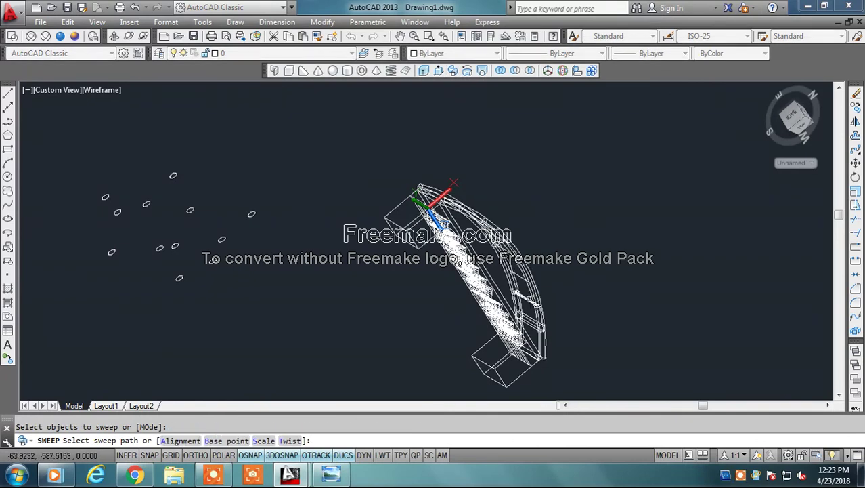
{"action": "left_click", "coordinate": [528, 298]}
{"action": "right_click", "coordinate": [510, 301]}
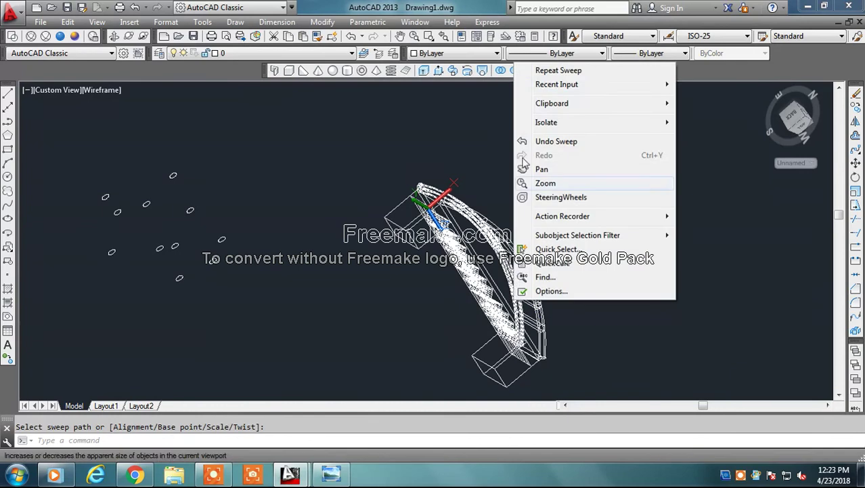
{"action": "left_click", "coordinate": [534, 68]}
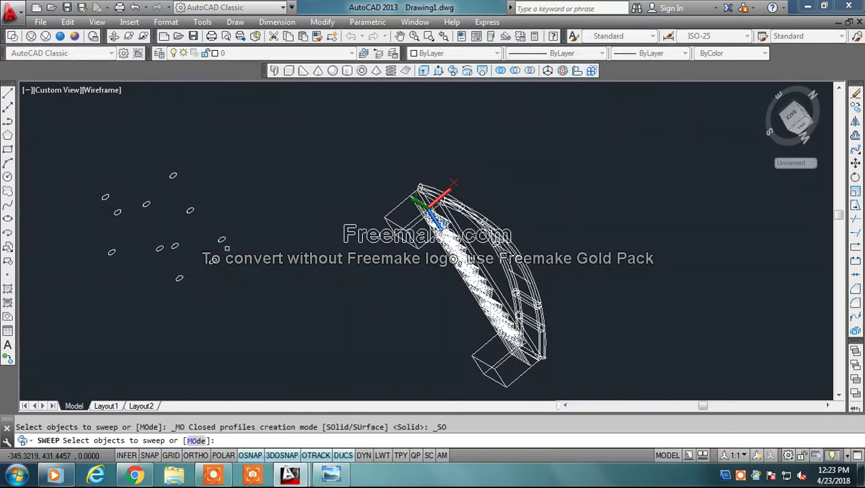
{"action": "left_click", "coordinate": [222, 241]}
{"action": "key", "text": "Return"}
{"action": "left_click", "coordinate": [532, 305]}
Repeat Sweep on another small circle with the arc as its path
{"action": "right_click", "coordinate": [373, 151]}
{"action": "left_click", "coordinate": [406, 160]}
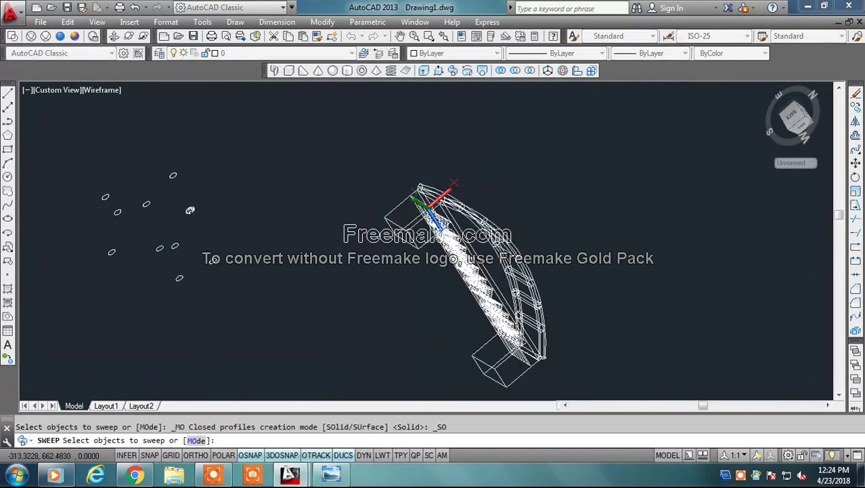
{"action": "left_click", "coordinate": [190, 210]}
{"action": "key", "text": "Return"}
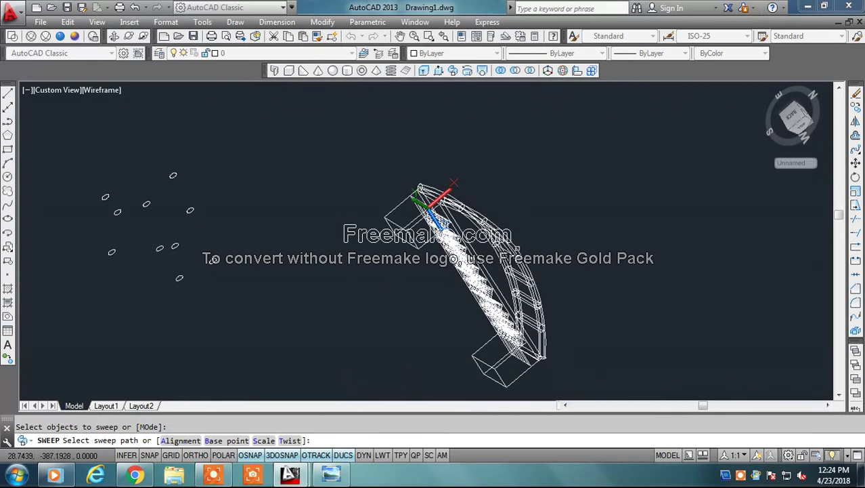
{"action": "left_click", "coordinate": [535, 304]}
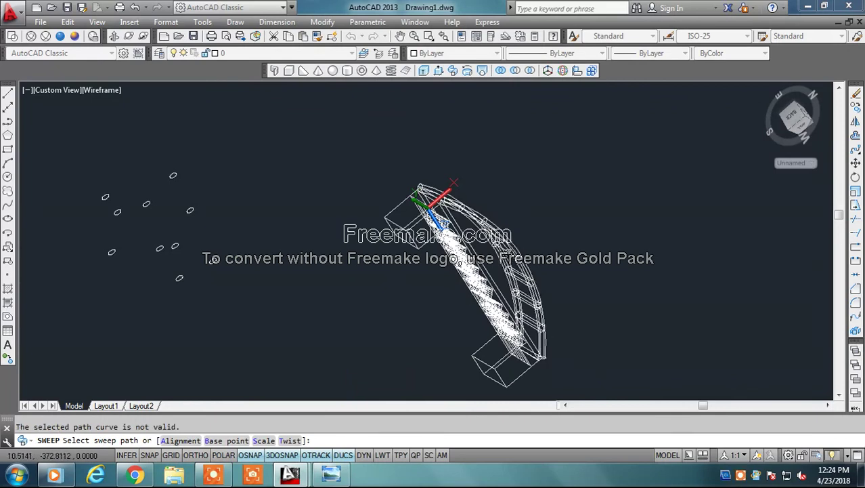
Zoom and orbit the stair model to a more upright view
{"action": "scroll", "coordinate": [524, 242], "scroll_direction": "up", "scroll_amount": 2}
{"action": "scroll", "coordinate": [478, 299], "scroll_direction": "up", "scroll_amount": 3}
{"action": "scroll", "coordinate": [476, 302], "scroll_direction": "up", "scroll_amount": 3}
{"action": "scroll", "coordinate": [455, 178], "scroll_direction": "down", "scroll_amount": 1}
{"action": "scroll", "coordinate": [473, 197], "scroll_direction": "down", "scroll_amount": 2}
{"action": "scroll", "coordinate": [553, 209], "scroll_direction": "down", "scroll_amount": 2}
{"action": "scroll", "coordinate": [448, 122], "scroll_direction": "up", "scroll_amount": 2}
{"action": "scroll", "coordinate": [448, 121], "scroll_direction": "down", "scroll_amount": 2}
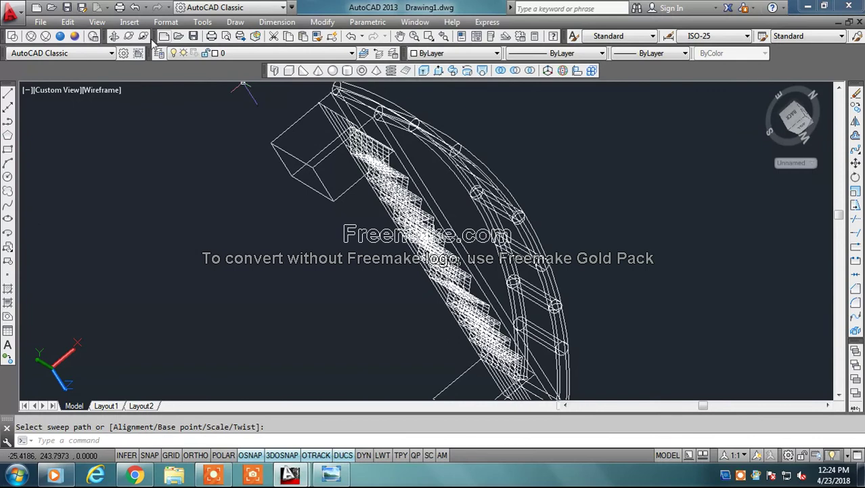
{"action": "scroll", "coordinate": [424, 139], "scroll_direction": "down", "scroll_amount": 3}
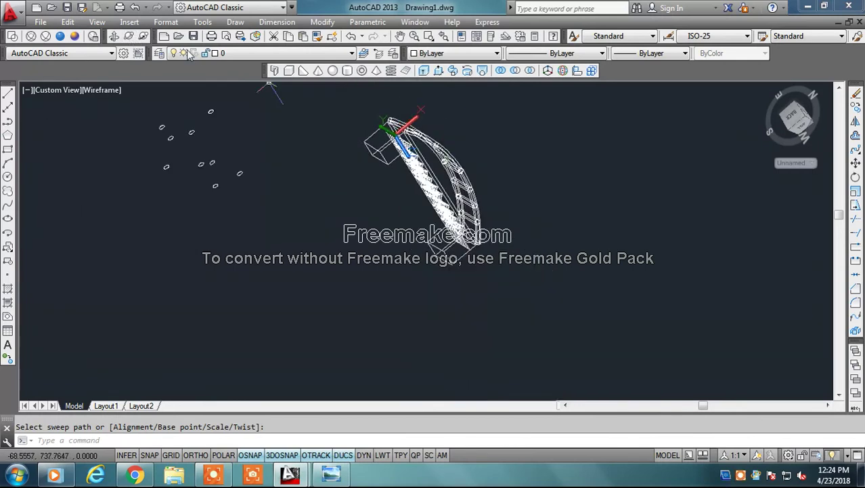
{"action": "left_click", "coordinate": [128, 36]}
{"action": "mouse_move", "coordinate": [382, 247]}
{"action": "left_mouse_down"}
{"action": "mouse_move", "coordinate": [405, 252]}
{"action": "mouse_move", "coordinate": [401, 284]}
{"action": "mouse_move", "coordinate": [411, 201]}
{"action": "mouse_move", "coordinate": [429, 184]}
{"action": "mouse_move", "coordinate": [470, 210]}
{"action": "left_mouse_up"}
{"action": "key", "text": "Escape"}
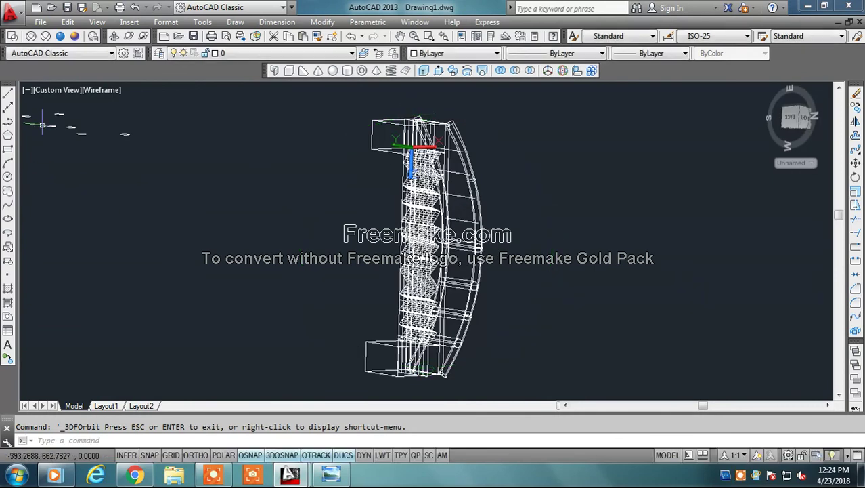
Sweep the last two small circles along the arc as rails
{"action": "left_click", "coordinate": [453, 72]}
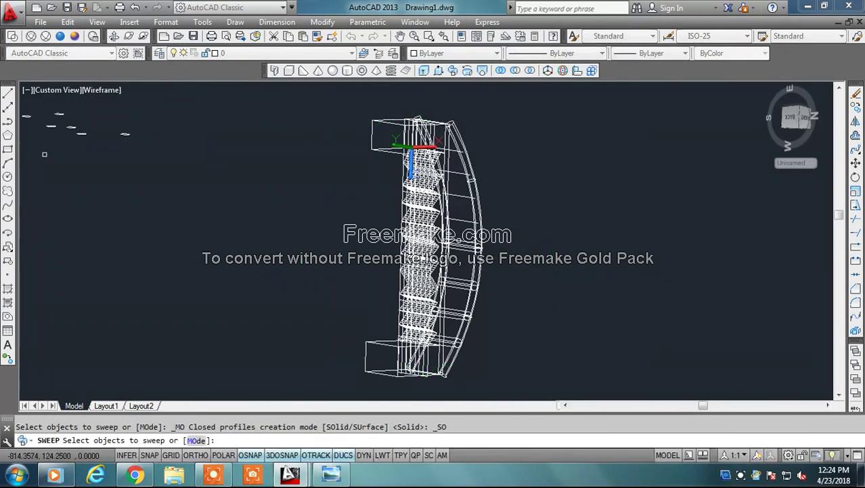
{"action": "left_click", "coordinate": [126, 133]}
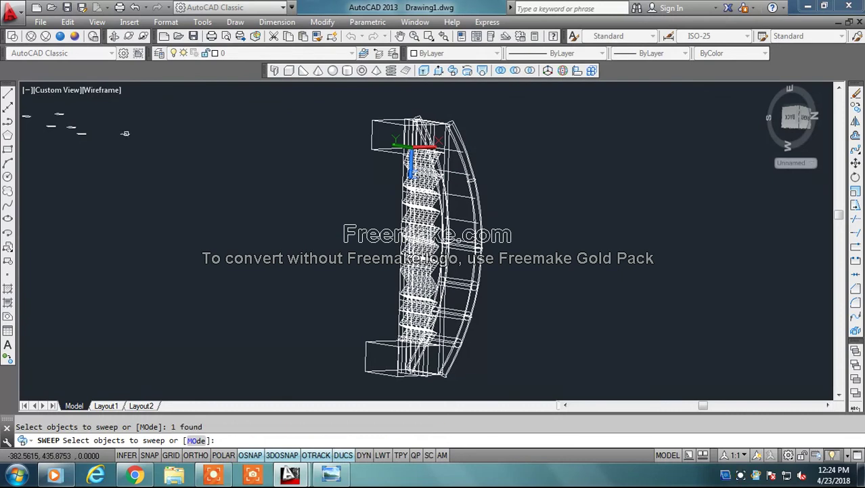
{"action": "key", "text": "Return"}
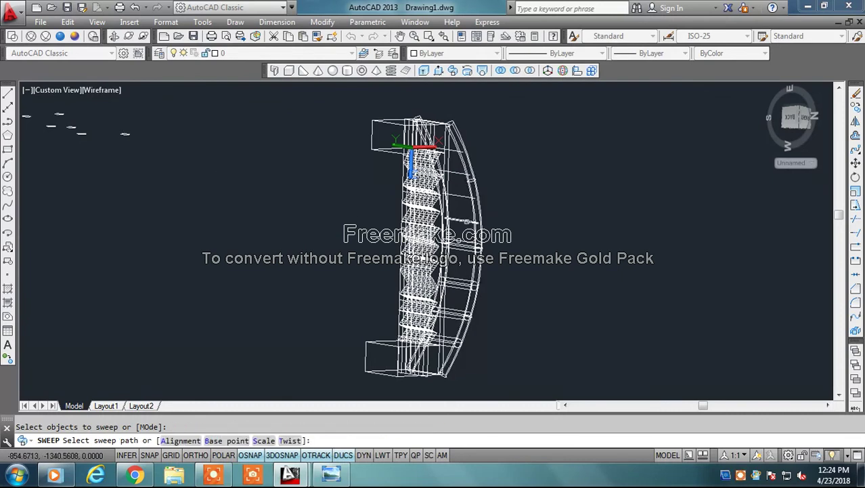
{"action": "left_click", "coordinate": [478, 223]}
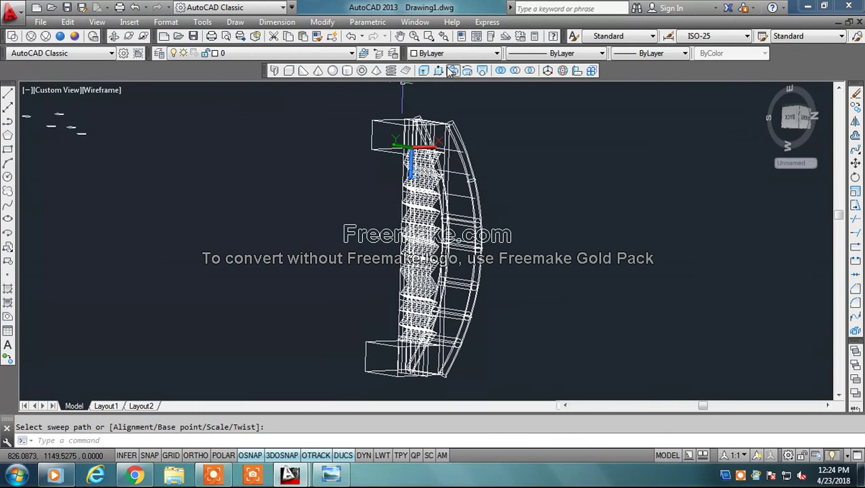
{"action": "left_click", "coordinate": [452, 72]}
{"action": "left_click", "coordinate": [72, 127]}
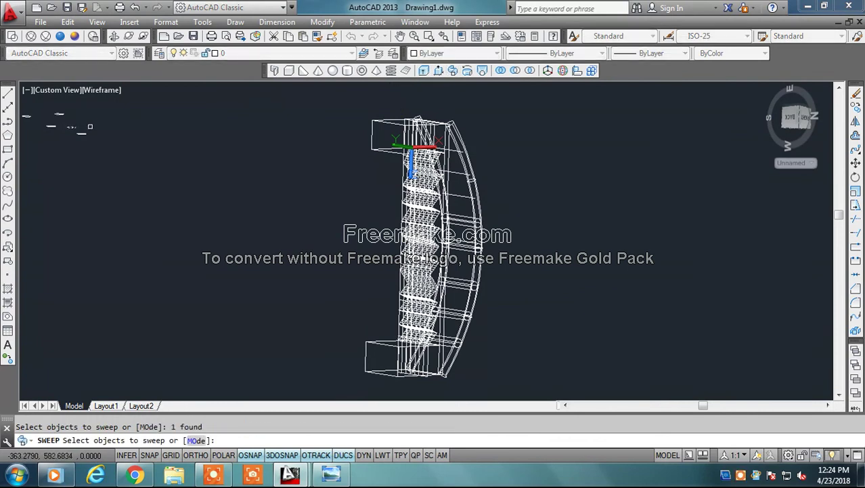
{"action": "key", "text": "Return"}
{"action": "left_click", "coordinate": [463, 195]}
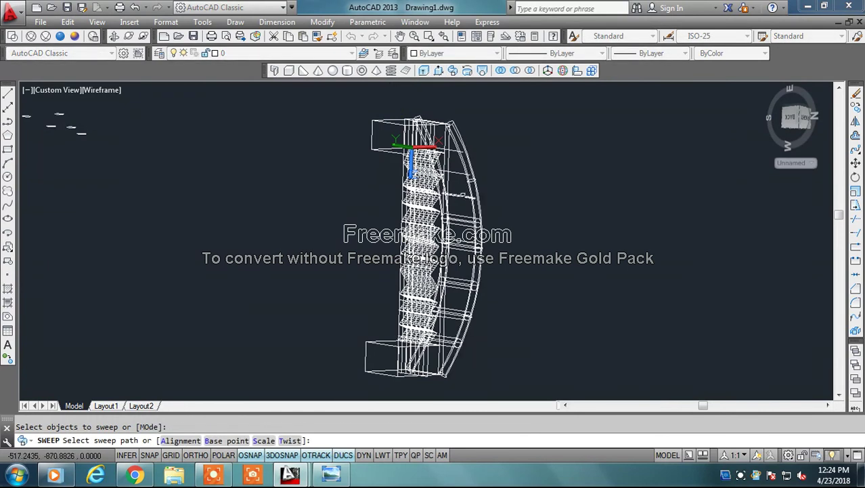
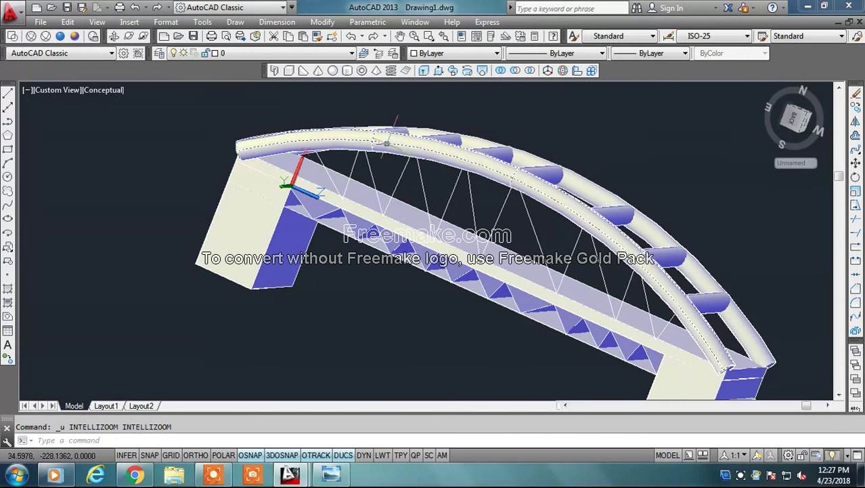
Copy both hanger-cable sets and shift the copy along the arch to crisscross the cables
{"action": "left_click", "coordinate": [856, 107]}
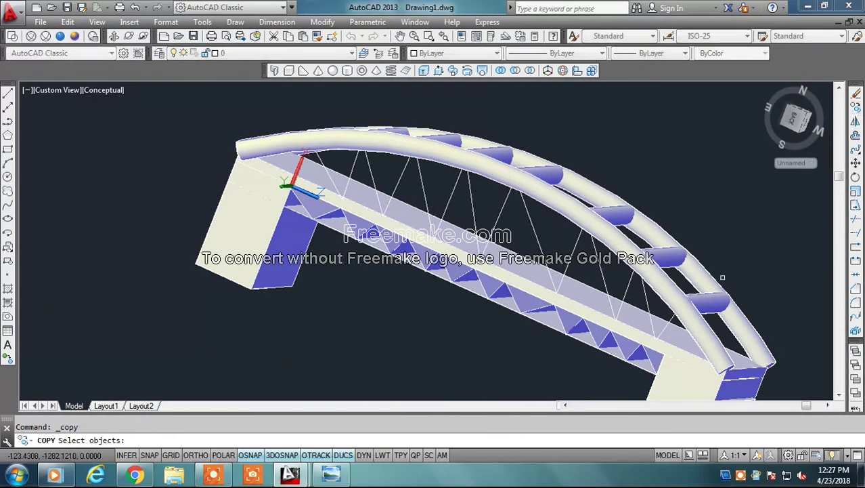
{"action": "left_click", "coordinate": [663, 330]}
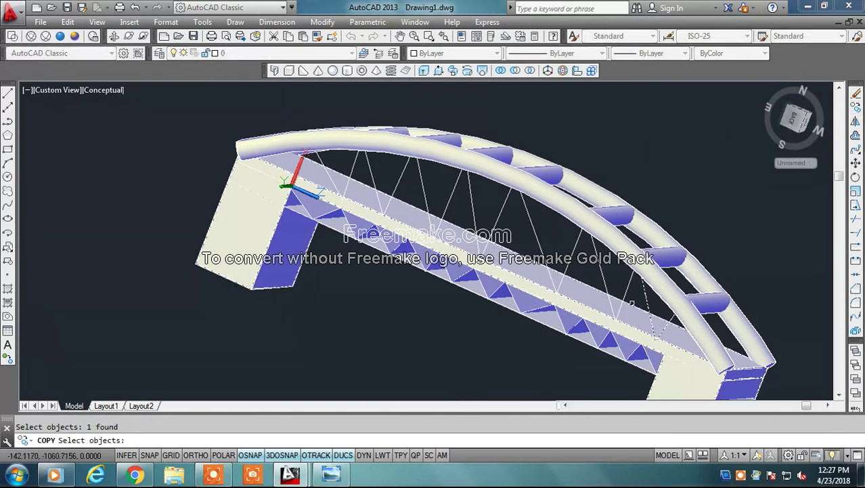
{"action": "left_click", "coordinate": [622, 296]}
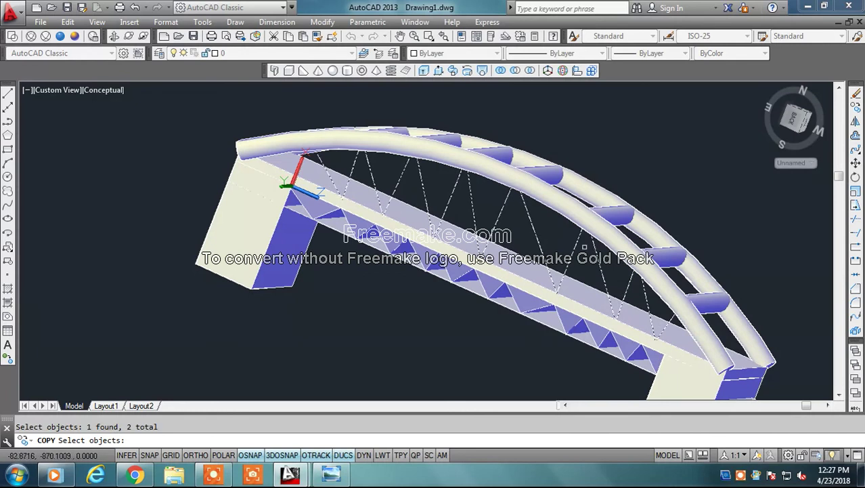
{"action": "key", "text": "Return"}
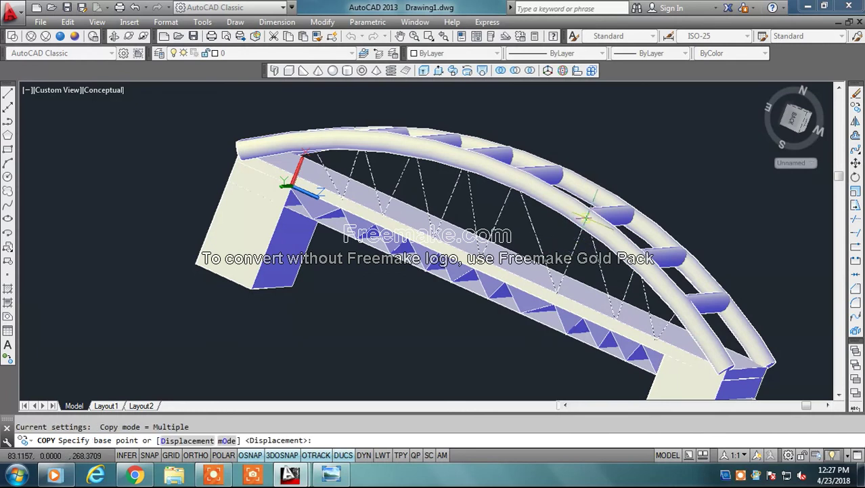
{"action": "left_click", "coordinate": [586, 217]}
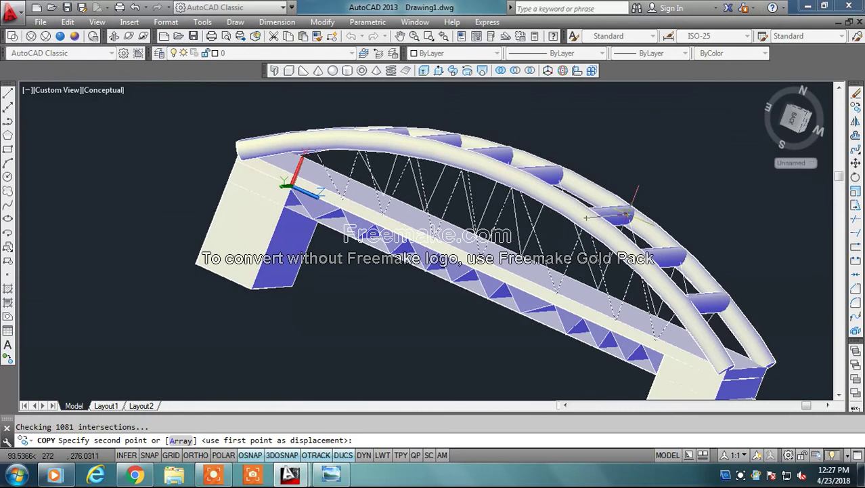
{"action": "left_click", "coordinate": [654, 230]}
{"action": "right_click", "coordinate": [677, 196]}
{"action": "left_click", "coordinate": [678, 197]}
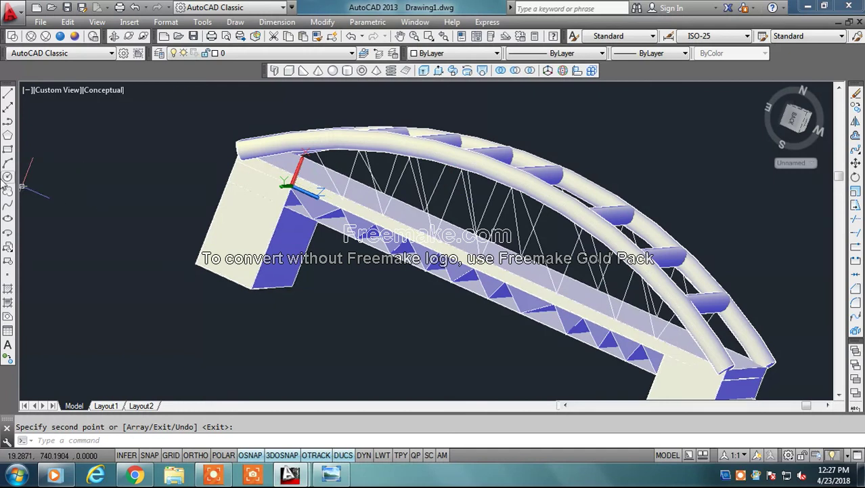
{"action": "left_click", "coordinate": [7, 177]}
Draw a small circle just left of the bridge
{"action": "left_click", "coordinate": [100, 175]}
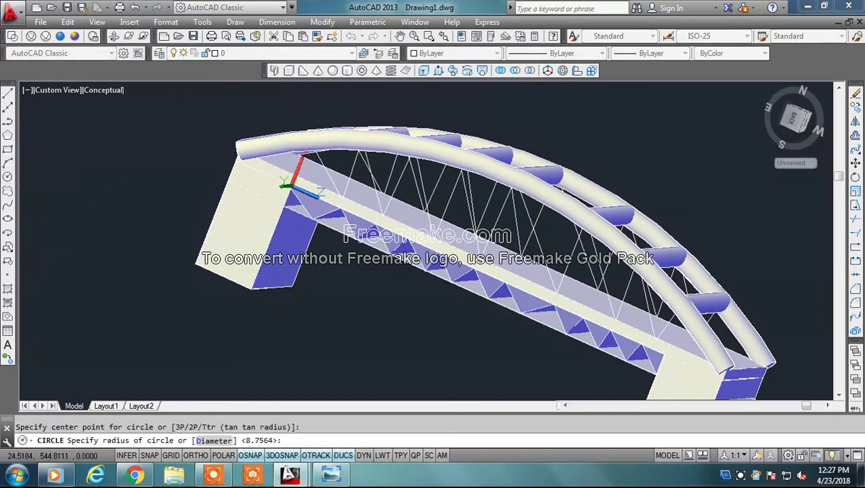
{"action": "key", "text": "Escape"}
{"action": "key", "text": "Return"}
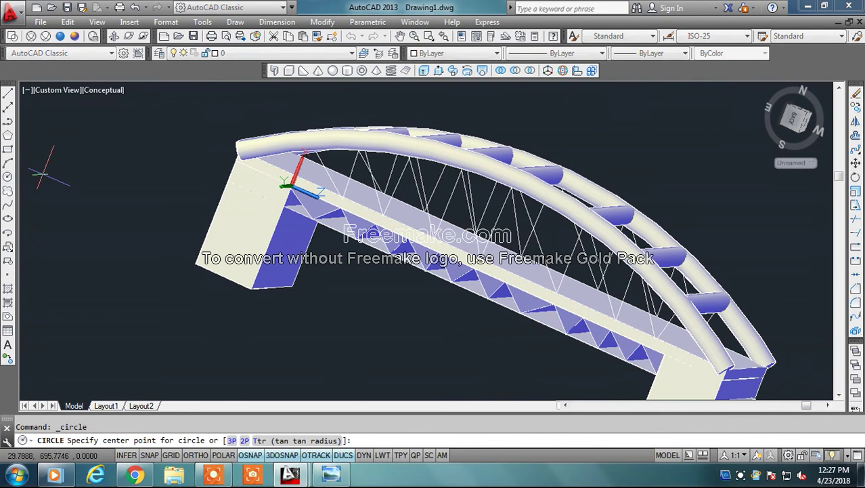
{"action": "left_click", "coordinate": [74, 183]}
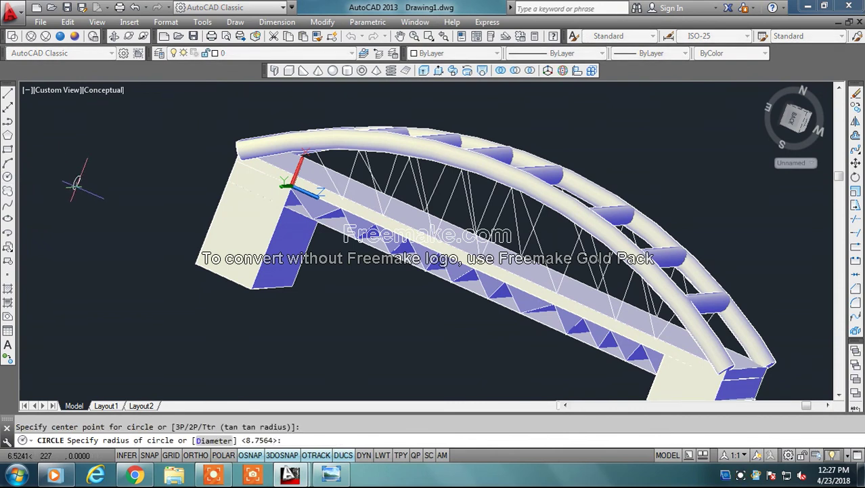
{"action": "left_click", "coordinate": [77, 182]}
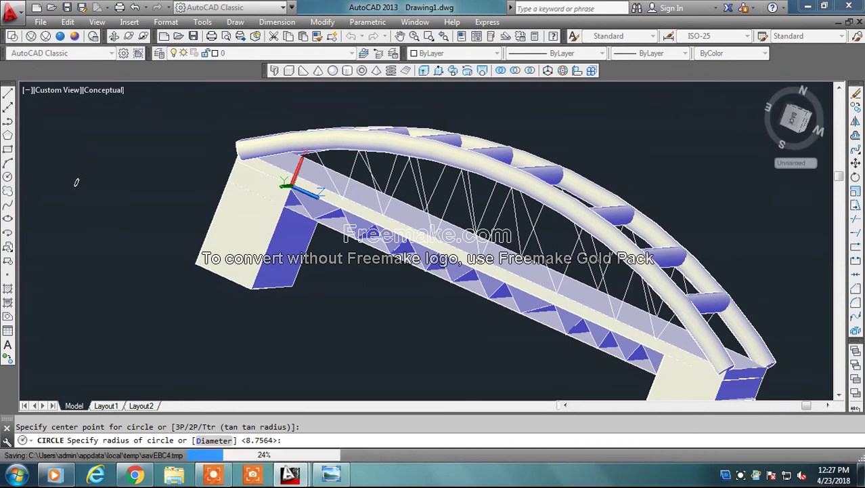
Change the new circle's radius to 1 in Quick Properties
{"action": "left_click", "coordinate": [76, 183]}
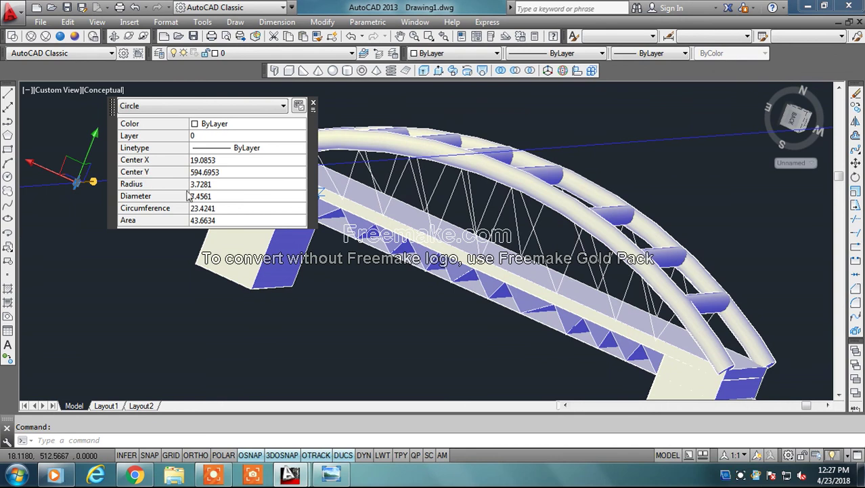
{"action": "left_click", "coordinate": [211, 184]}
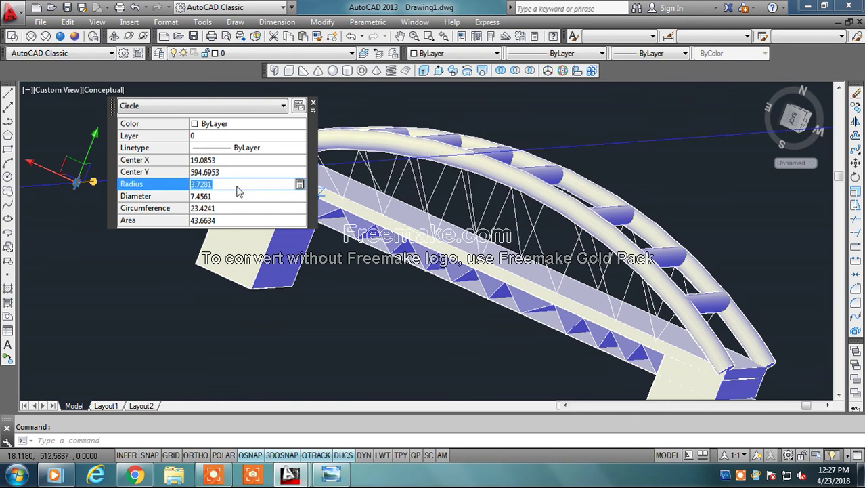
{"action": "left_click", "coordinate": [237, 184]}
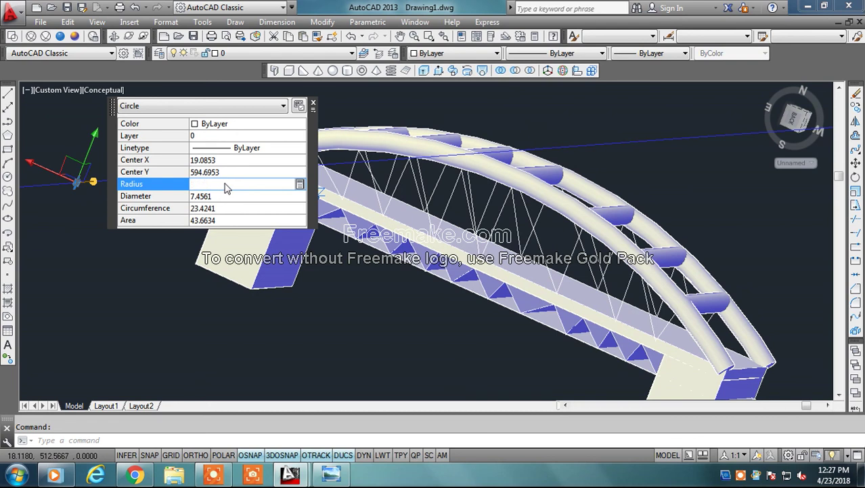
{"action": "type", "text": "1"}
{"action": "key", "text": "Tab"}
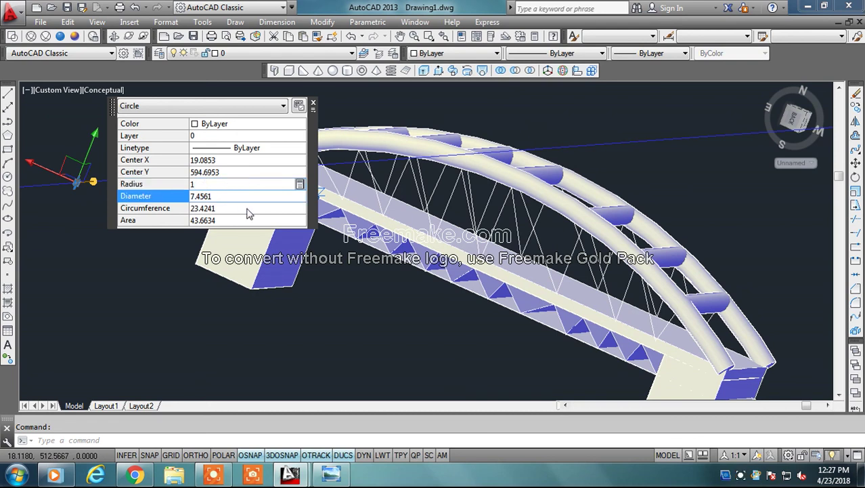
{"action": "left_click", "coordinate": [313, 104]}
{"action": "key", "text": "Escape"}
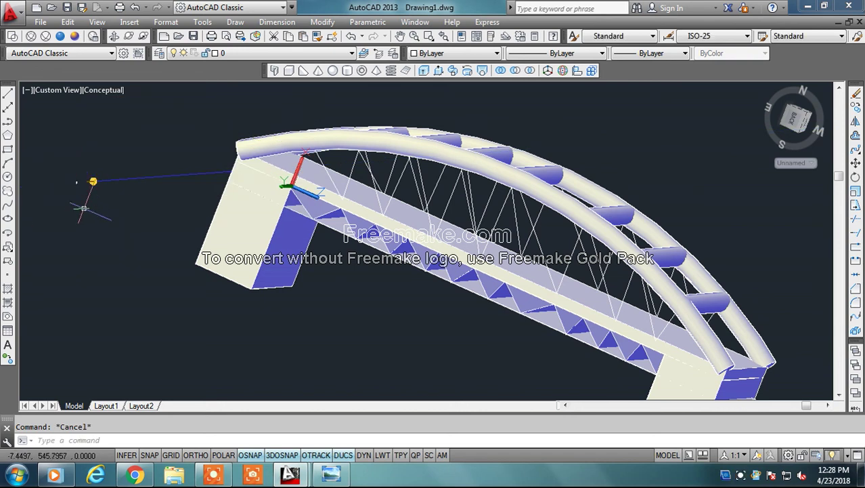
{"action": "left_click", "coordinate": [70, 184]}
{"action": "key", "text": "Escape"}
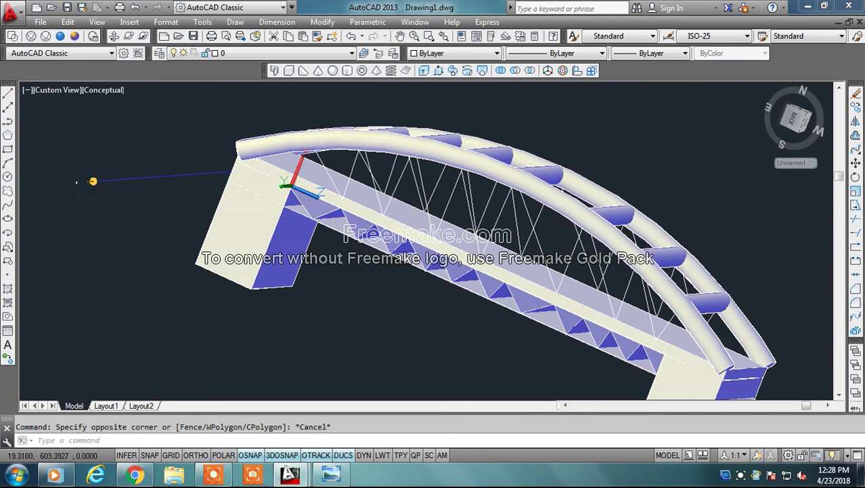
Zoom to the small circle and change its radius from 1 to 1.5 (diameter 3)
{"action": "scroll", "coordinate": [70, 183], "scroll_direction": "up", "scroll_amount": 5}
{"action": "scroll", "coordinate": [71, 177], "scroll_direction": "up", "scroll_amount": 3}
{"action": "scroll", "coordinate": [71, 177], "scroll_direction": "down", "scroll_amount": 2}
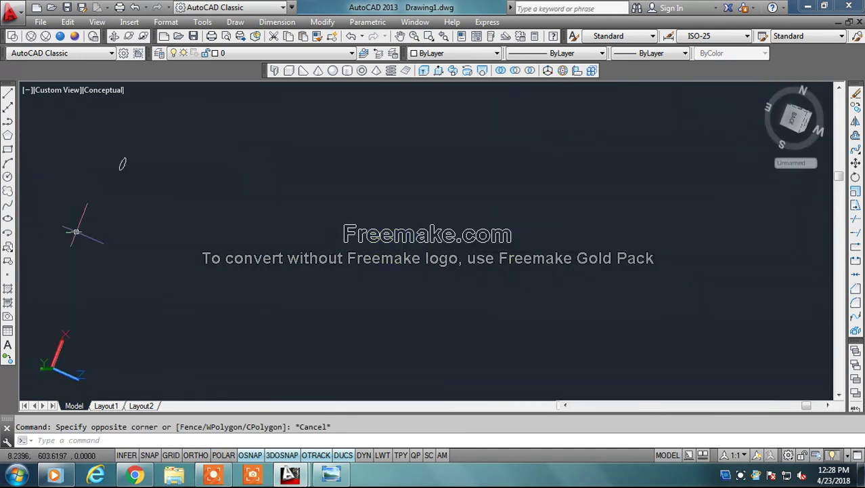
{"action": "scroll", "coordinate": [77, 253], "scroll_direction": "down", "scroll_amount": 2}
{"action": "scroll", "coordinate": [82, 255], "scroll_direction": "down", "scroll_amount": 2}
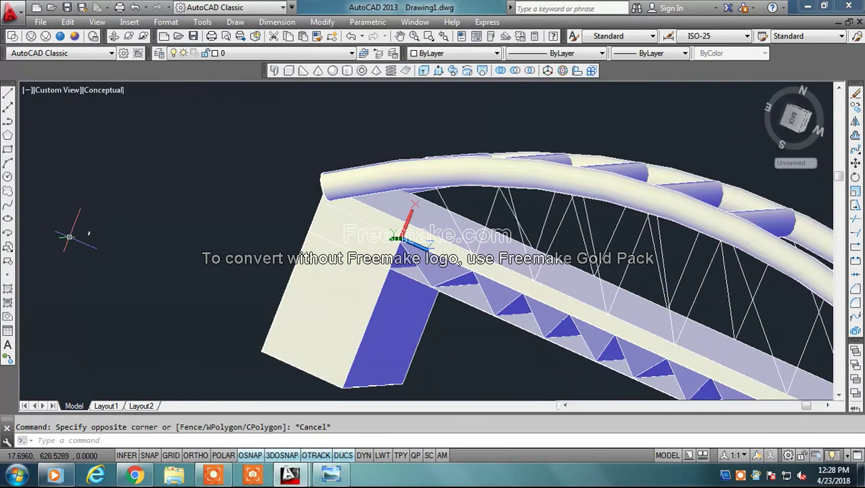
{"action": "scroll", "coordinate": [70, 236], "scroll_direction": "up", "scroll_amount": 2}
{"action": "scroll", "coordinate": [69, 236], "scroll_direction": "up", "scroll_amount": 2}
{"action": "scroll", "coordinate": [70, 237], "scroll_direction": "up", "scroll_amount": 1}
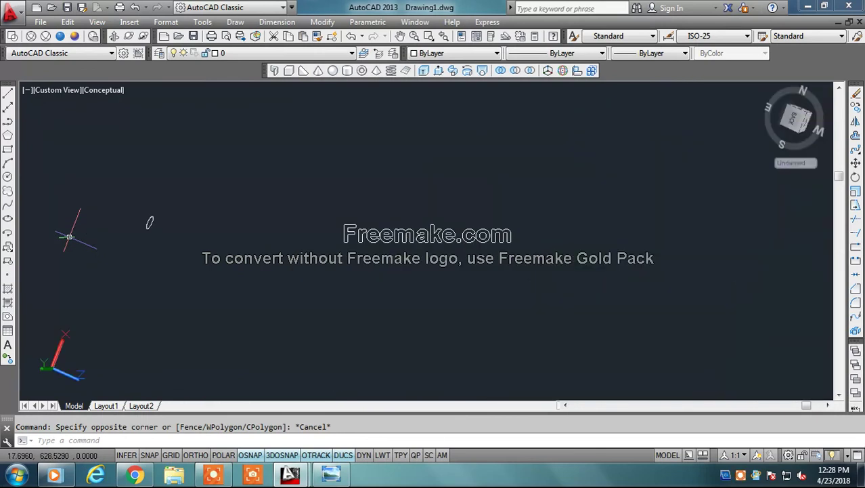
{"action": "left_click", "coordinate": [149, 222]}
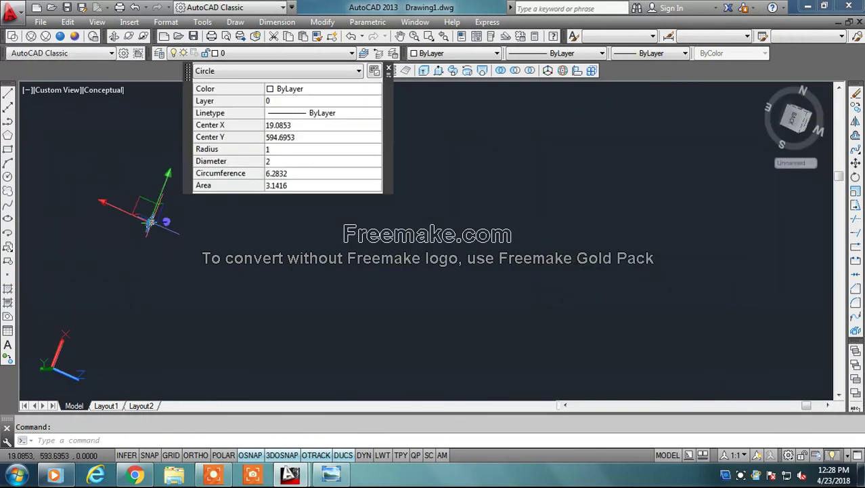
{"action": "left_click", "coordinate": [274, 149]}
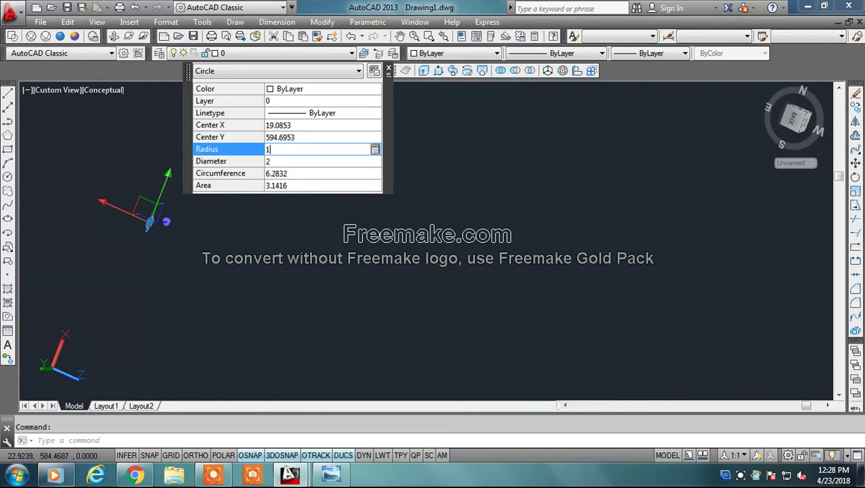
{"action": "type", "text": ".5"}
{"action": "key", "text": "Tab"}
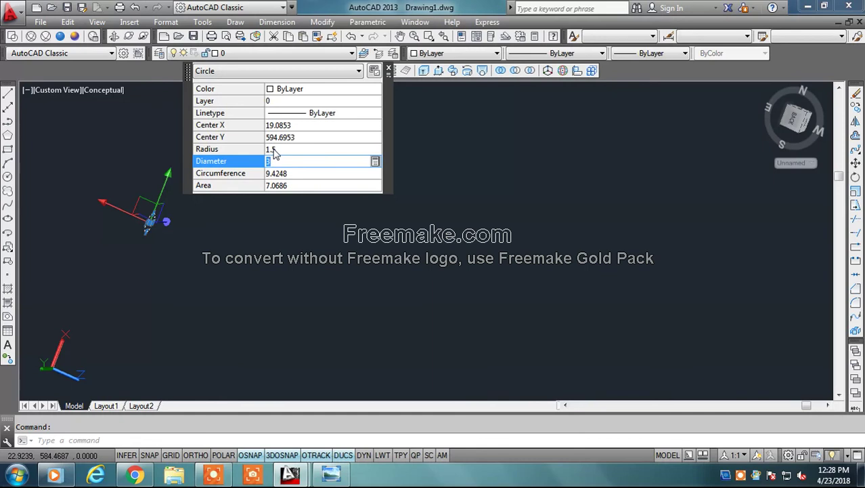
{"action": "key", "text": "Tab"}
{"action": "key", "text": "Tab"}
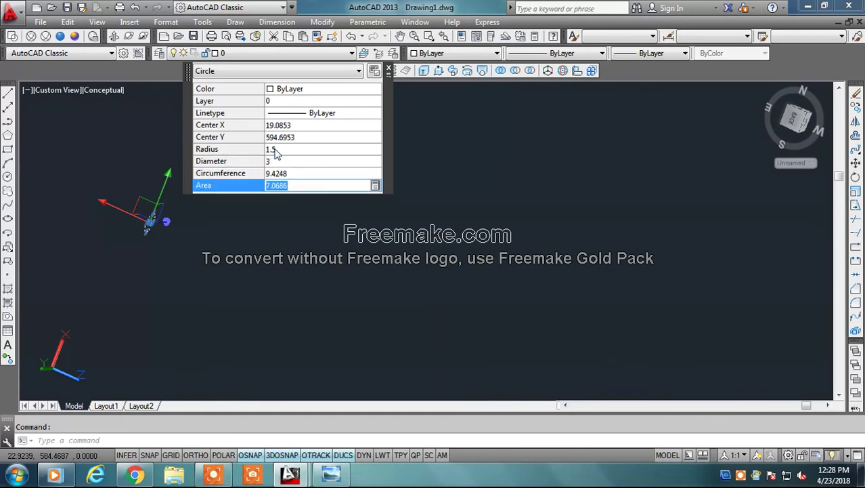
{"action": "left_click", "coordinate": [390, 70]}
{"action": "scroll", "coordinate": [226, 234], "scroll_direction": "down", "scroll_amount": 2}
{"action": "scroll", "coordinate": [217, 235], "scroll_direction": "down", "scroll_amount": 2}
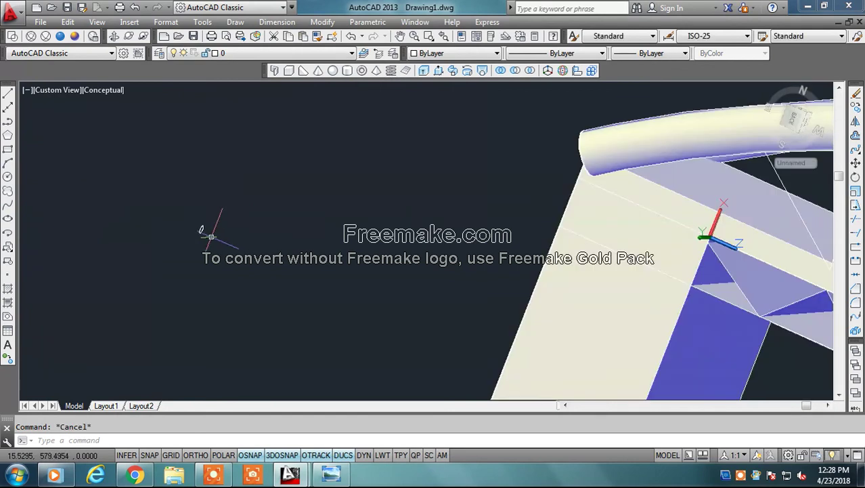
{"action": "scroll", "coordinate": [203, 234], "scroll_direction": "down", "scroll_amount": 3}
{"action": "scroll", "coordinate": [196, 234], "scroll_direction": "up", "scroll_amount": 2}
{"action": "scroll", "coordinate": [210, 227], "scroll_direction": "up", "scroll_amount": 1}
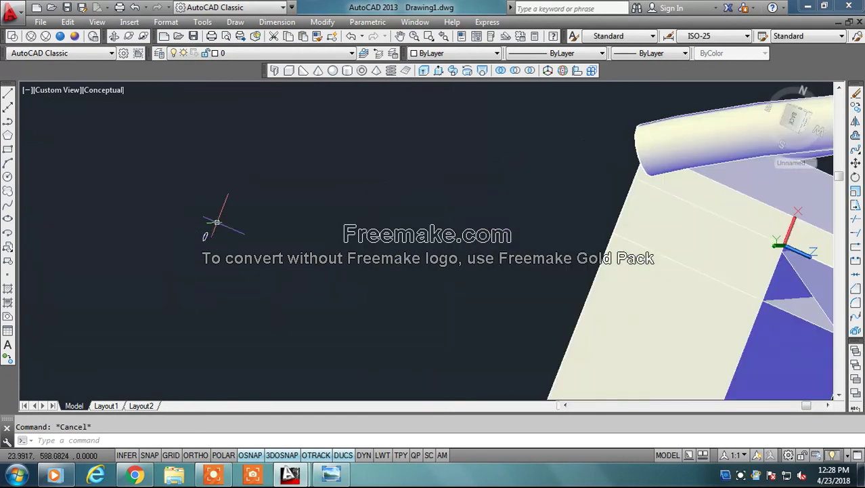
{"action": "left_click", "coordinate": [855, 107]}
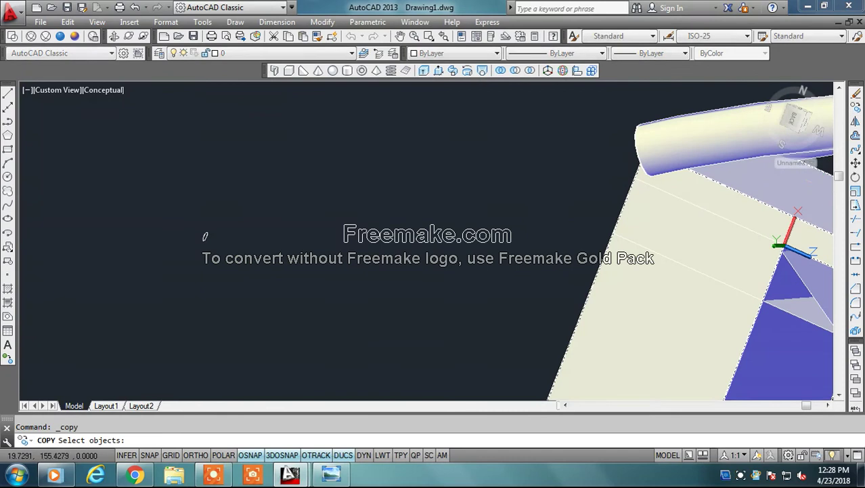
Copy the small circle repeatedly into a scattered cluster beside the bridge
{"action": "left_click", "coordinate": [205, 236]}
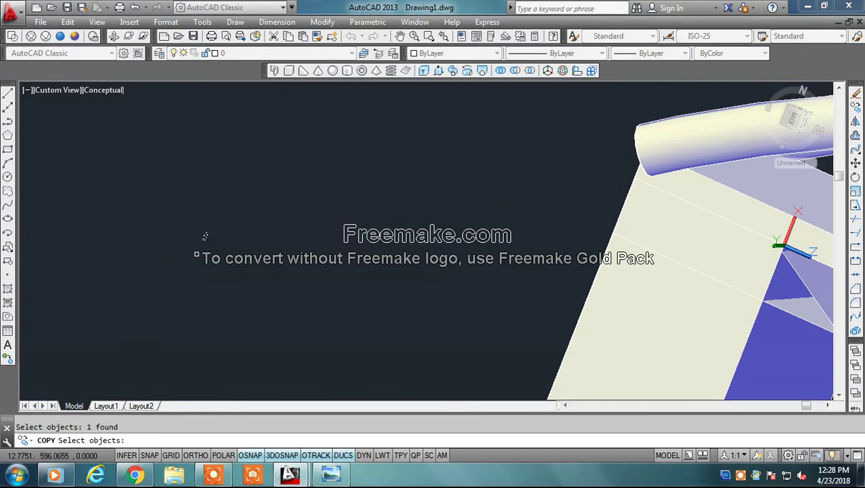
{"action": "key", "text": "Return"}
{"action": "left_click", "coordinate": [162, 215]}
{"action": "left_click", "coordinate": [233, 191]}
{"action": "left_click", "coordinate": [219, 176]}
{"action": "left_click", "coordinate": [196, 204]}
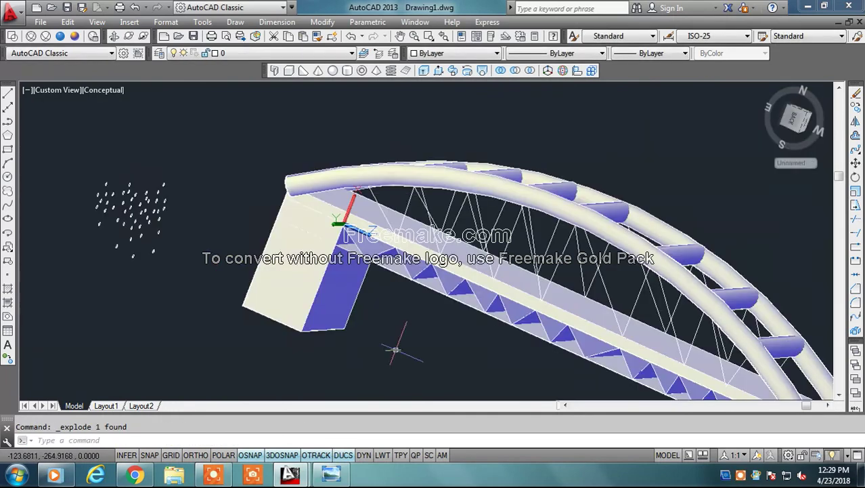
{"action": "left_click", "coordinate": [453, 71]}
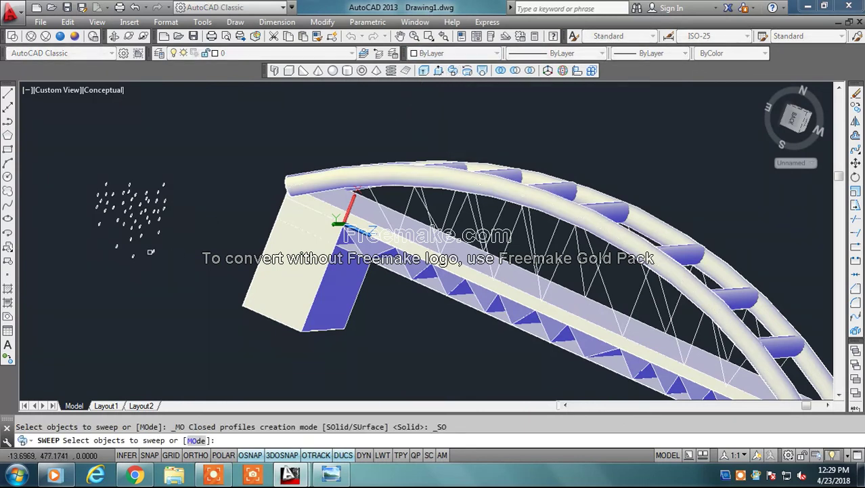
Sweep small circles along two hanger lines near the arch's left end into round cables
{"action": "left_click", "coordinate": [153, 250]}
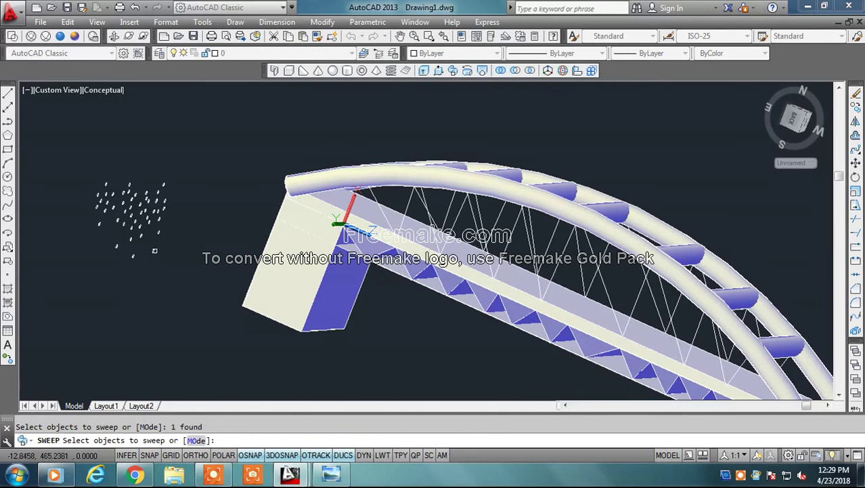
{"action": "right_click", "coordinate": [180, 248]}
{"action": "left_click", "coordinate": [209, 258]}
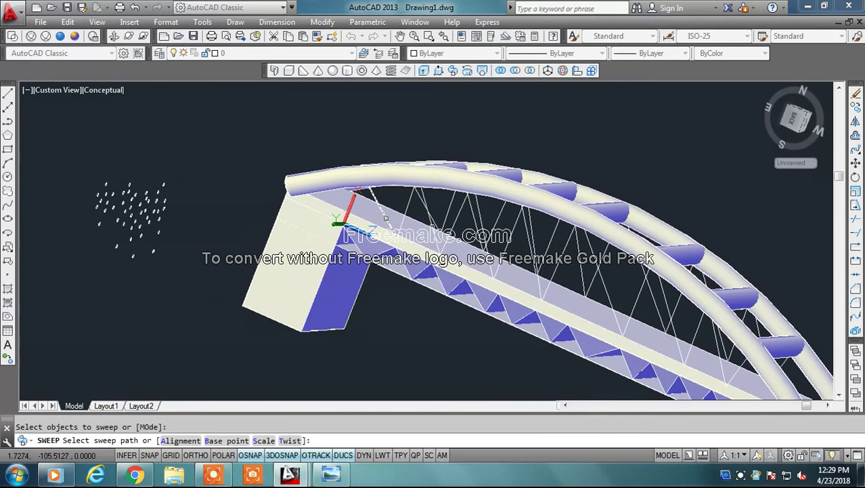
{"action": "key", "text": "Escape"}
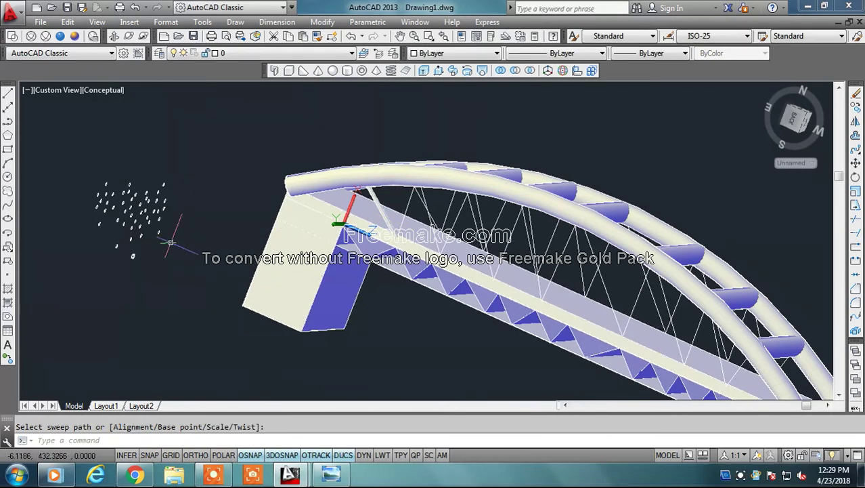
{"action": "left_click", "coordinate": [452, 71]}
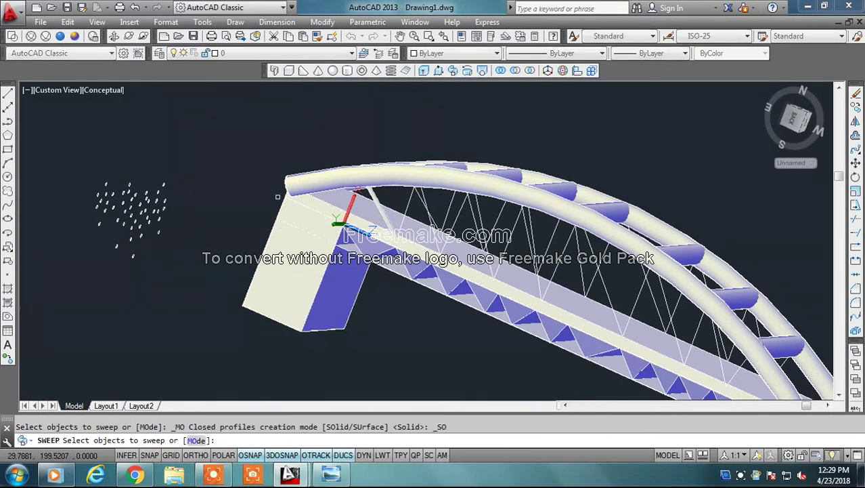
{"action": "left_click", "coordinate": [157, 232]}
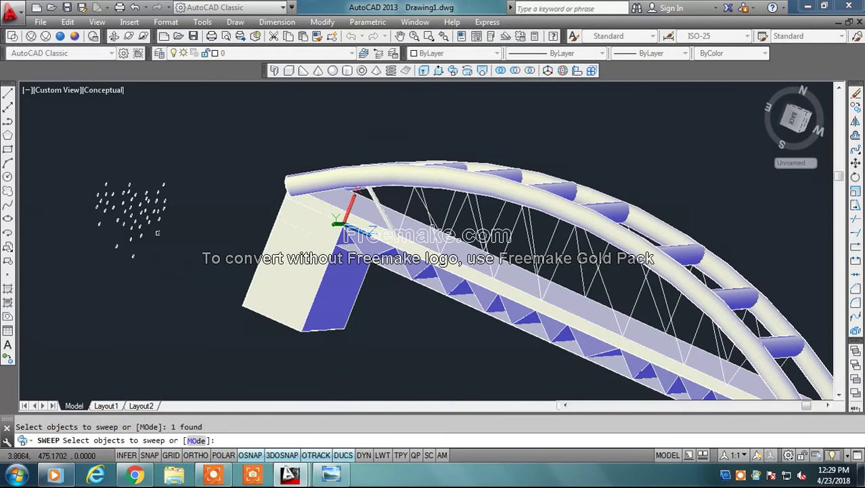
{"action": "right_click", "coordinate": [157, 233]}
{"action": "left_click", "coordinate": [170, 237]}
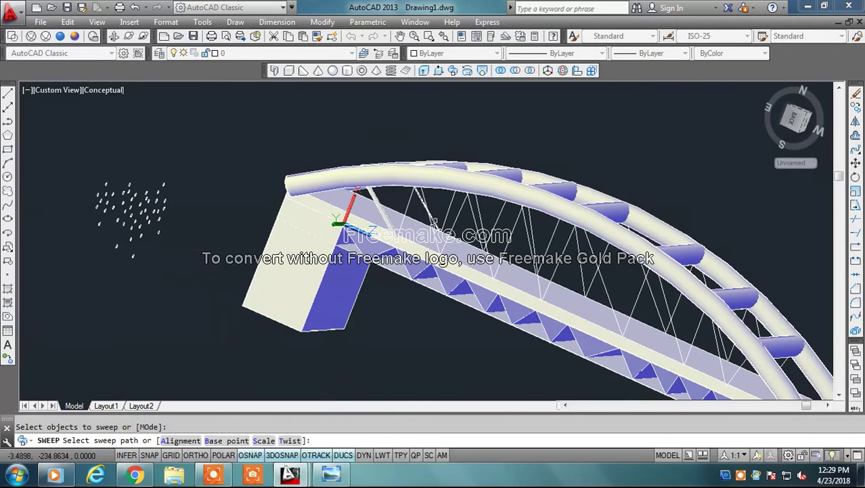
{"action": "left_click", "coordinate": [407, 211]}
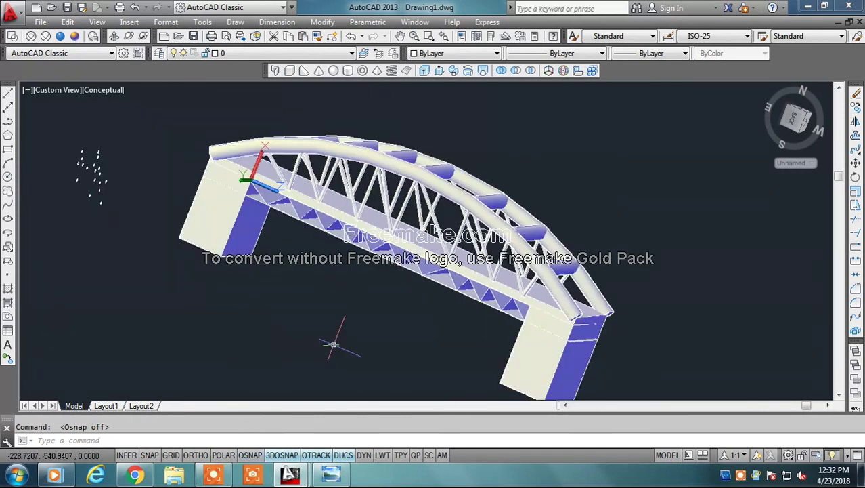
Orbit the bridge to an end-on view from above
{"action": "scroll", "coordinate": [331, 298], "scroll_direction": "up", "scroll_amount": 3}
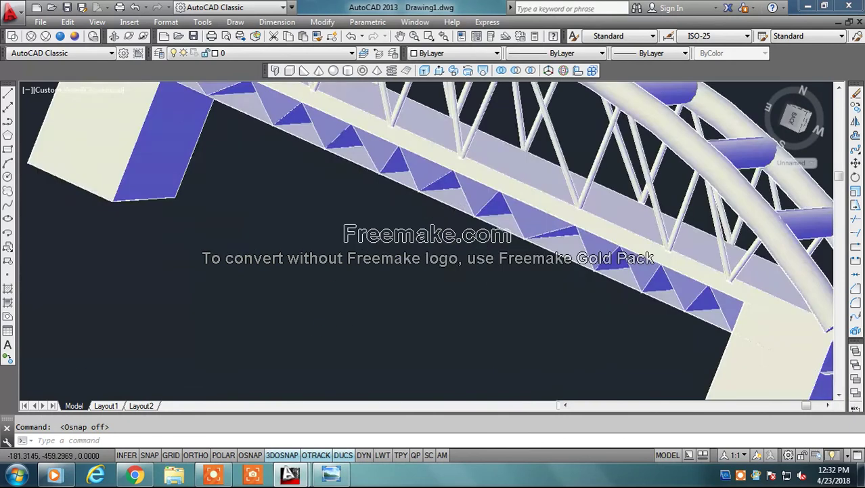
{"action": "scroll", "coordinate": [331, 295], "scroll_direction": "down", "scroll_amount": 3}
{"action": "scroll", "coordinate": [332, 291], "scroll_direction": "down", "scroll_amount": 1}
{"action": "left_click", "coordinate": [132, 39]}
{"action": "mouse_move", "coordinate": [379, 244]}
{"action": "left_mouse_down"}
{"action": "mouse_move", "coordinate": [276, 247]}
{"action": "mouse_move", "coordinate": [304, 242]}
{"action": "mouse_move", "coordinate": [291, 239]}
{"action": "left_mouse_up"}
{"action": "left_click_drag", "start_coordinate": [386, 328], "coordinate": [408, 315]}
{"action": "key", "text": "Escape"}
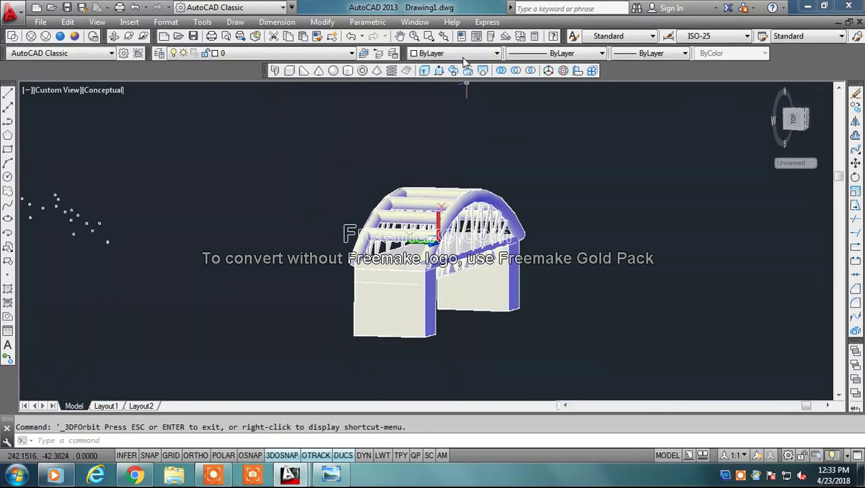
Press-pull the deck's end face leftward so it extends well past the left abutment
{"action": "left_click", "coordinate": [439, 70]}
{"action": "scroll", "coordinate": [383, 305], "scroll_direction": "up", "scroll_amount": 4}
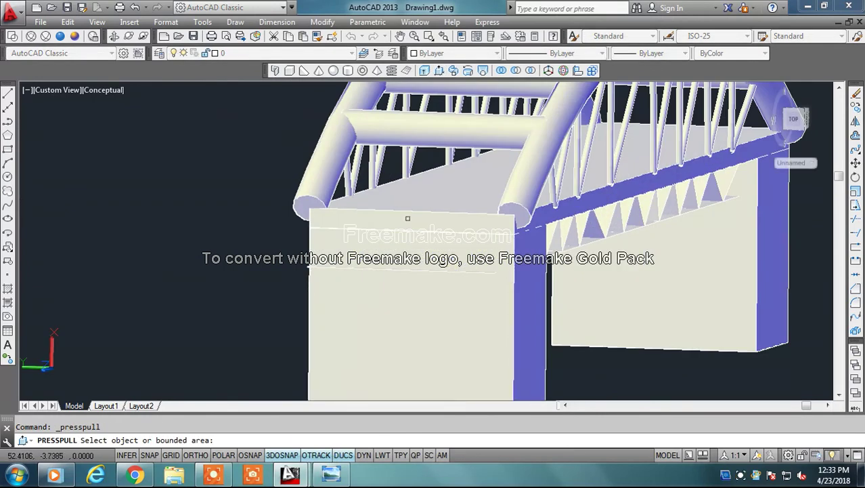
{"action": "left_click", "coordinate": [408, 218]}
{"action": "scroll", "coordinate": [403, 214], "scroll_direction": "down", "scroll_amount": 3}
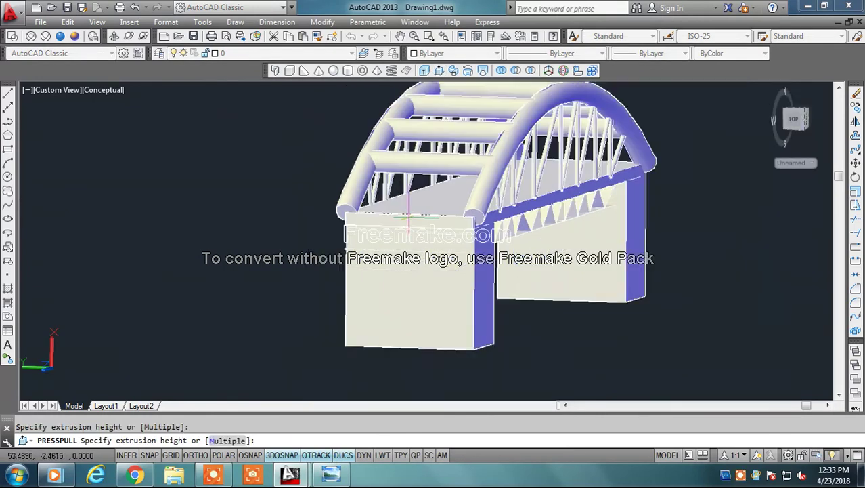
{"action": "scroll", "coordinate": [386, 217], "scroll_direction": "down", "scroll_amount": 3}
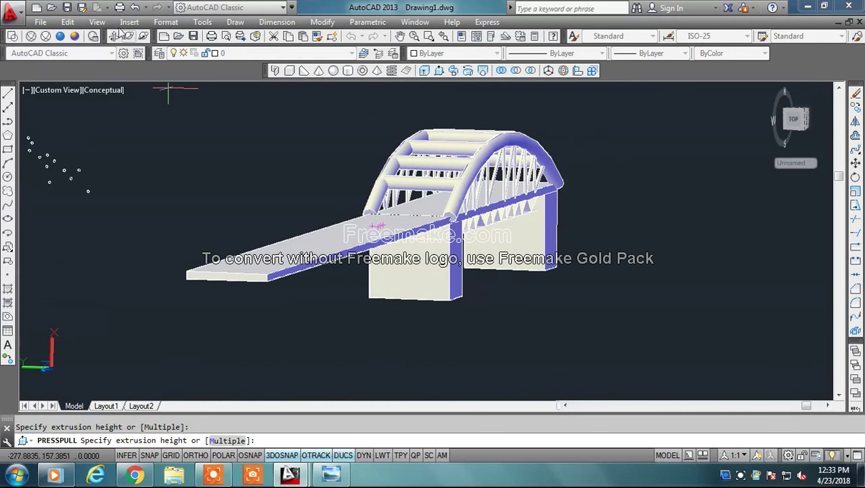
{"action": "mouse_move", "coordinate": [259, 130]}
{"action": "middle_mouse_down", "text": "shift"}
{"action": "mouse_move", "coordinate": [299, 247]}
{"action": "mouse_move", "coordinate": [189, 237]}
{"action": "middle_mouse_up", "text": "shift"}
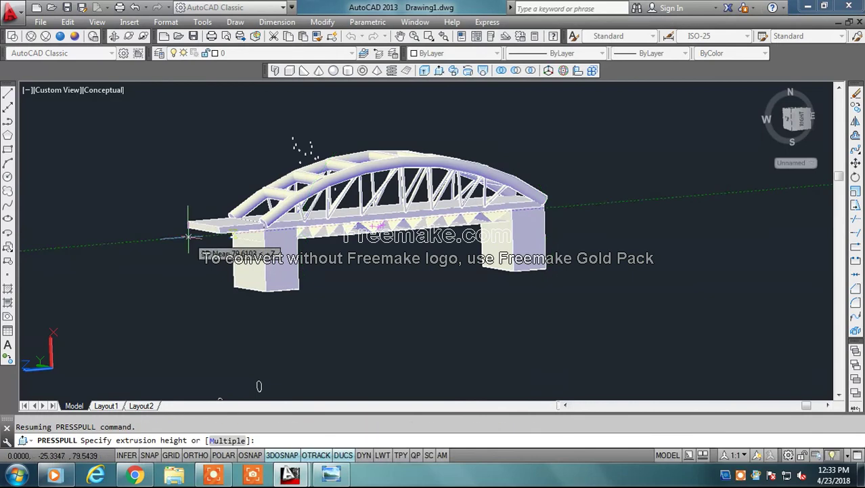
{"action": "left_click", "coordinate": [189, 237]}
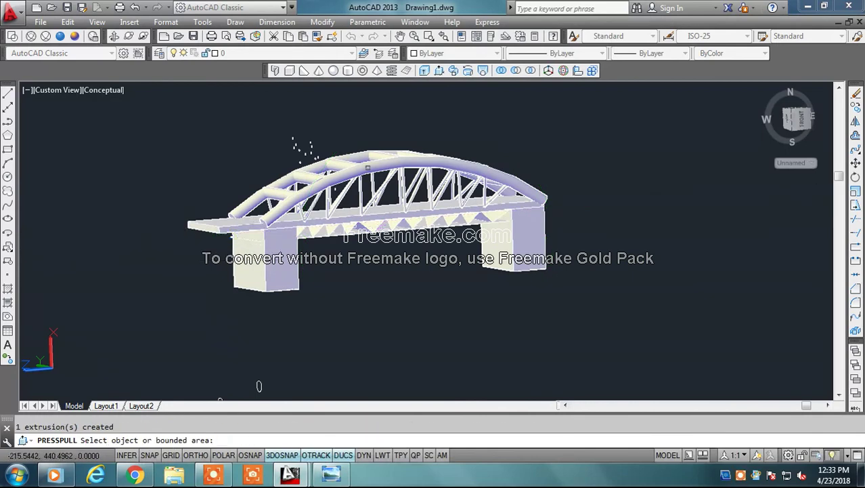
{"action": "middle_click_drag", "start_coordinate": [399, 236], "coordinate": [312, 241], "text": "shift"}
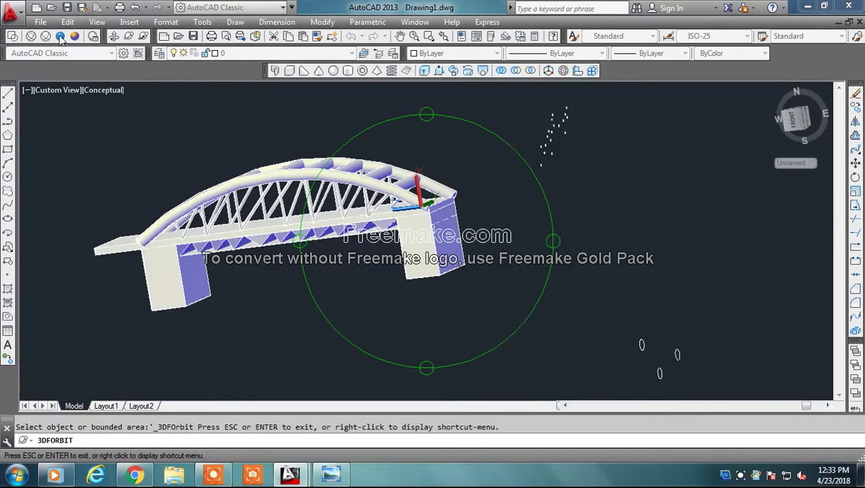
Press-pull the right pier's face where the deck ends, creating one extrusion
{"action": "left_click", "coordinate": [439, 70]}
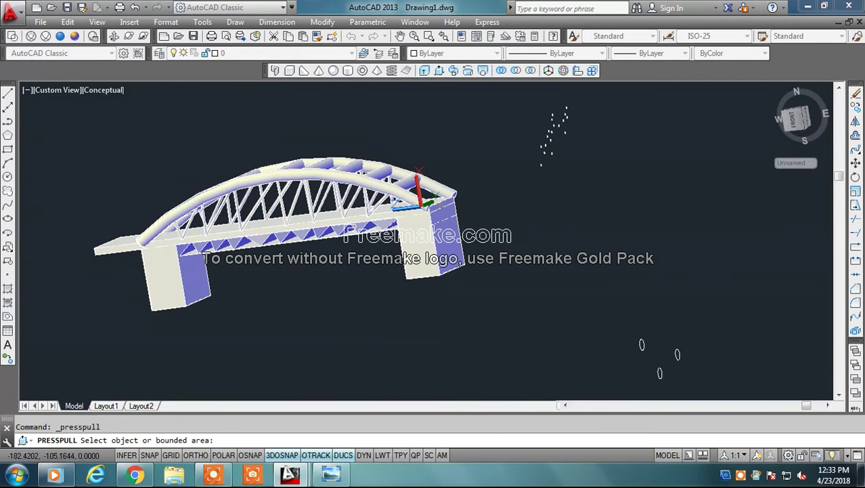
{"action": "scroll", "coordinate": [441, 203], "scroll_direction": "up", "scroll_amount": 3}
{"action": "scroll", "coordinate": [441, 205], "scroll_direction": "up", "scroll_amount": 3}
{"action": "left_click", "coordinate": [441, 205]}
{"action": "left_click", "coordinate": [355, 197]}
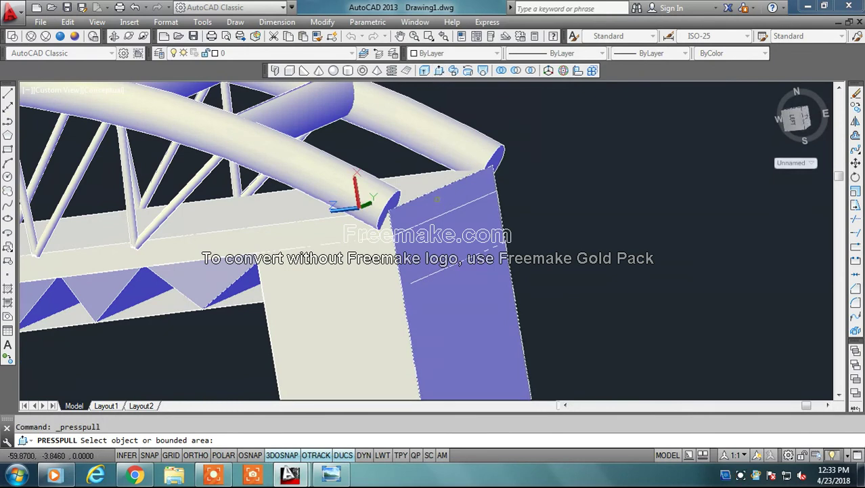
{"action": "scroll", "coordinate": [436, 198], "scroll_direction": "up", "scroll_amount": 2}
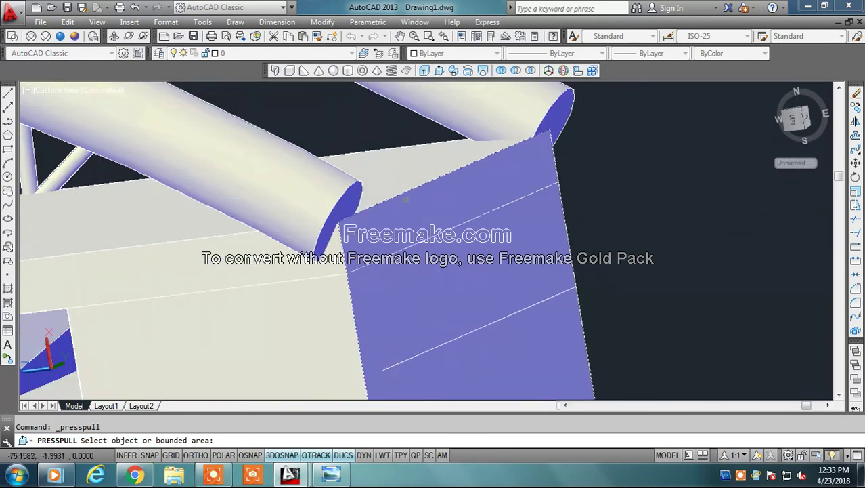
{"action": "scroll", "coordinate": [407, 206], "scroll_direction": "down", "scroll_amount": 4}
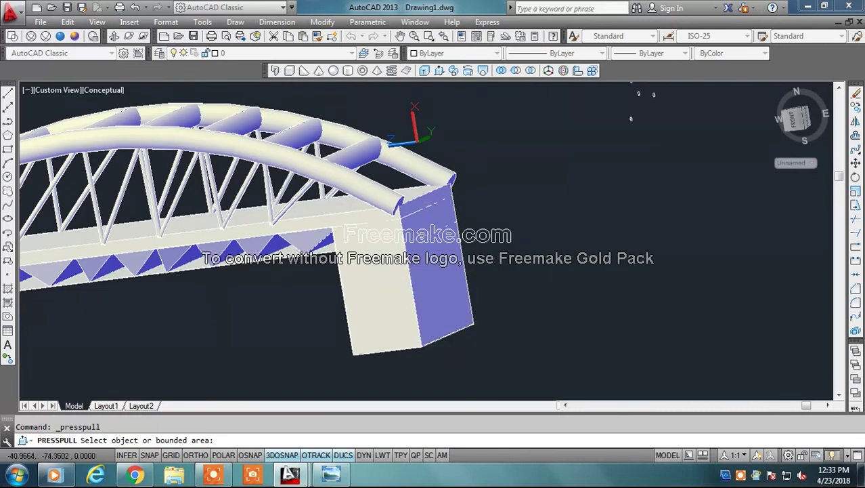
{"action": "scroll", "coordinate": [440, 215], "scroll_direction": "down", "scroll_amount": 2}
{"action": "scroll", "coordinate": [445, 216], "scroll_direction": "down", "scroll_amount": 2}
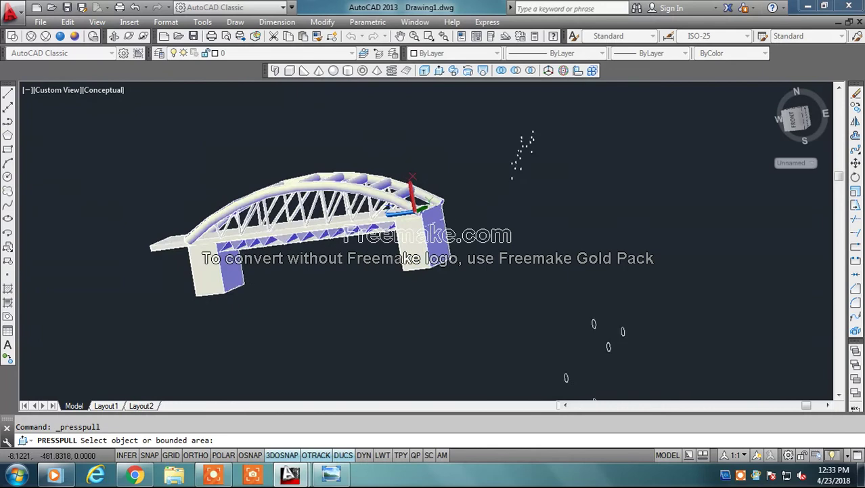
{"action": "key", "text": "Return"}
{"action": "scroll", "coordinate": [98, 201], "scroll_direction": "up", "scroll_amount": 3}
{"action": "scroll", "coordinate": [153, 195], "scroll_direction": "up", "scroll_amount": 1}
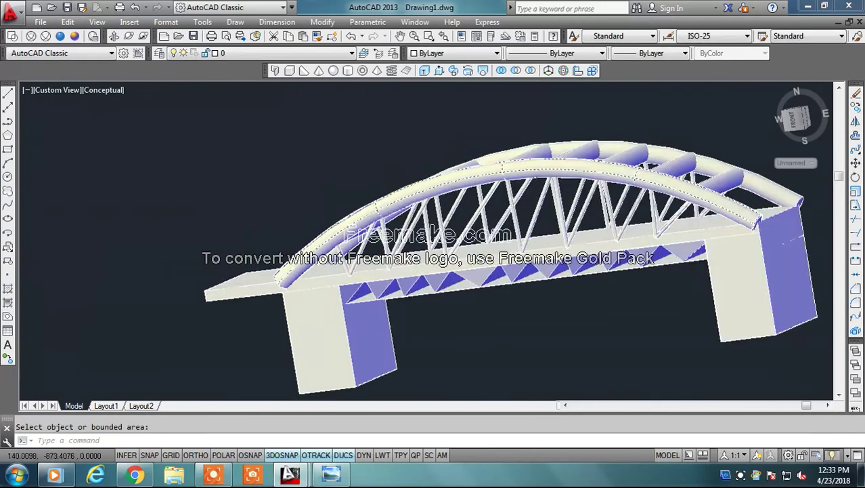
{"action": "scroll", "coordinate": [466, 224], "scroll_direction": "down", "scroll_amount": 2}
{"action": "scroll", "coordinate": [805, 139], "scroll_direction": "up", "scroll_amount": 1}
{"action": "scroll", "coordinate": [630, 216], "scroll_direction": "up", "scroll_amount": 2}
{"action": "scroll", "coordinate": [633, 216], "scroll_direction": "up", "scroll_amount": 2}
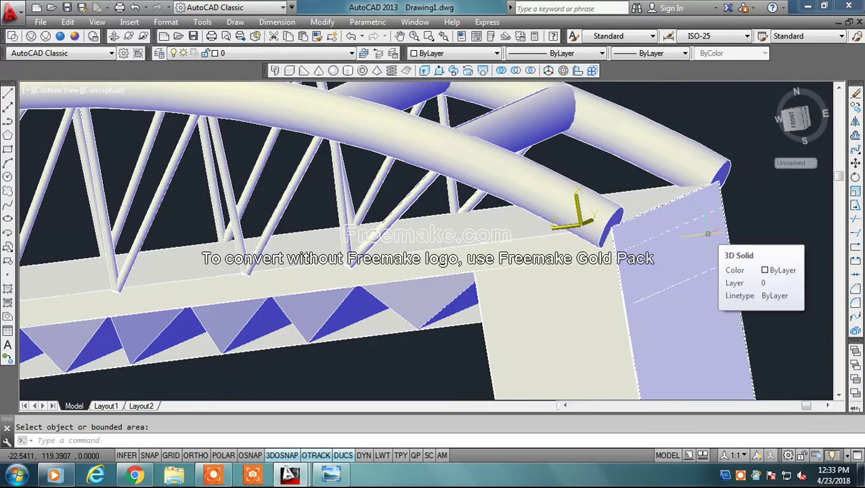
{"action": "key", "text": "Escape"}
{"action": "scroll", "coordinate": [706, 234], "scroll_direction": "down", "scroll_amount": 4}
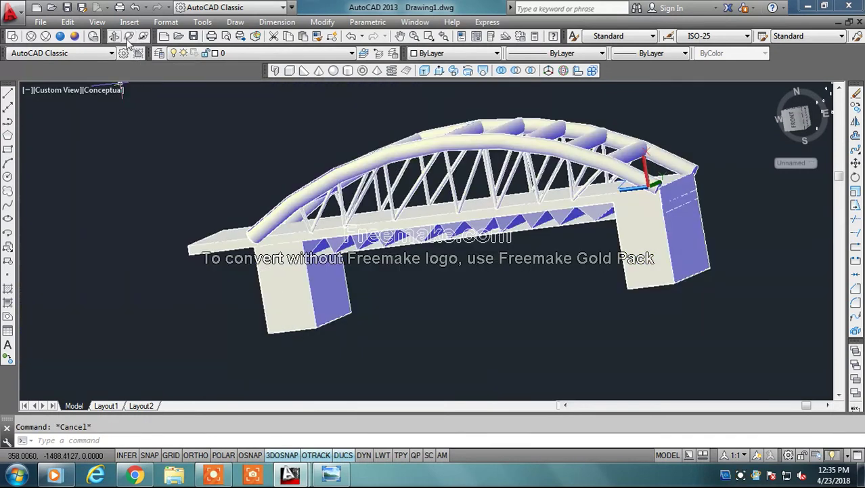
Orbit the finished bridge round to a low side-on view
{"action": "left_click", "coordinate": [127, 36]}
{"action": "mouse_move", "coordinate": [420, 189]}
{"action": "left_mouse_down"}
{"action": "mouse_move", "coordinate": [521, 222]}
{"action": "mouse_move", "coordinate": [451, 216]}
{"action": "mouse_move", "coordinate": [70, 97]}
{"action": "left_mouse_up"}
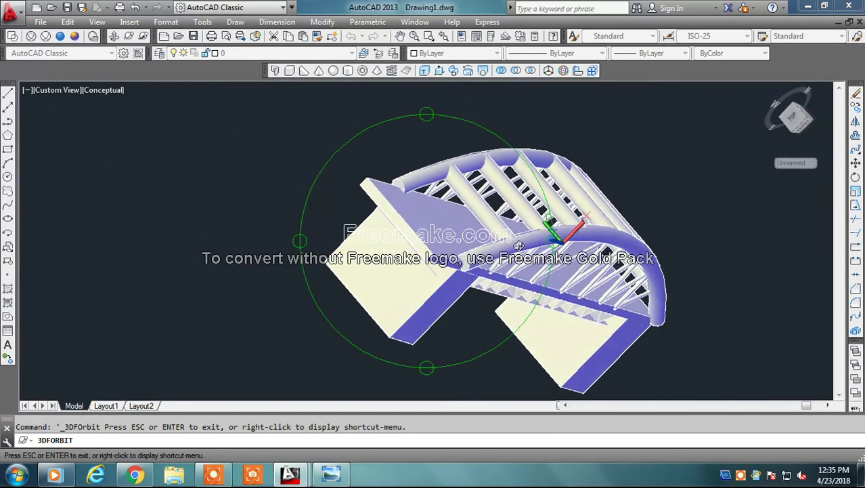
{"action": "mouse_move", "coordinate": [532, 254]}
{"action": "left_mouse_down"}
{"action": "mouse_move", "coordinate": [492, 220]}
{"action": "mouse_move", "coordinate": [431, 198]}
{"action": "left_mouse_up"}
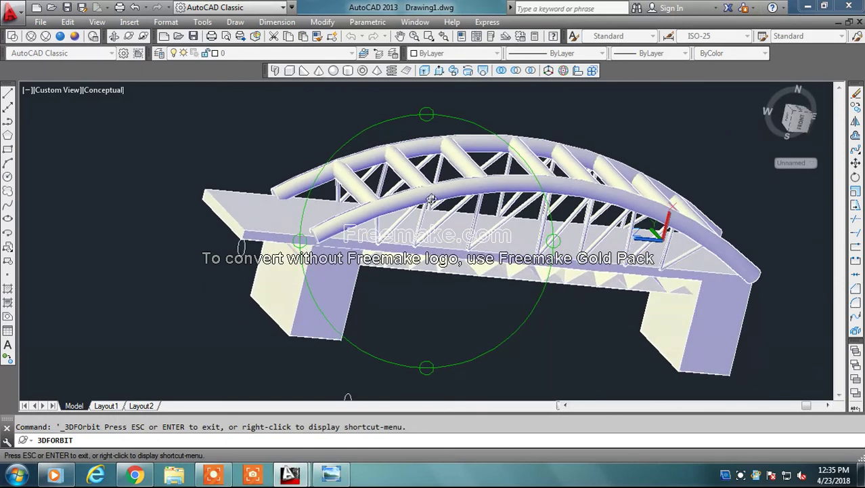
{"action": "left_click_drag", "start_coordinate": [508, 217], "coordinate": [504, 197]}
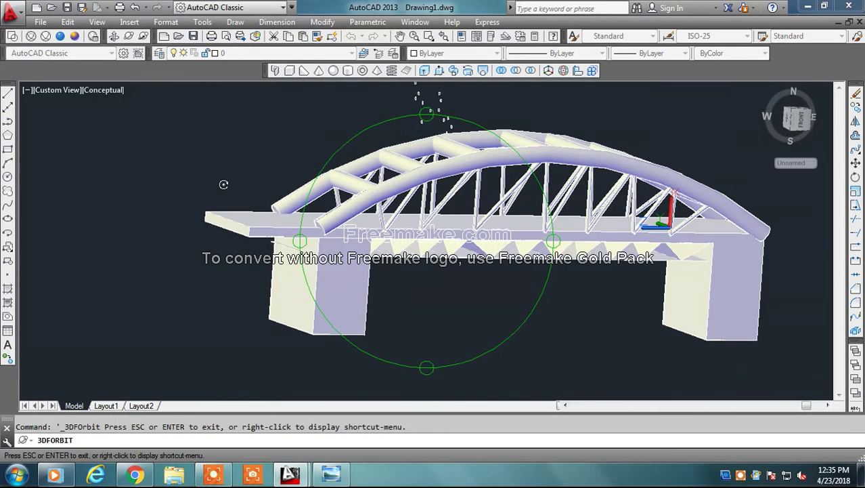
{"action": "key", "text": "Escape"}
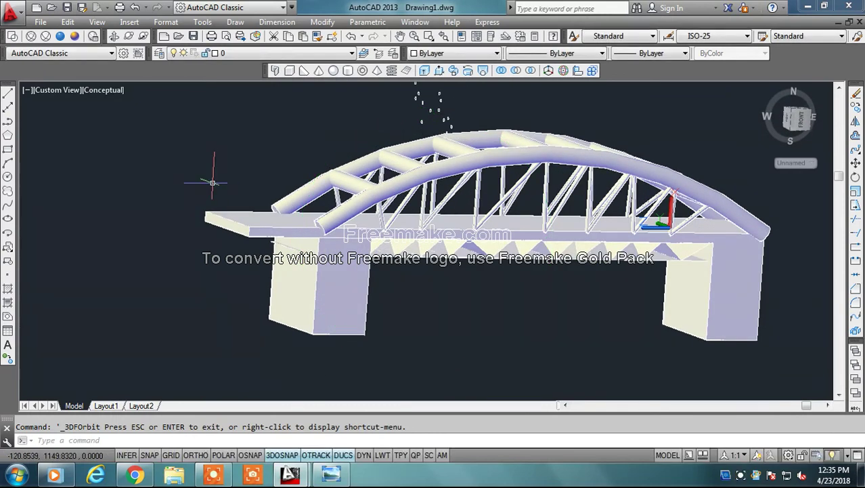